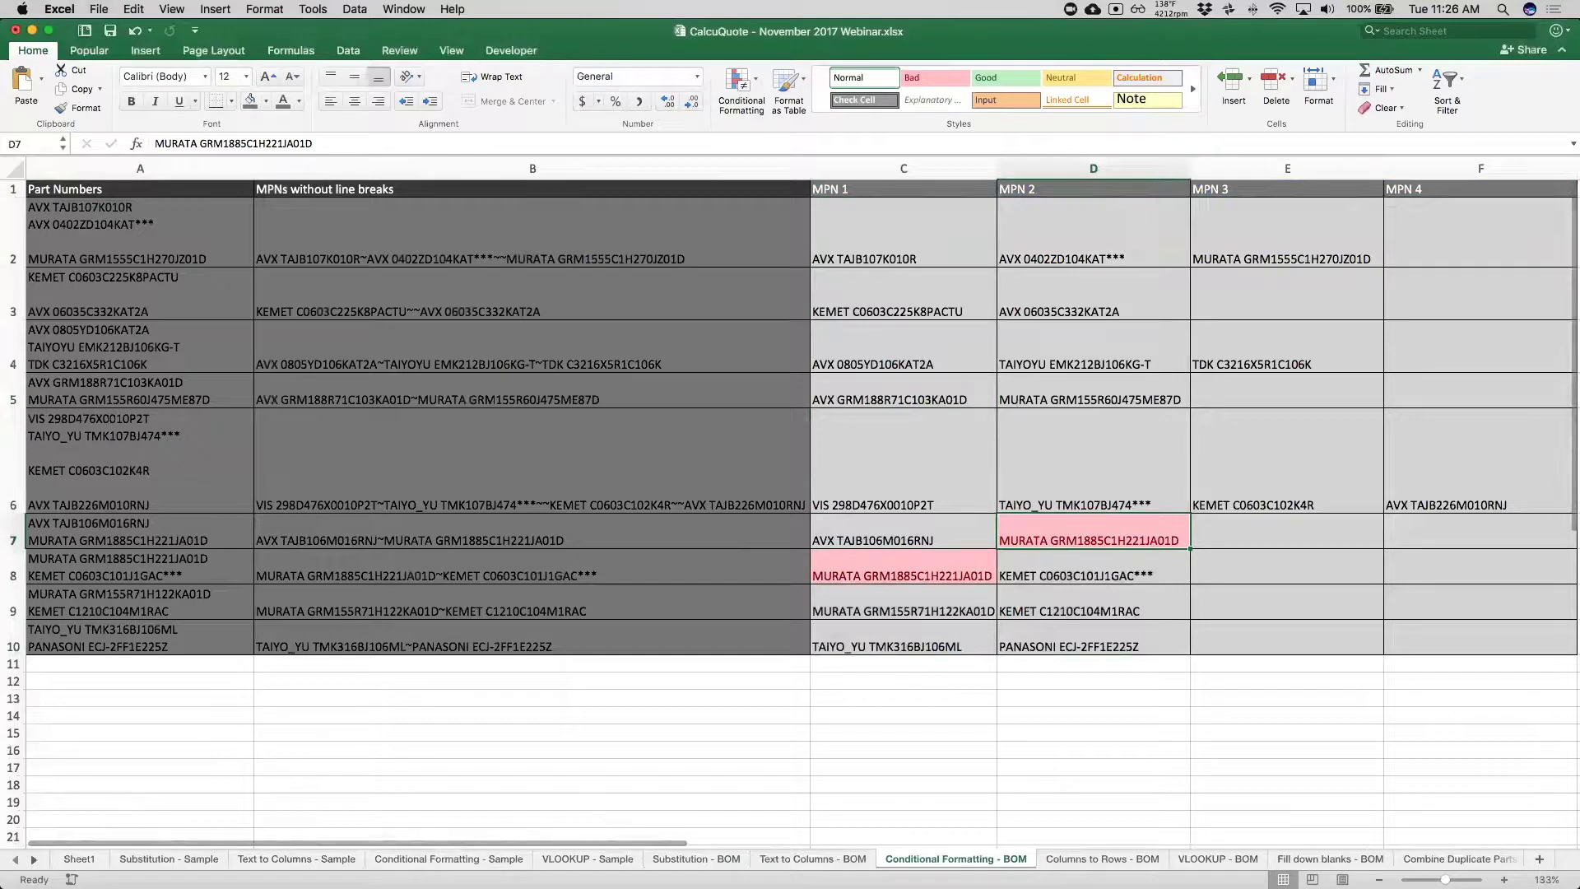
Step: Move to the next worksheet, Columns to Rows - BOM, with Ctrl+Page Down
{"action": "key", "text": "ctrl+Page_Down"}
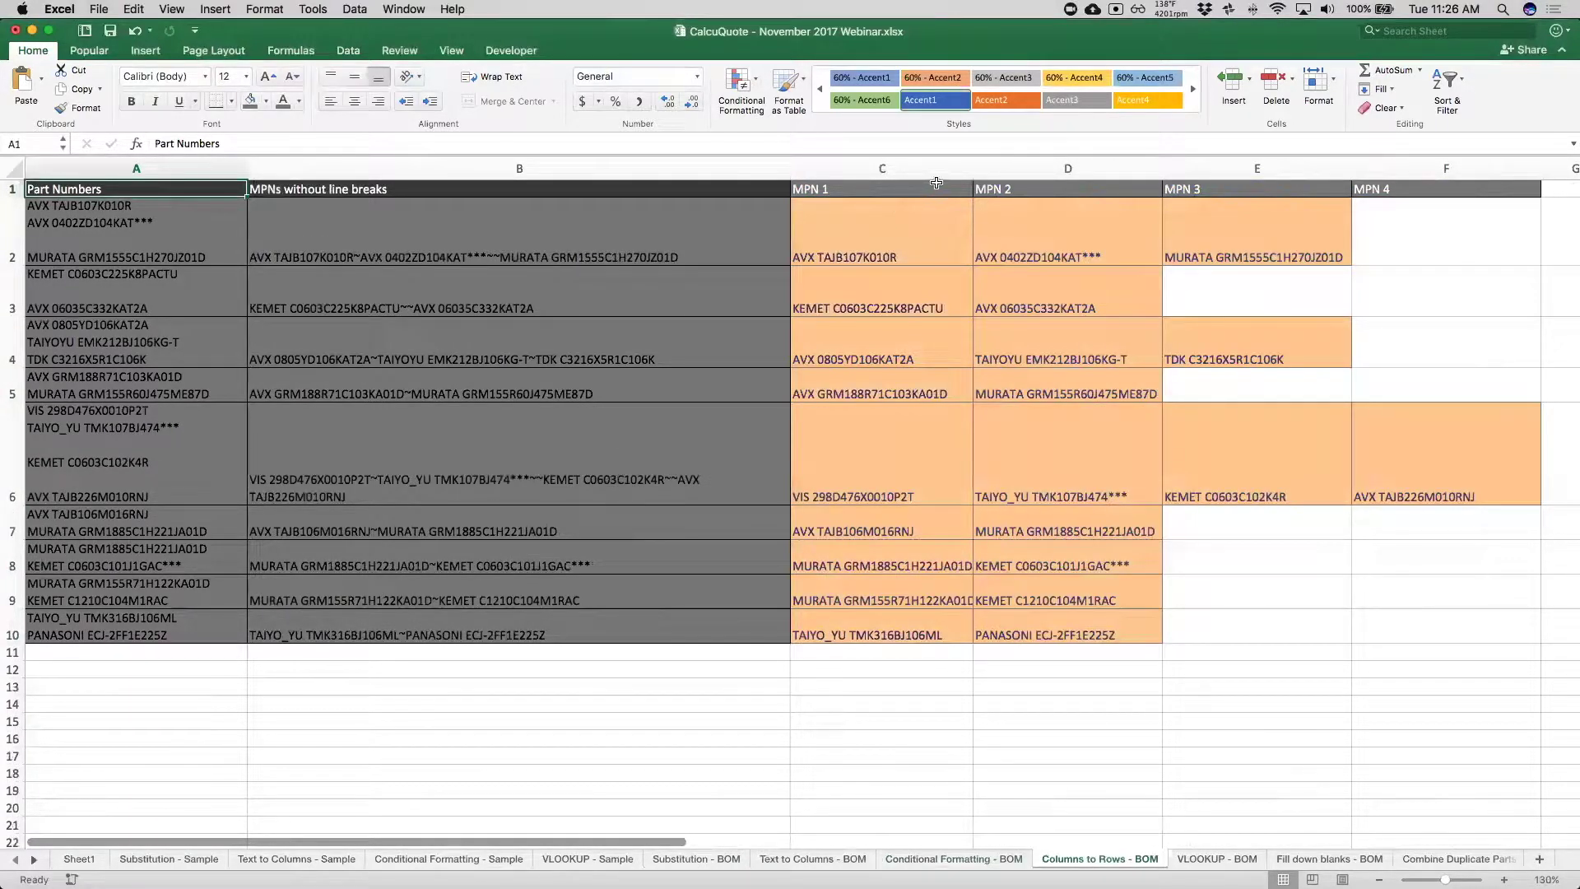
{"action": "left_click", "coordinate": [13, 458]}
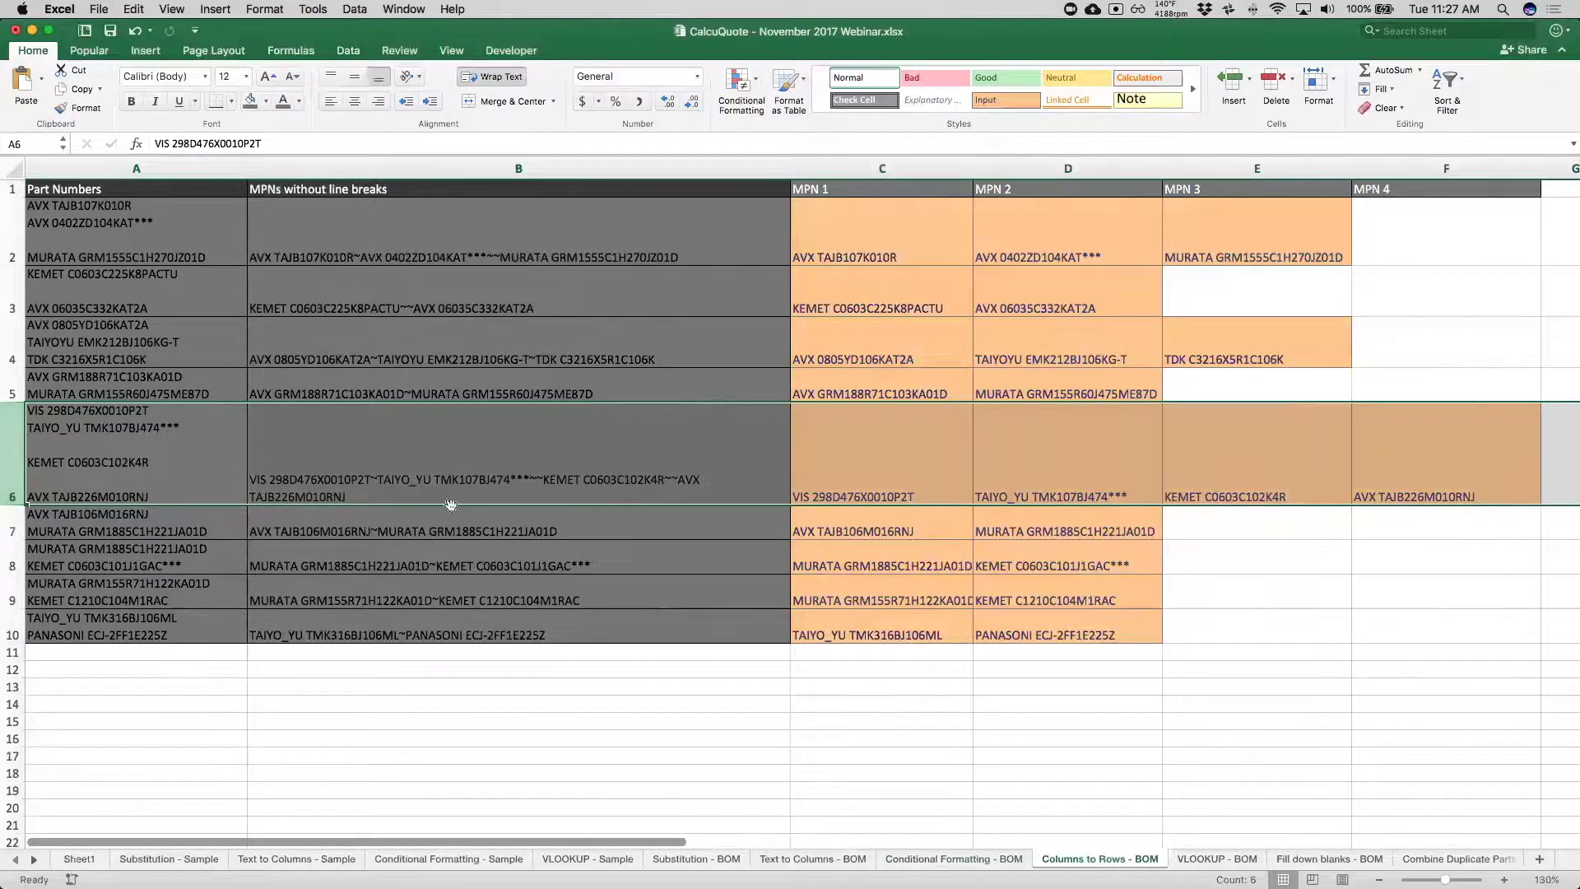
{"action": "left_click", "coordinate": [698, 479]}
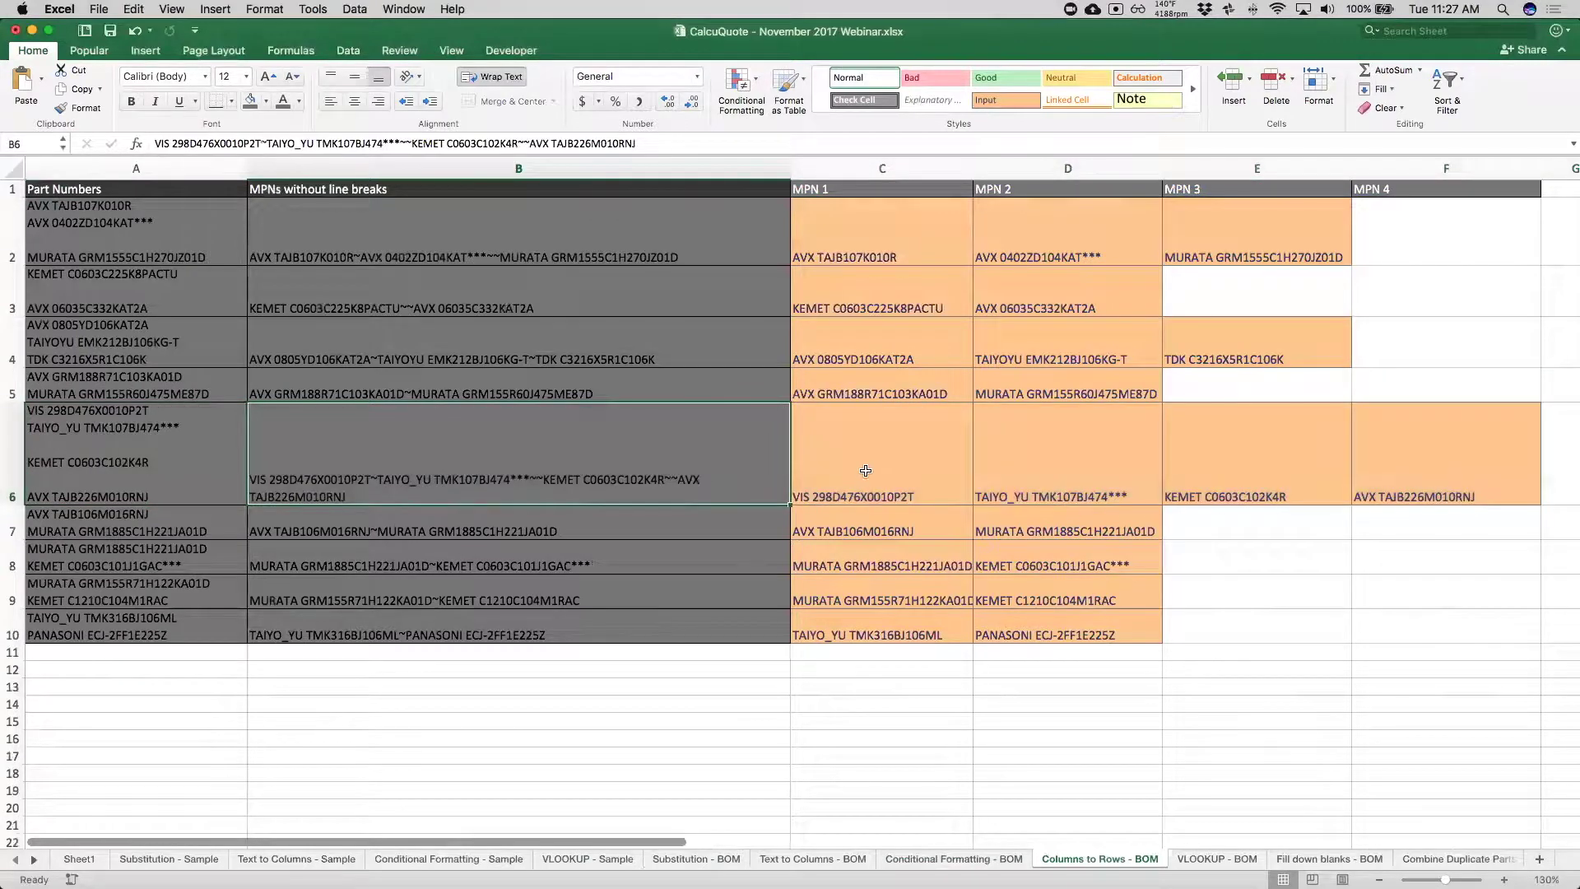
{"action": "left_click", "coordinate": [866, 471]}
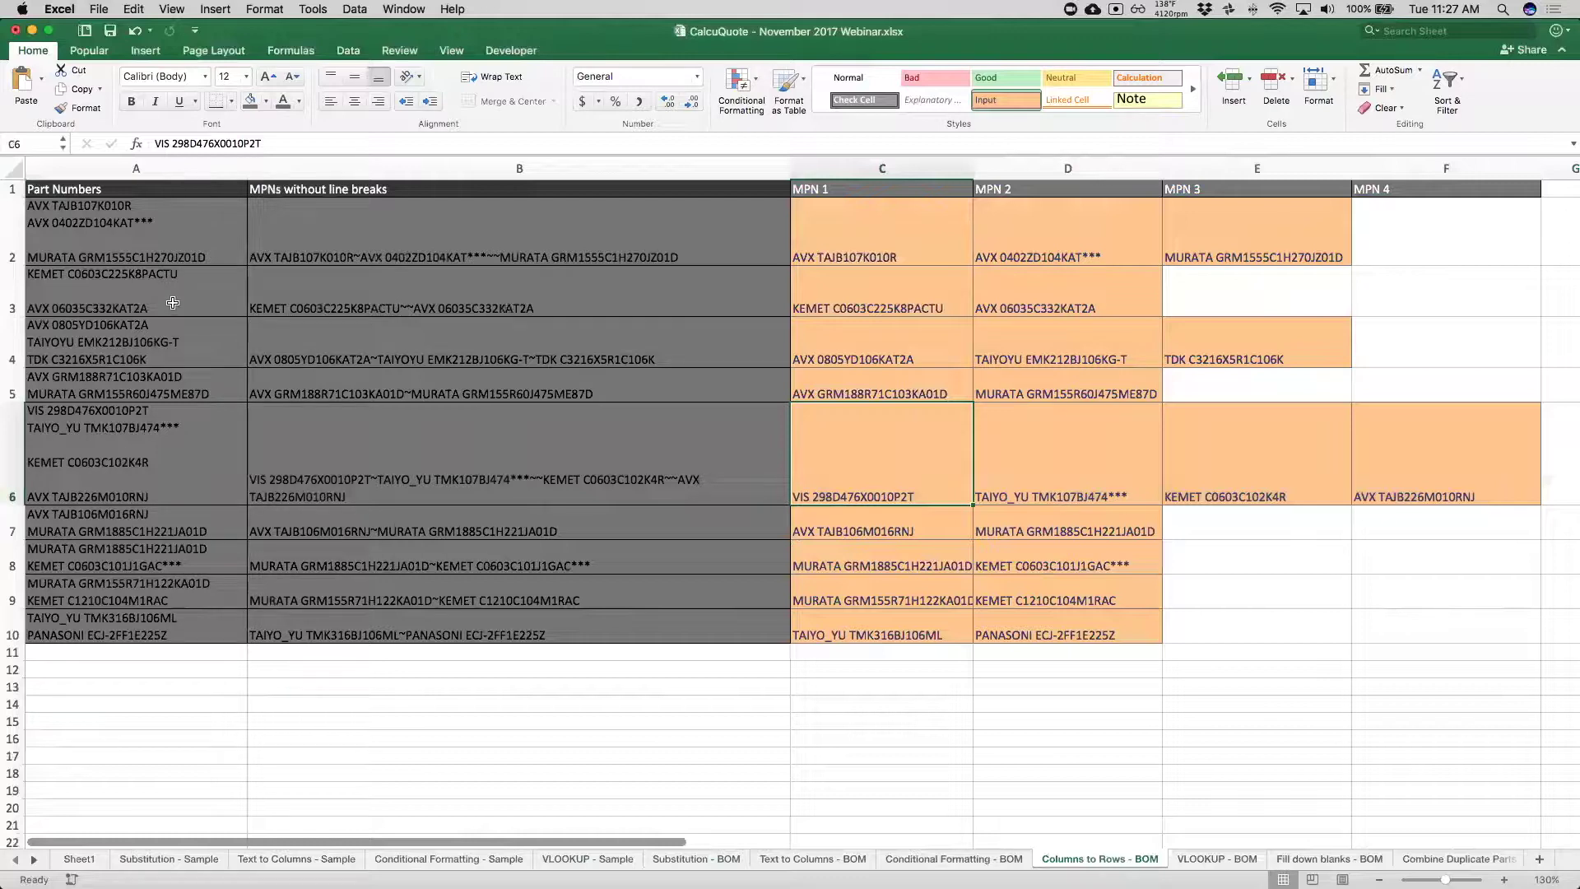
Step: Insert a new empty column A and give it the header 'Line Item'
{"action": "right_click", "coordinate": [202, 164]}
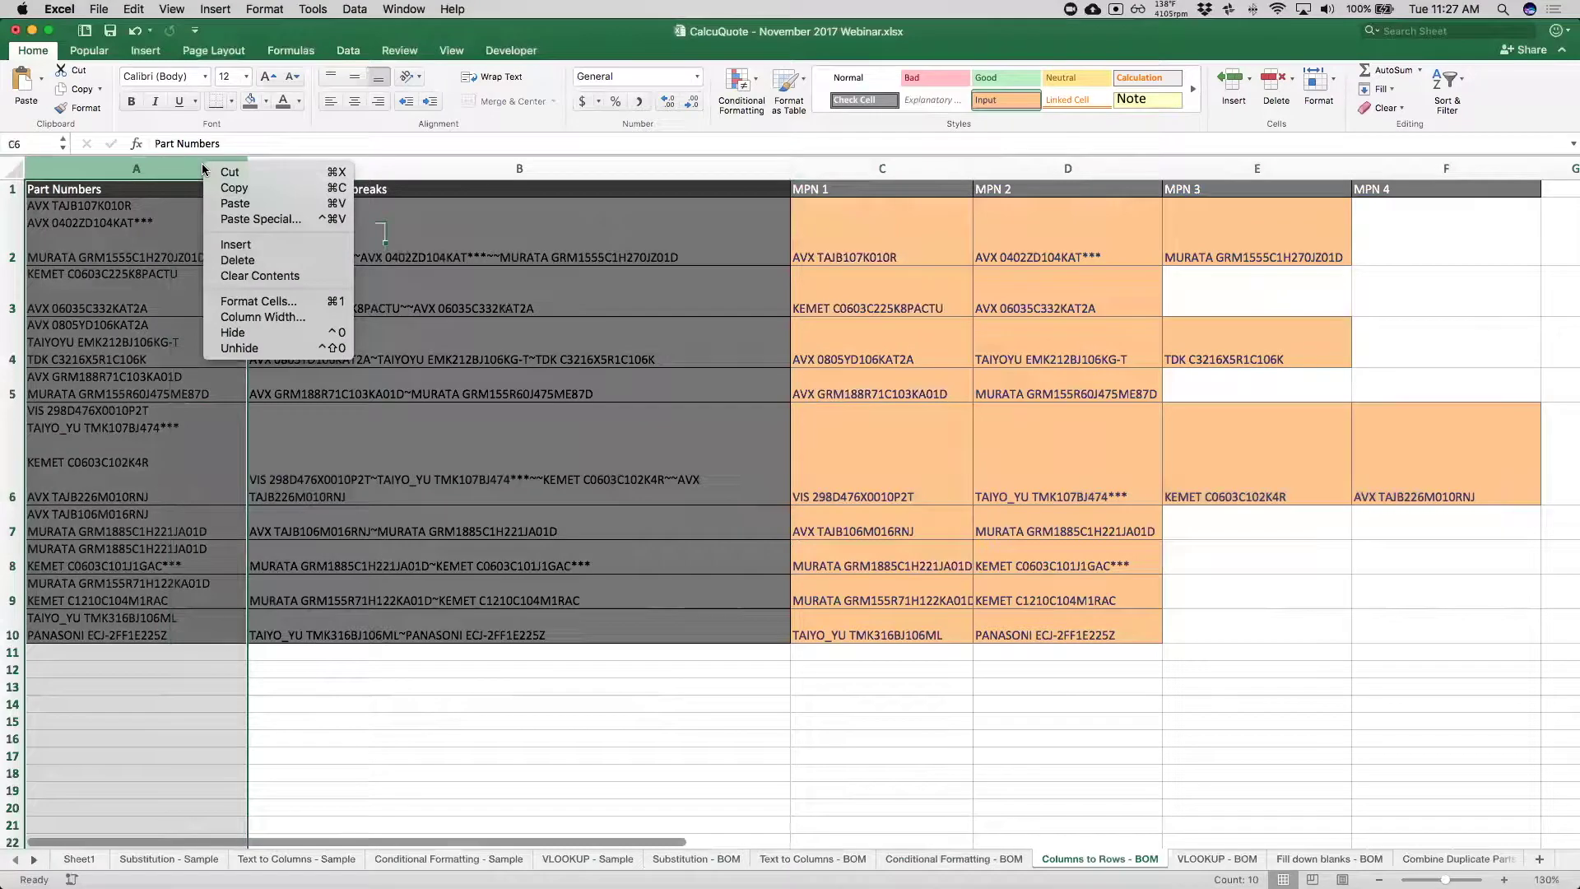
{"action": "left_click", "coordinate": [236, 244]}
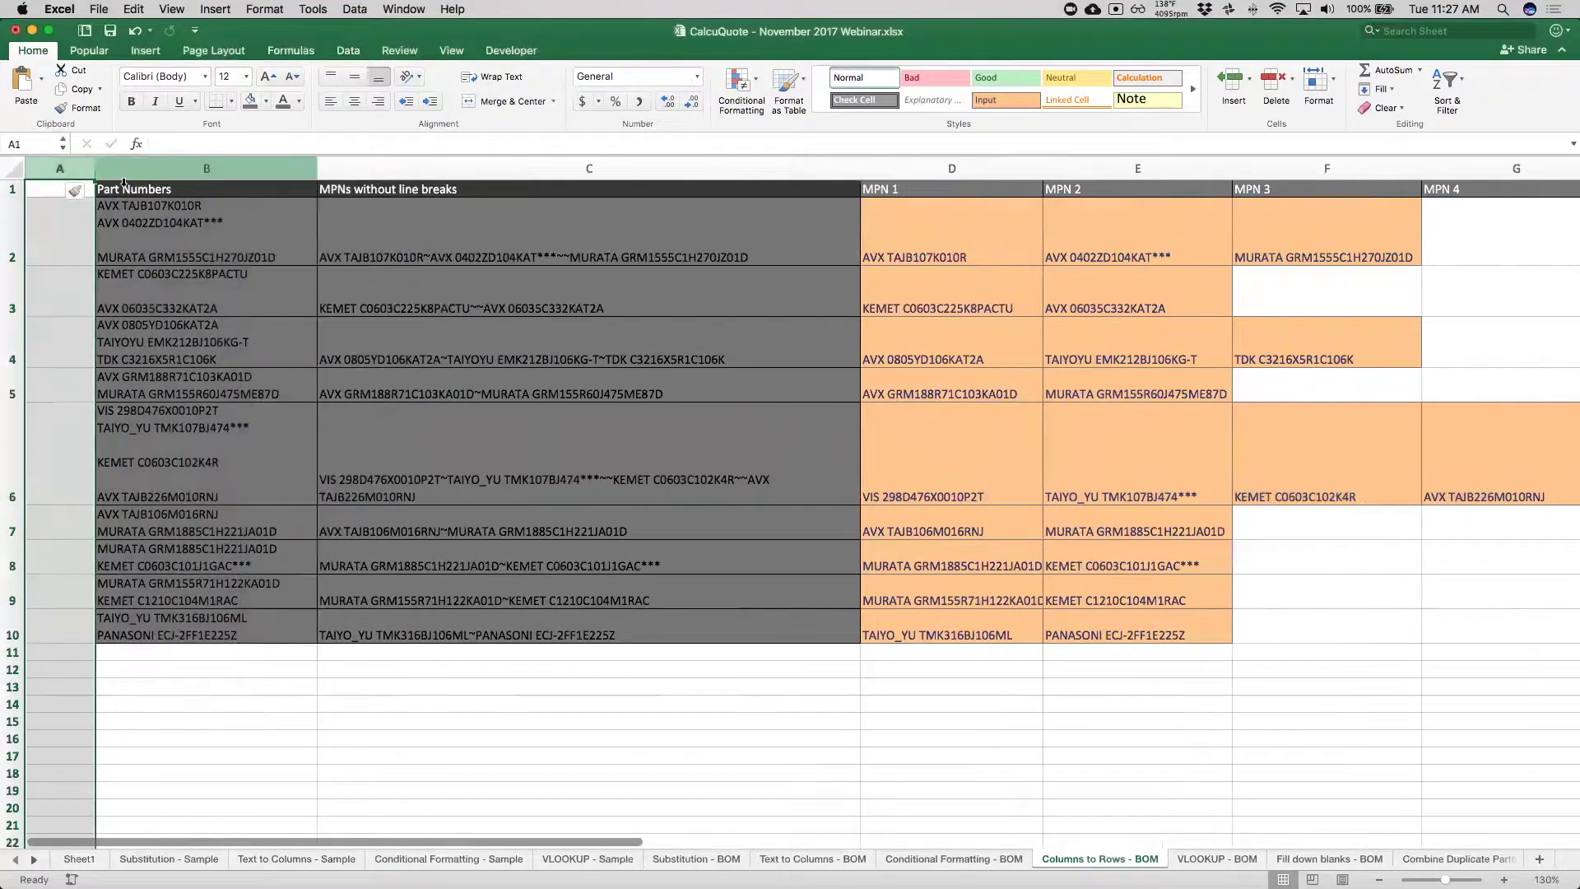
{"action": "left_click", "coordinate": [44, 192]}
{"action": "type", "text": "Line Item"}
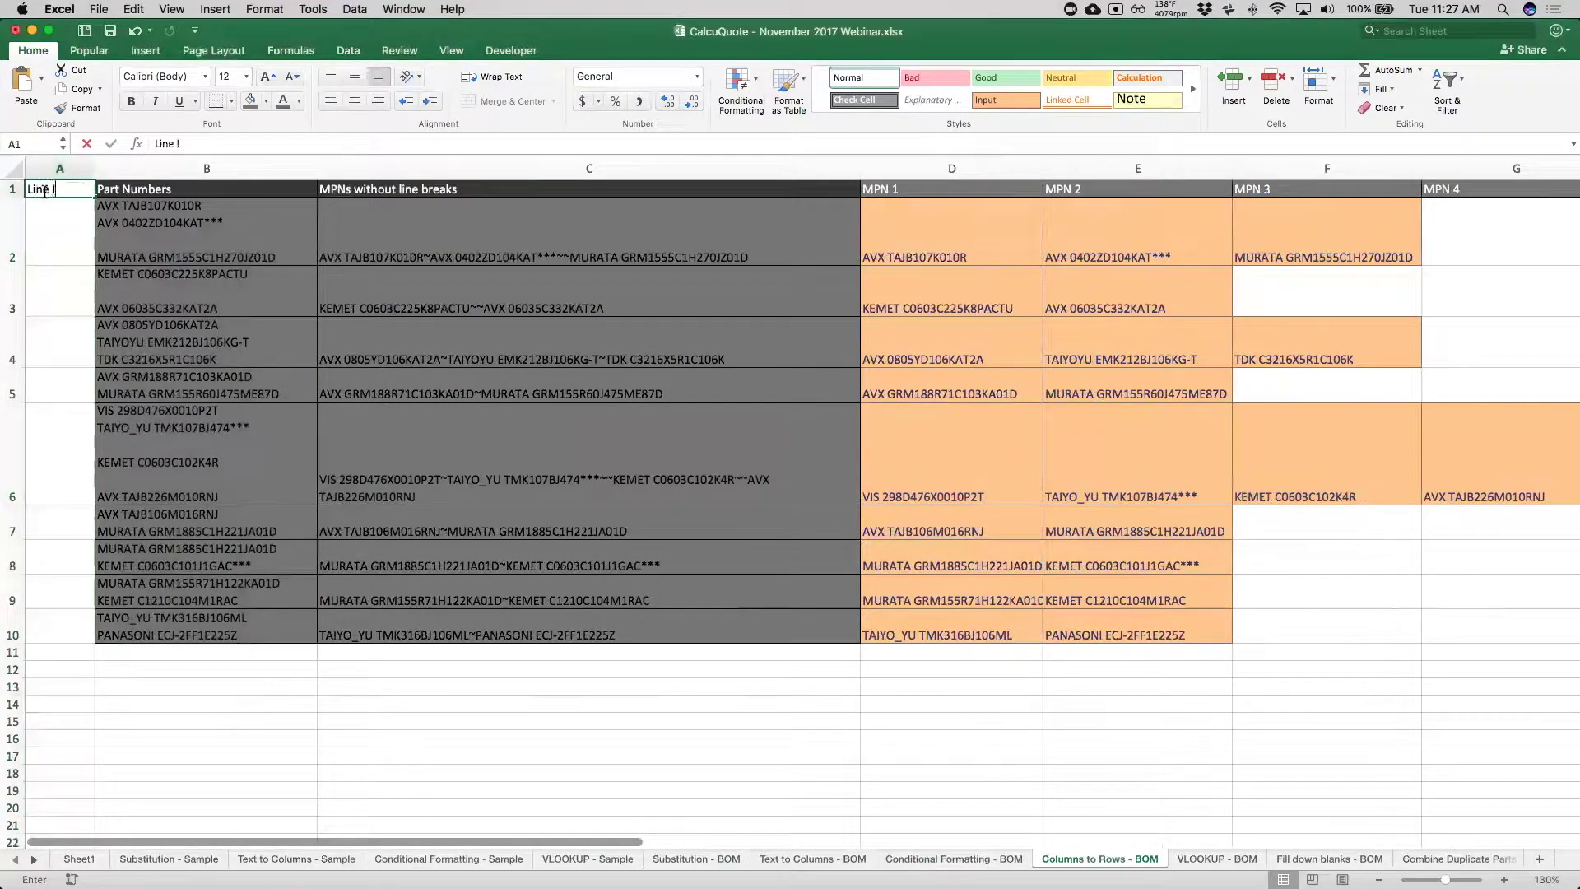
{"action": "key", "text": "Return"}
Step: Number the parts 1 to 9 in A2:A10 by filling down from 1, 2, 3
{"action": "type", "text": "1"}
{"action": "key", "text": "Return"}
{"action": "type", "text": "2"}
{"action": "key", "text": "Return"}
{"action": "type", "text": "3"}
{"action": "key", "text": "Return"}
{"action": "left_click_drag", "start_coordinate": [50, 341], "coordinate": [49, 239]}
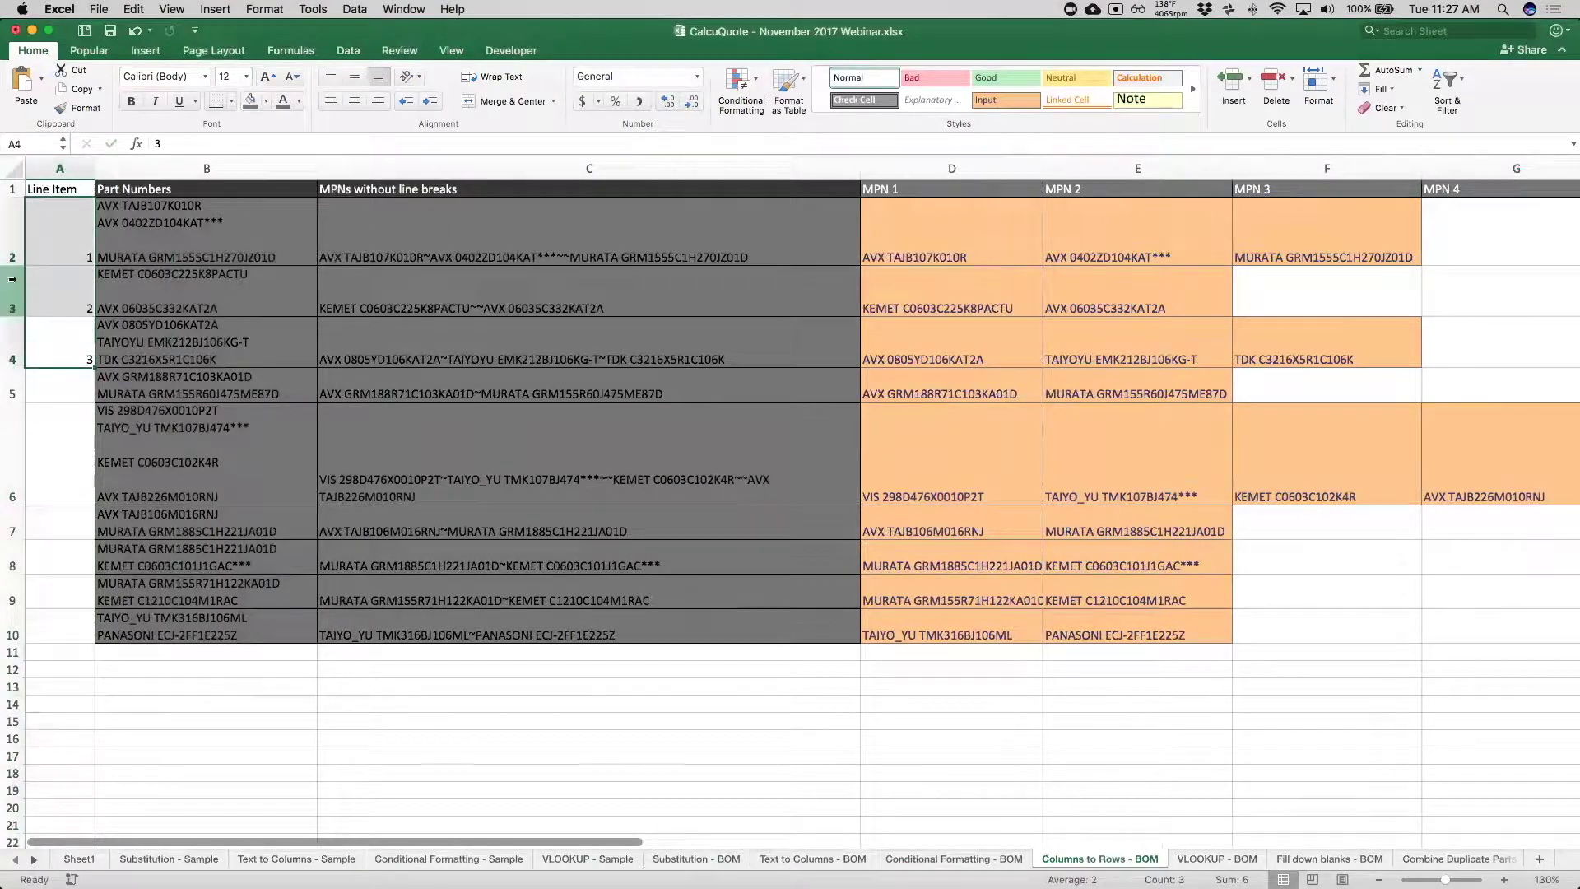
{"action": "double_click", "coordinate": [92, 363]}
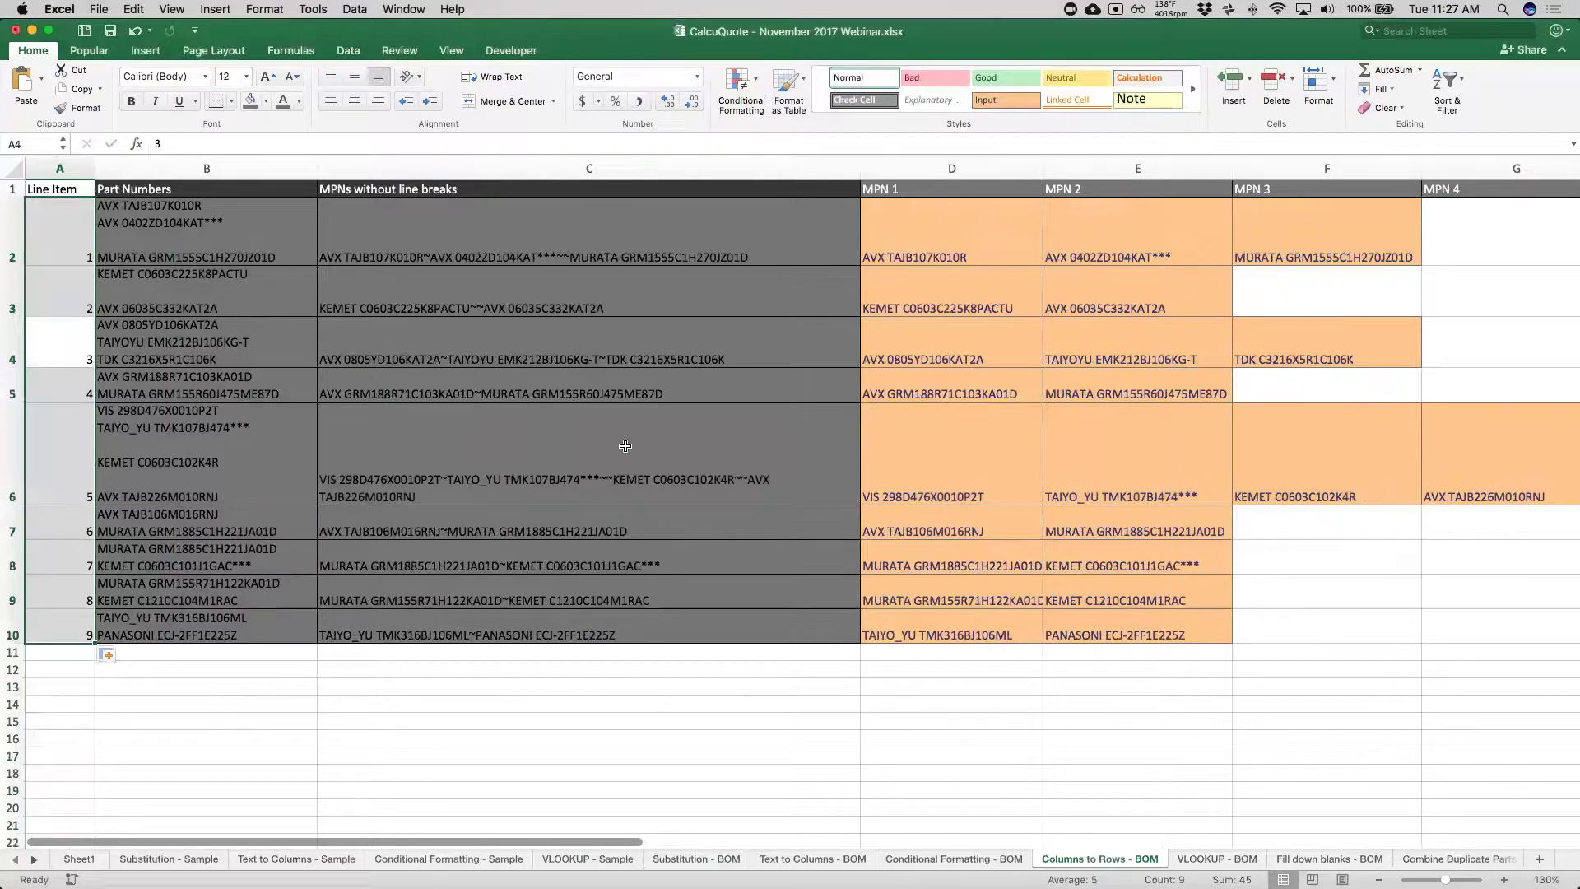
{"action": "left_click", "coordinate": [916, 527]}
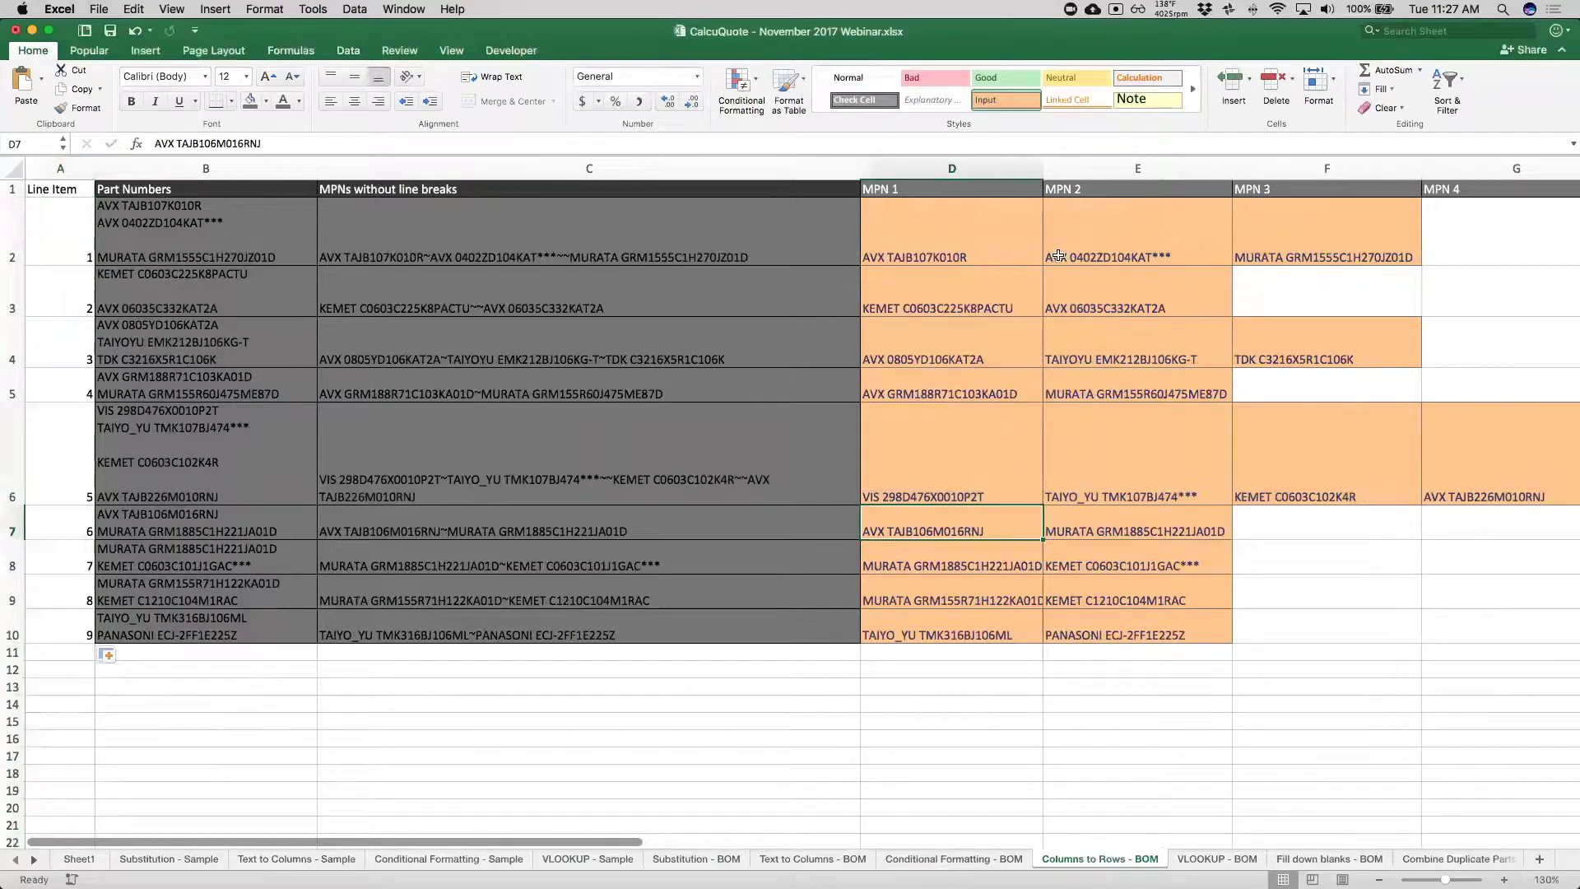
Step: Copy the whole table and paste the first copy starting at A11
{"action": "left_click", "coordinate": [57, 212]}
{"action": "key", "text": "super+c"}
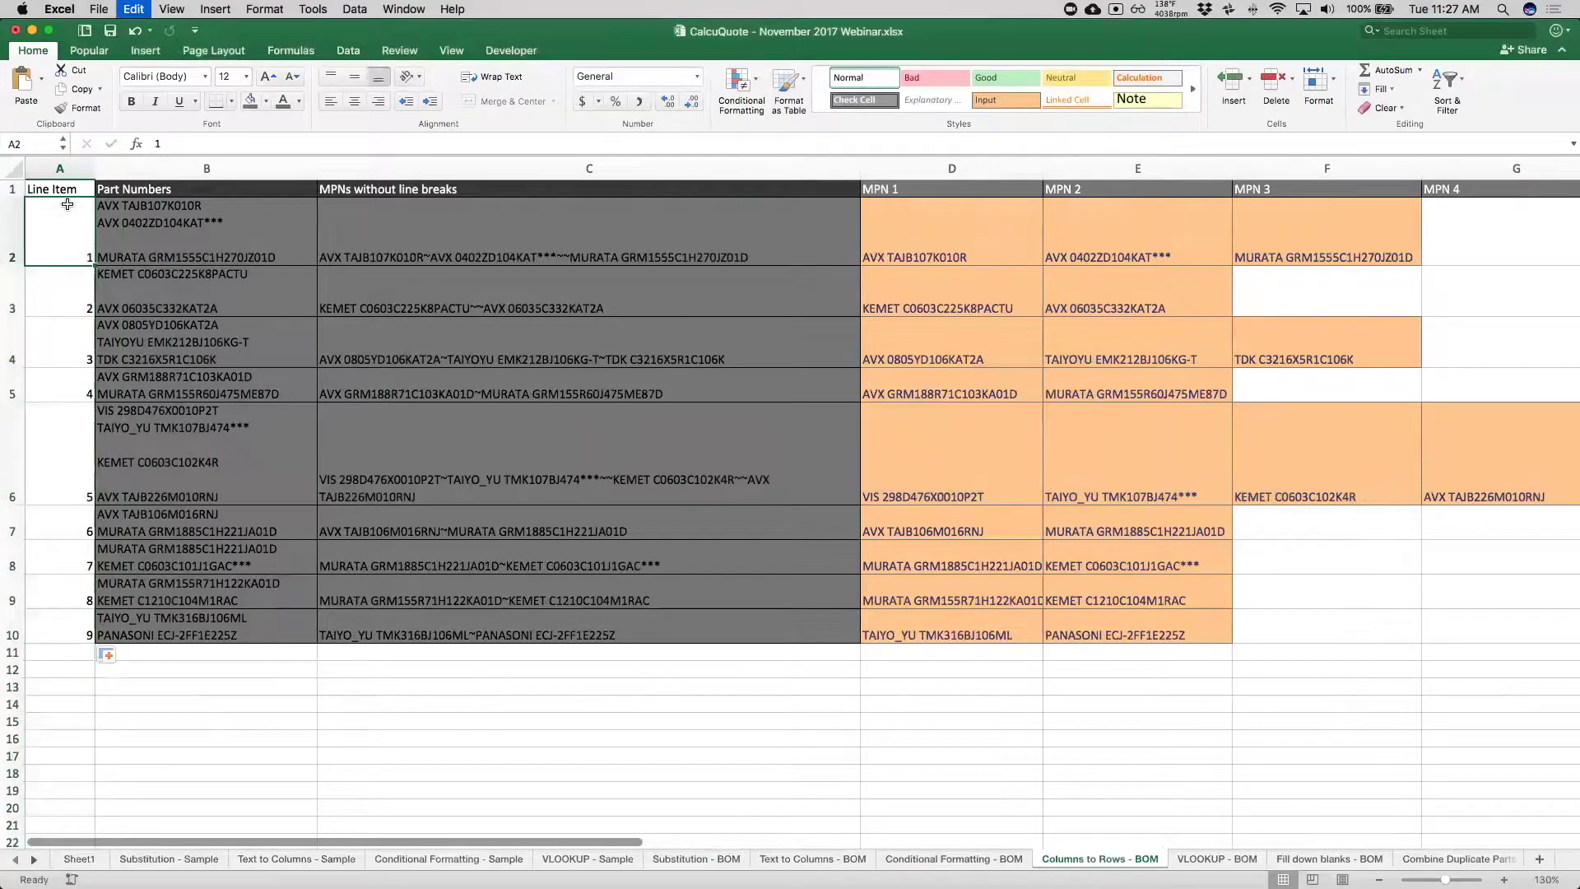
{"action": "key", "text": "super+a"}
{"action": "key", "text": "super+c"}
{"action": "key", "text": "Down"}
{"action": "key", "text": "super+v"}
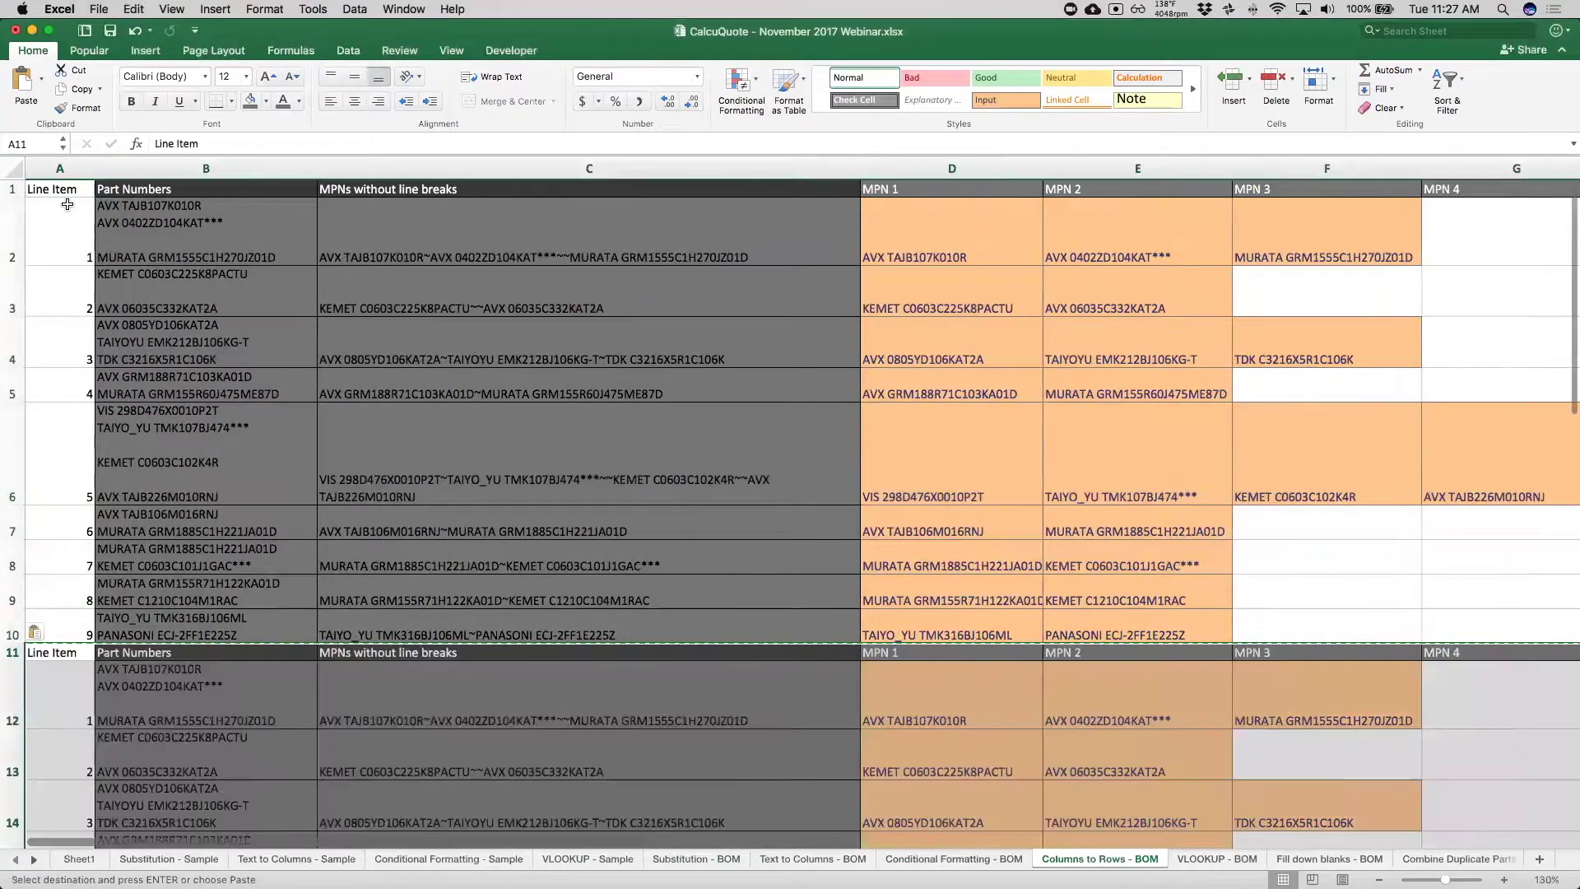
Step: Paste two more copies of the table at A21 and A31
{"action": "scroll", "coordinate": [435, 488], "scroll_direction": "down", "scroll_amount": 5}
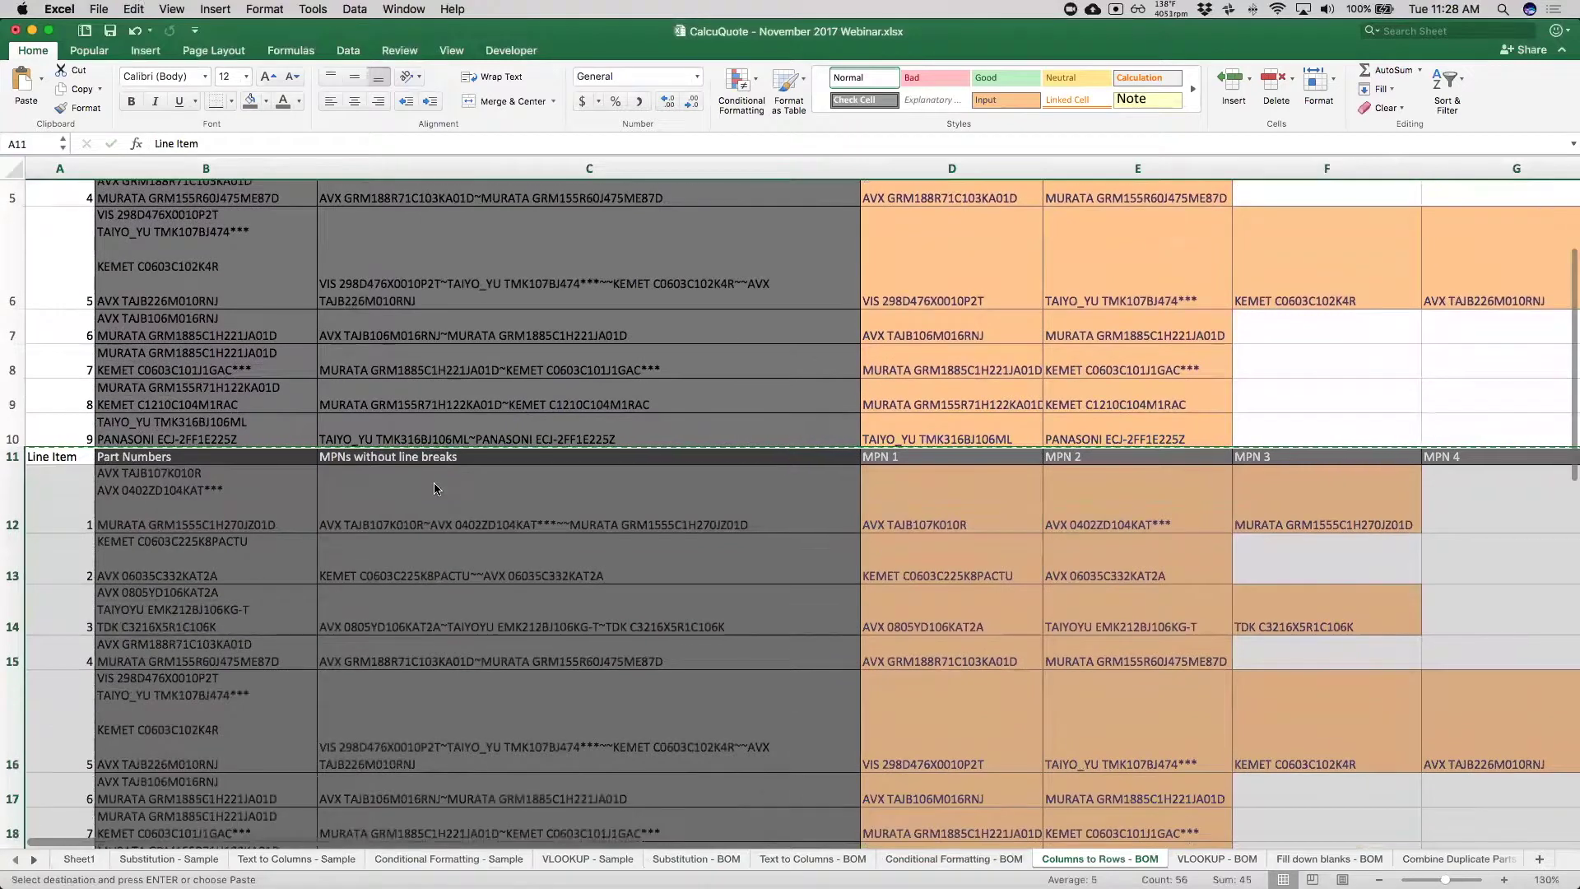
{"action": "scroll", "coordinate": [435, 489], "scroll_direction": "down", "scroll_amount": 5}
{"action": "left_click", "coordinate": [47, 643]}
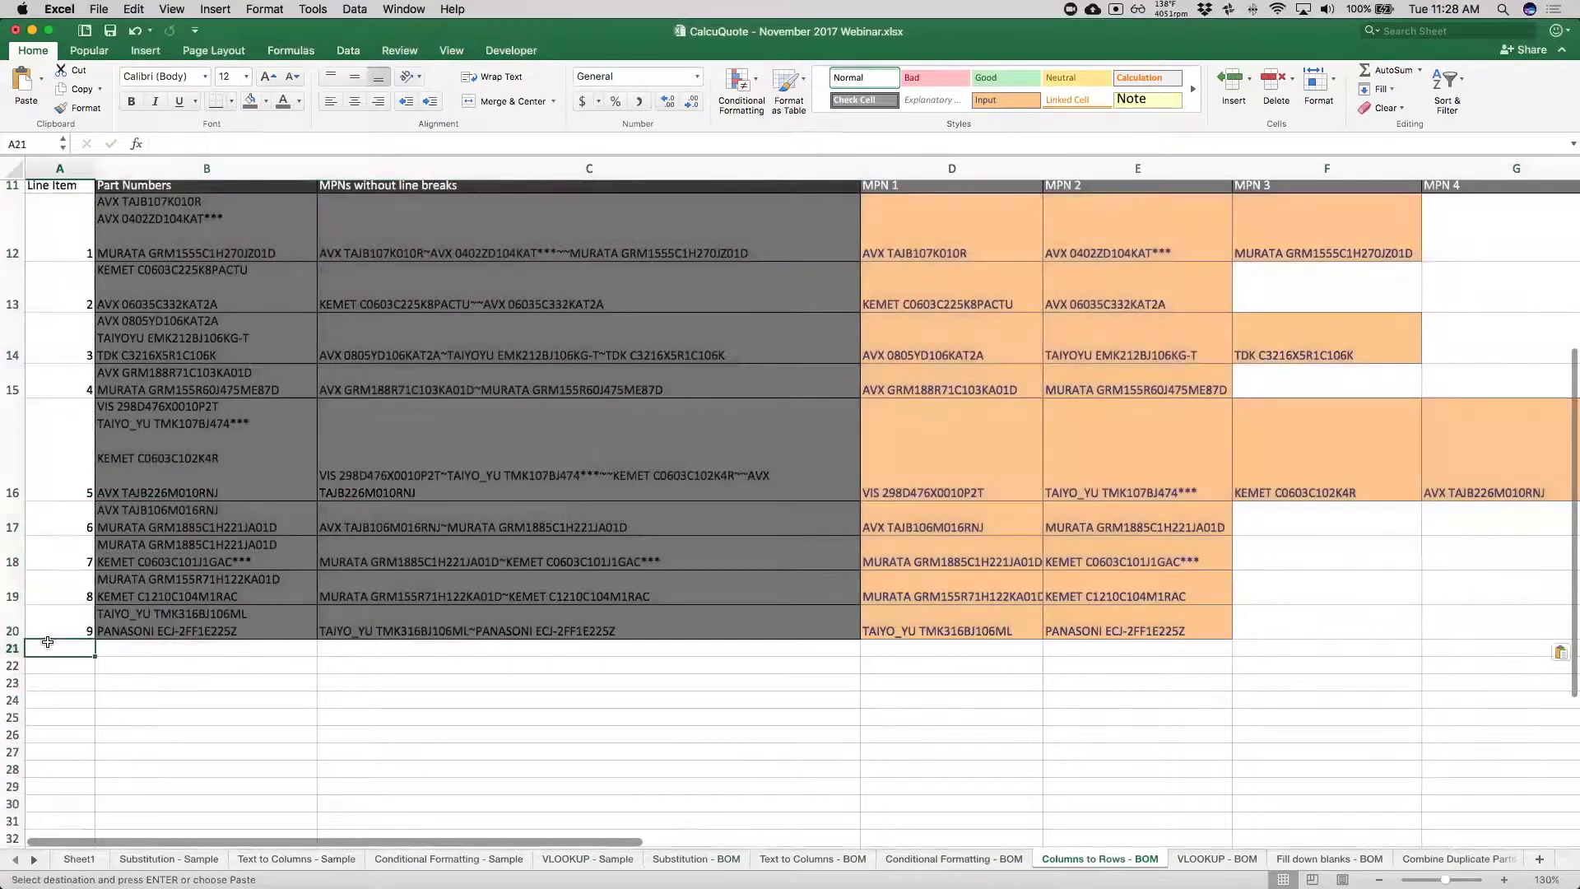
{"action": "key", "text": "super+v"}
{"action": "scroll", "coordinate": [75, 714], "scroll_direction": "down", "scroll_amount": 3}
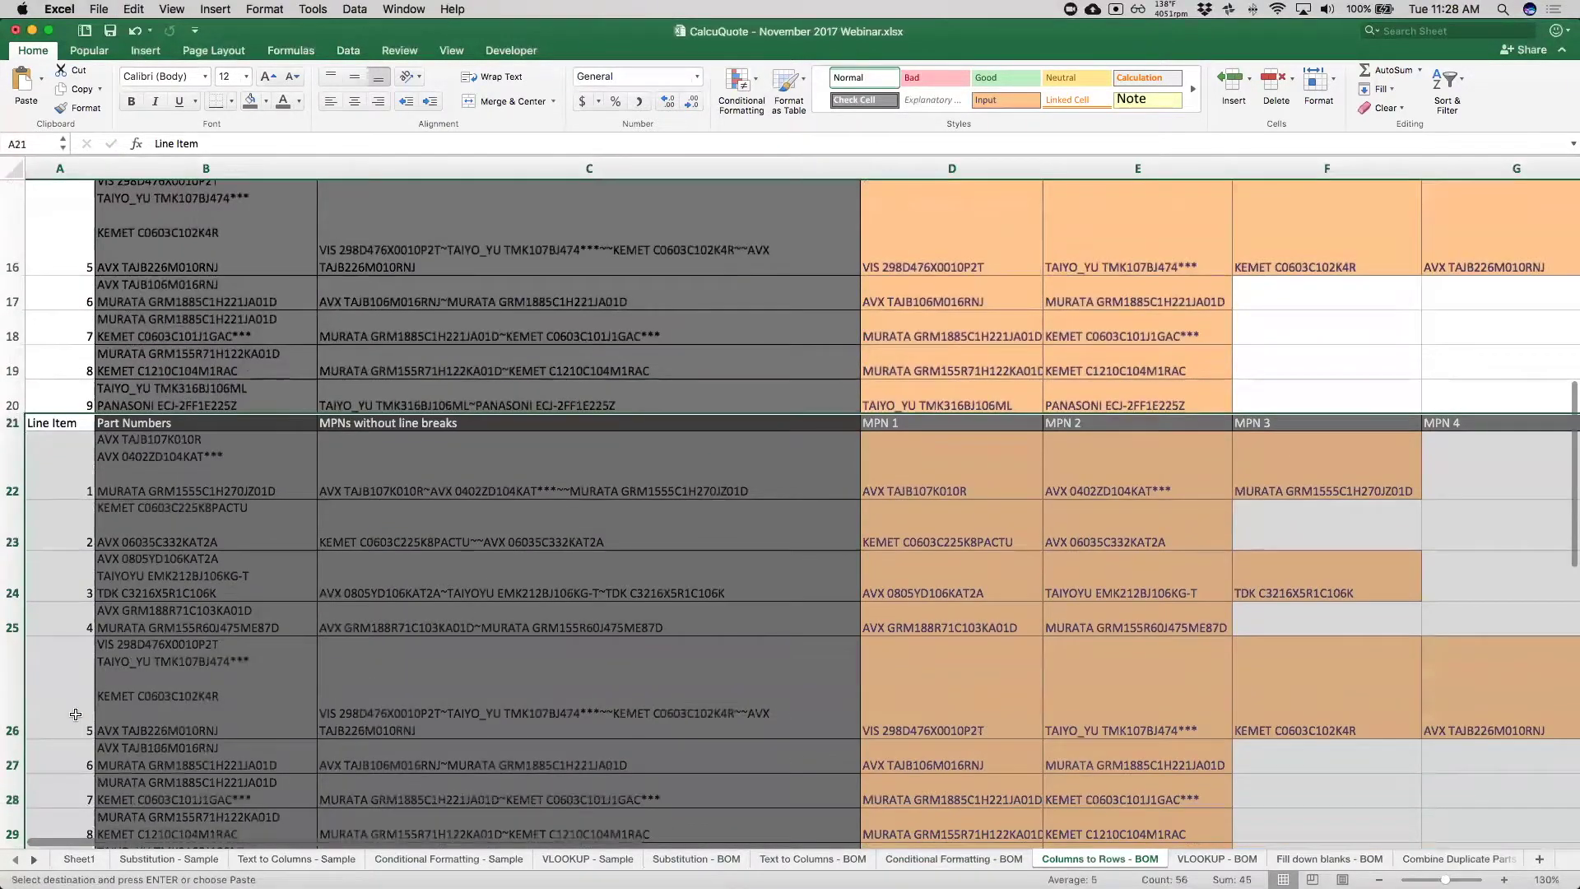
{"action": "scroll", "coordinate": [75, 714], "scroll_direction": "down", "scroll_amount": 3}
{"action": "left_click", "coordinate": [75, 714]}
{"action": "key", "text": "super+v"}
{"action": "scroll", "coordinate": [333, 543], "scroll_direction": "up", "scroll_amount": 5}
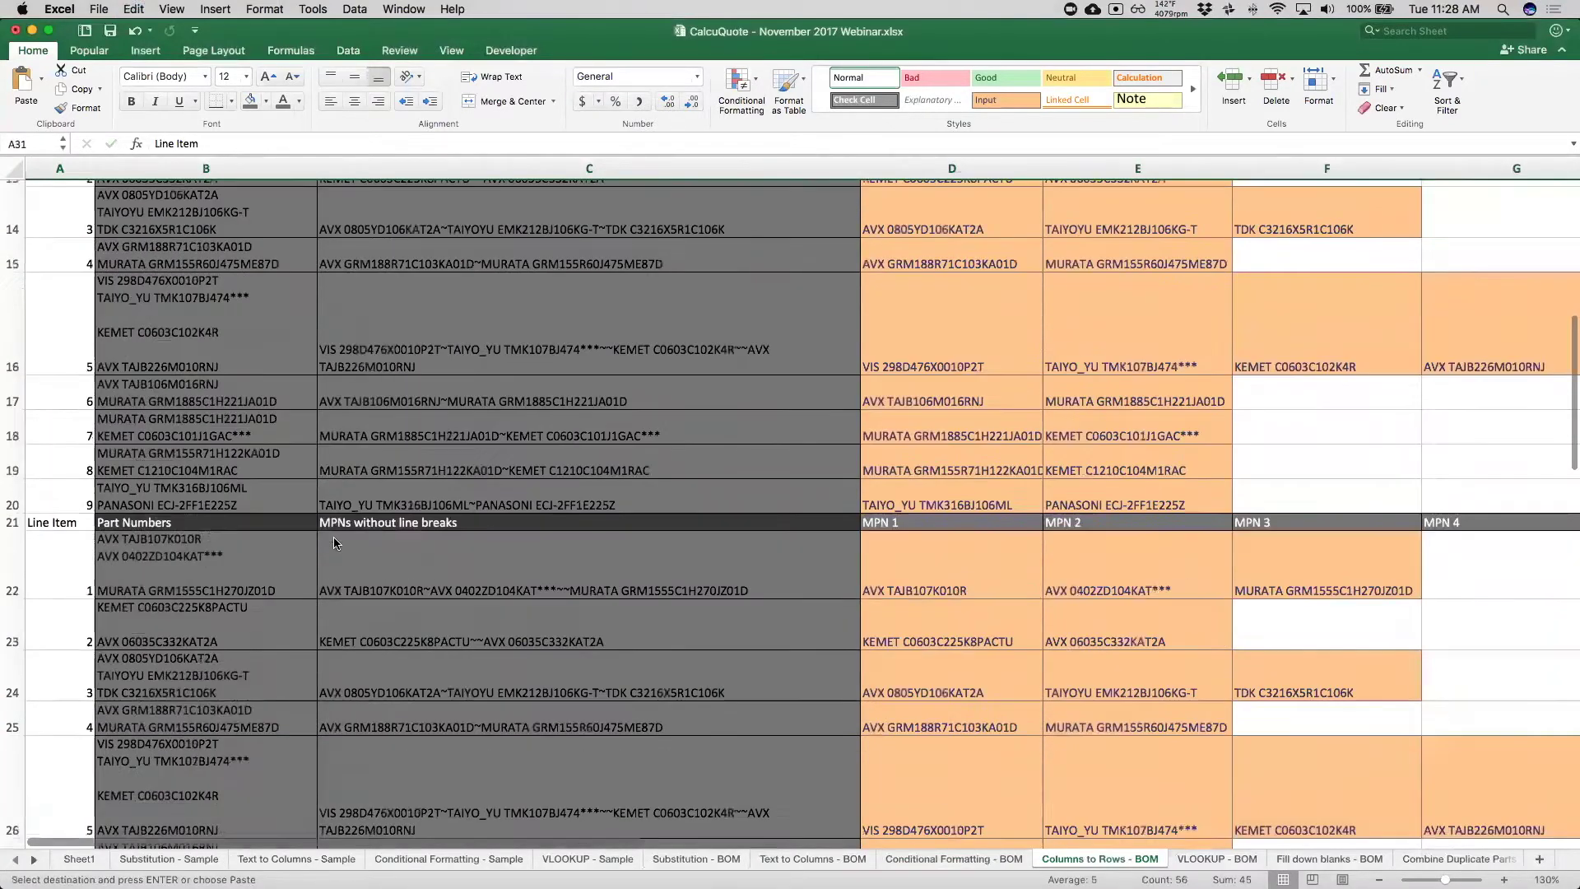
{"action": "scroll", "coordinate": [333, 543], "scroll_direction": "up", "scroll_amount": 8}
{"action": "scroll", "coordinate": [333, 543], "scroll_direction": "down", "scroll_amount": 3}
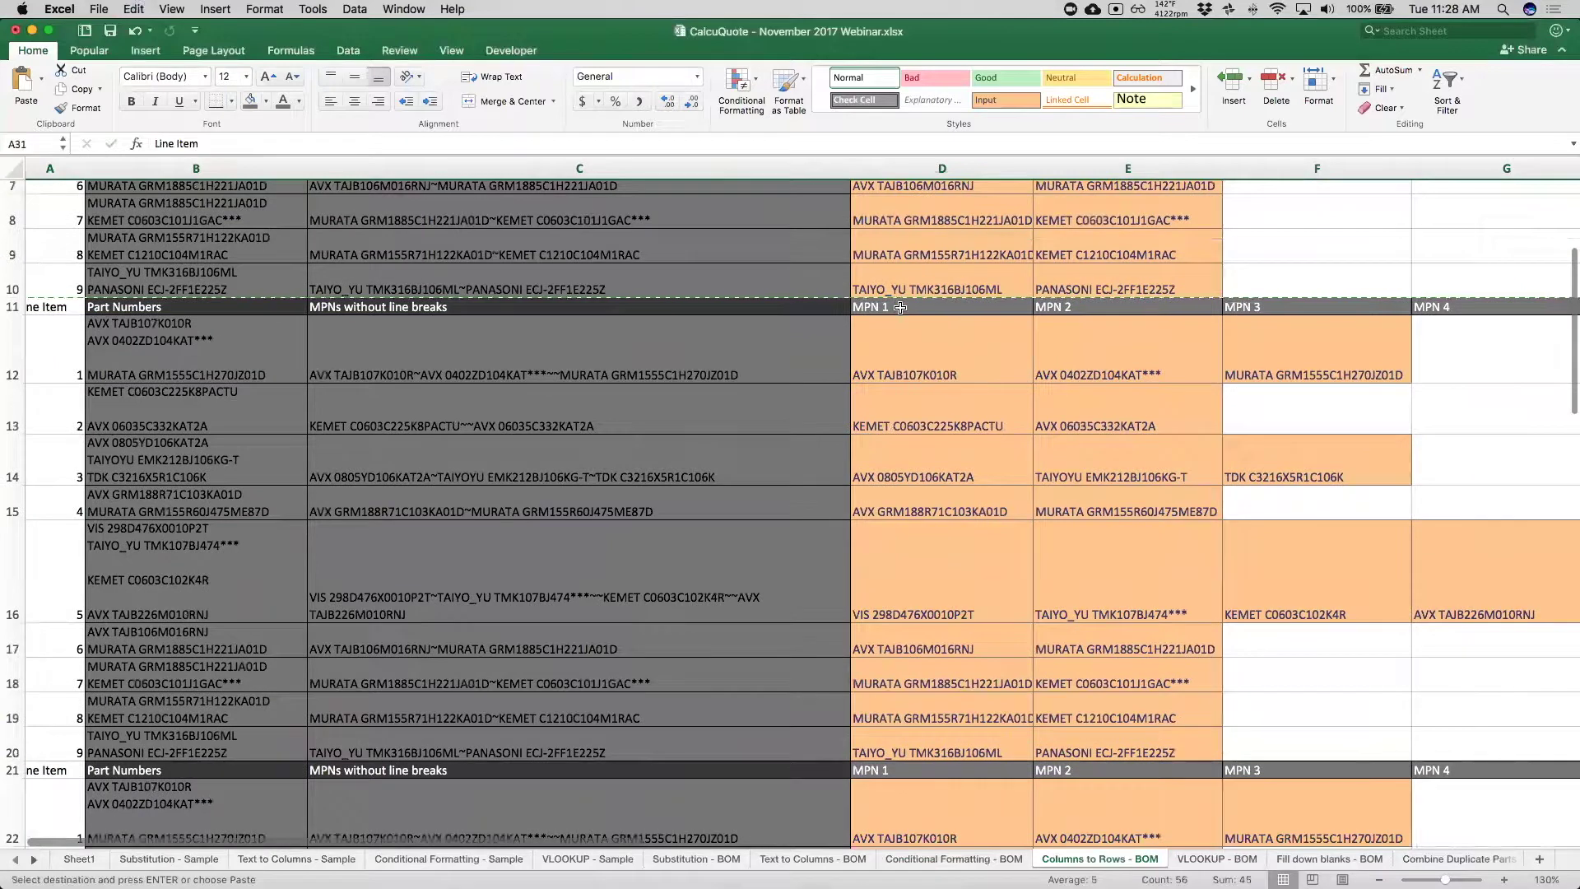
Step: Delete the second copy's MPN 1 cells D11:D20, shifting the remaining cells left
{"action": "left_click", "coordinate": [901, 307]}
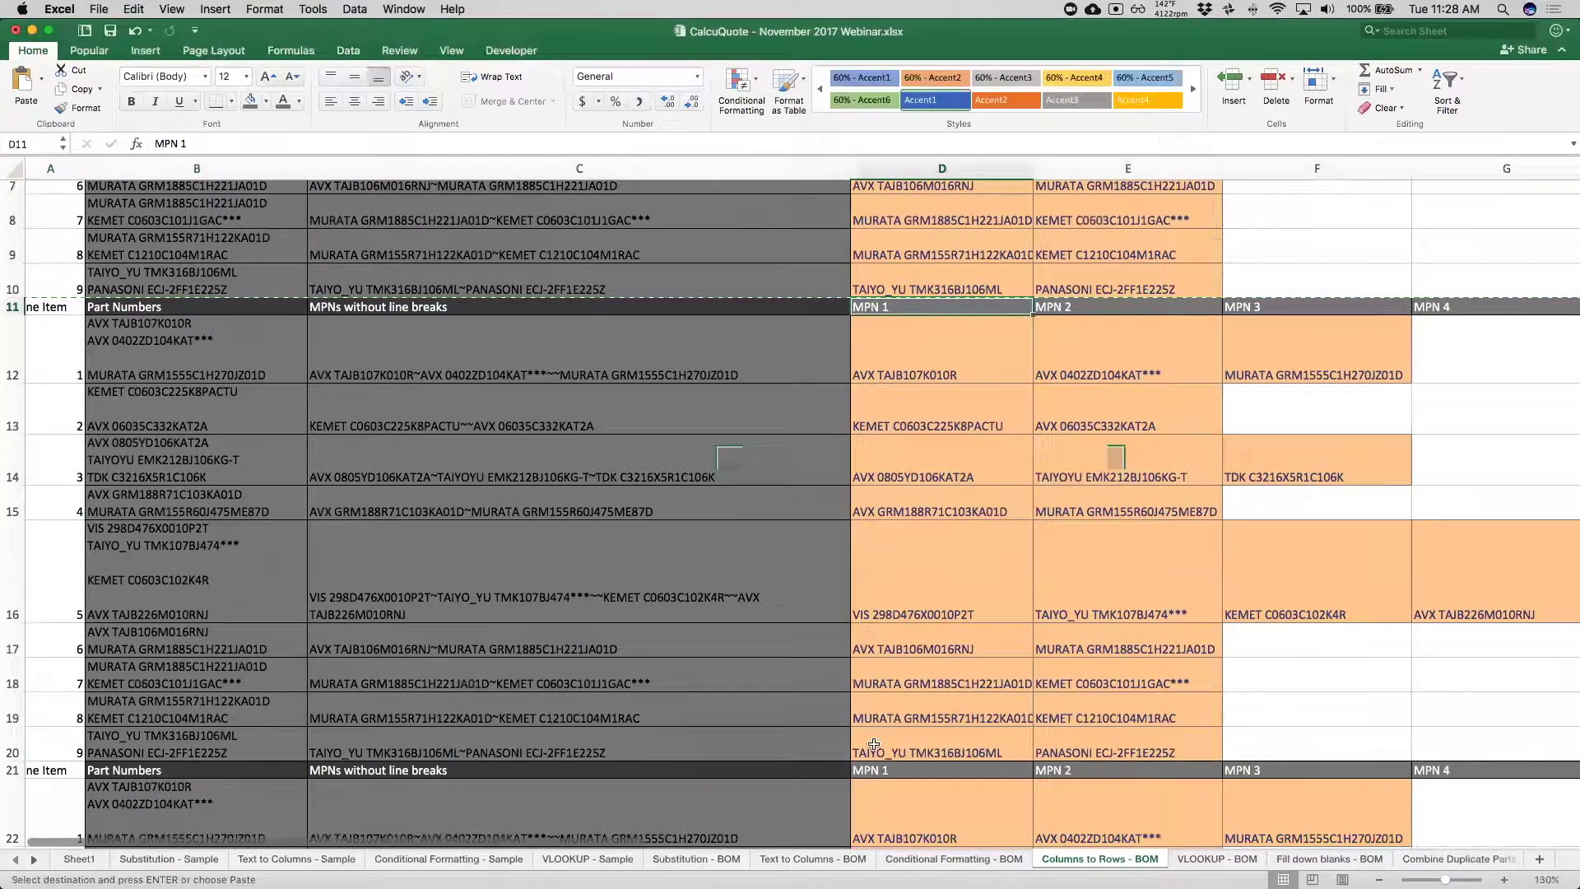
{"action": "left_click", "coordinate": [914, 751], "text": "shift"}
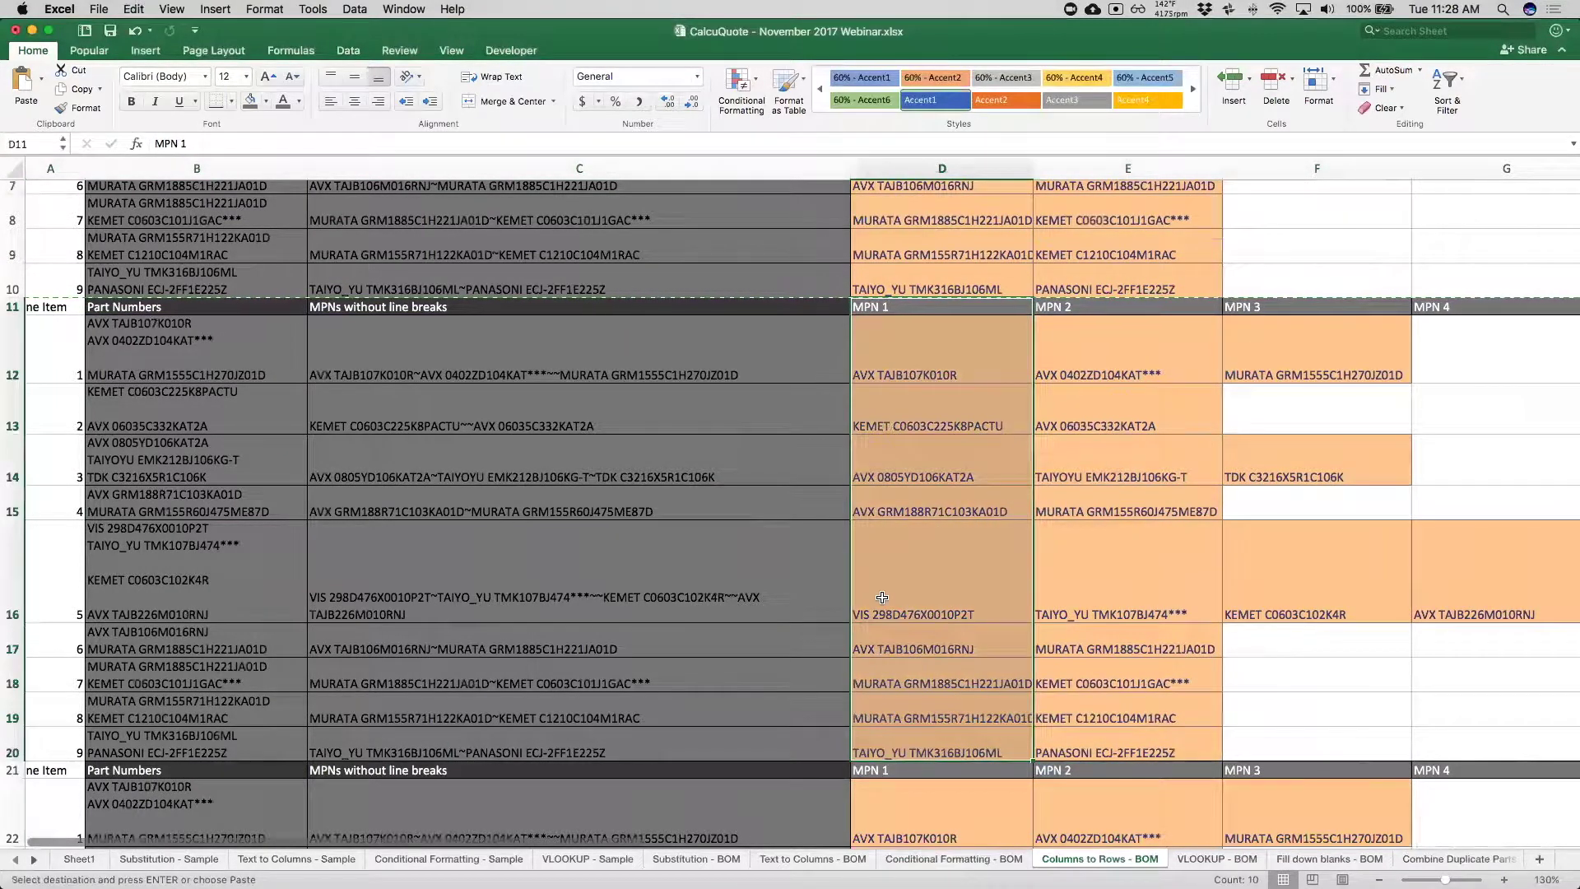
{"action": "right_click", "coordinate": [882, 562]}
{"action": "left_click", "coordinate": [915, 703]}
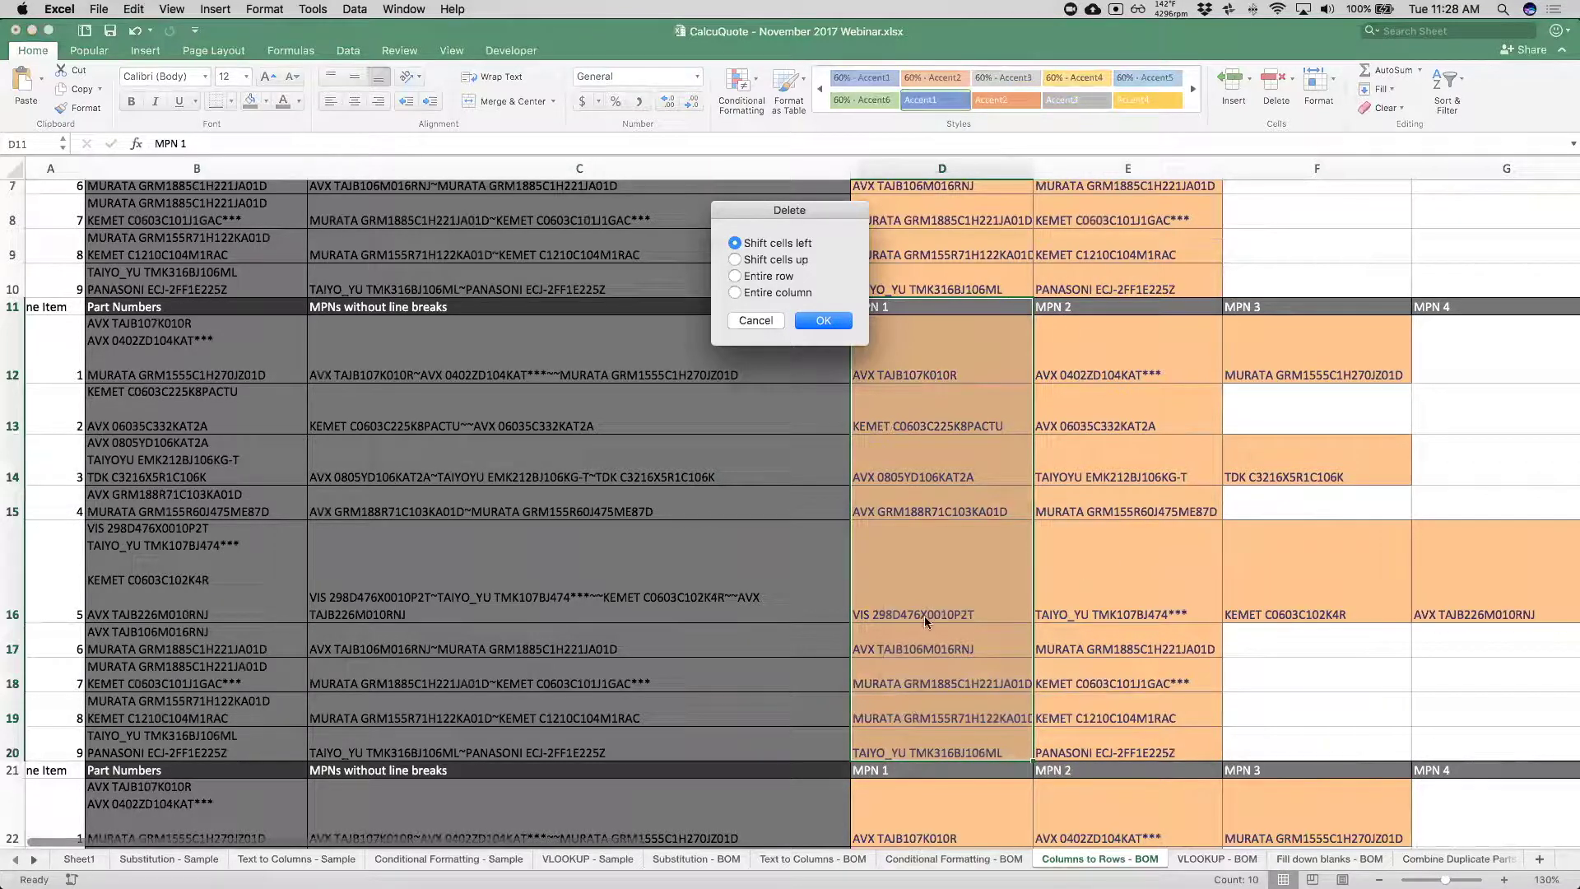
{"action": "left_click", "coordinate": [818, 321]}
{"action": "left_click", "coordinate": [948, 562]}
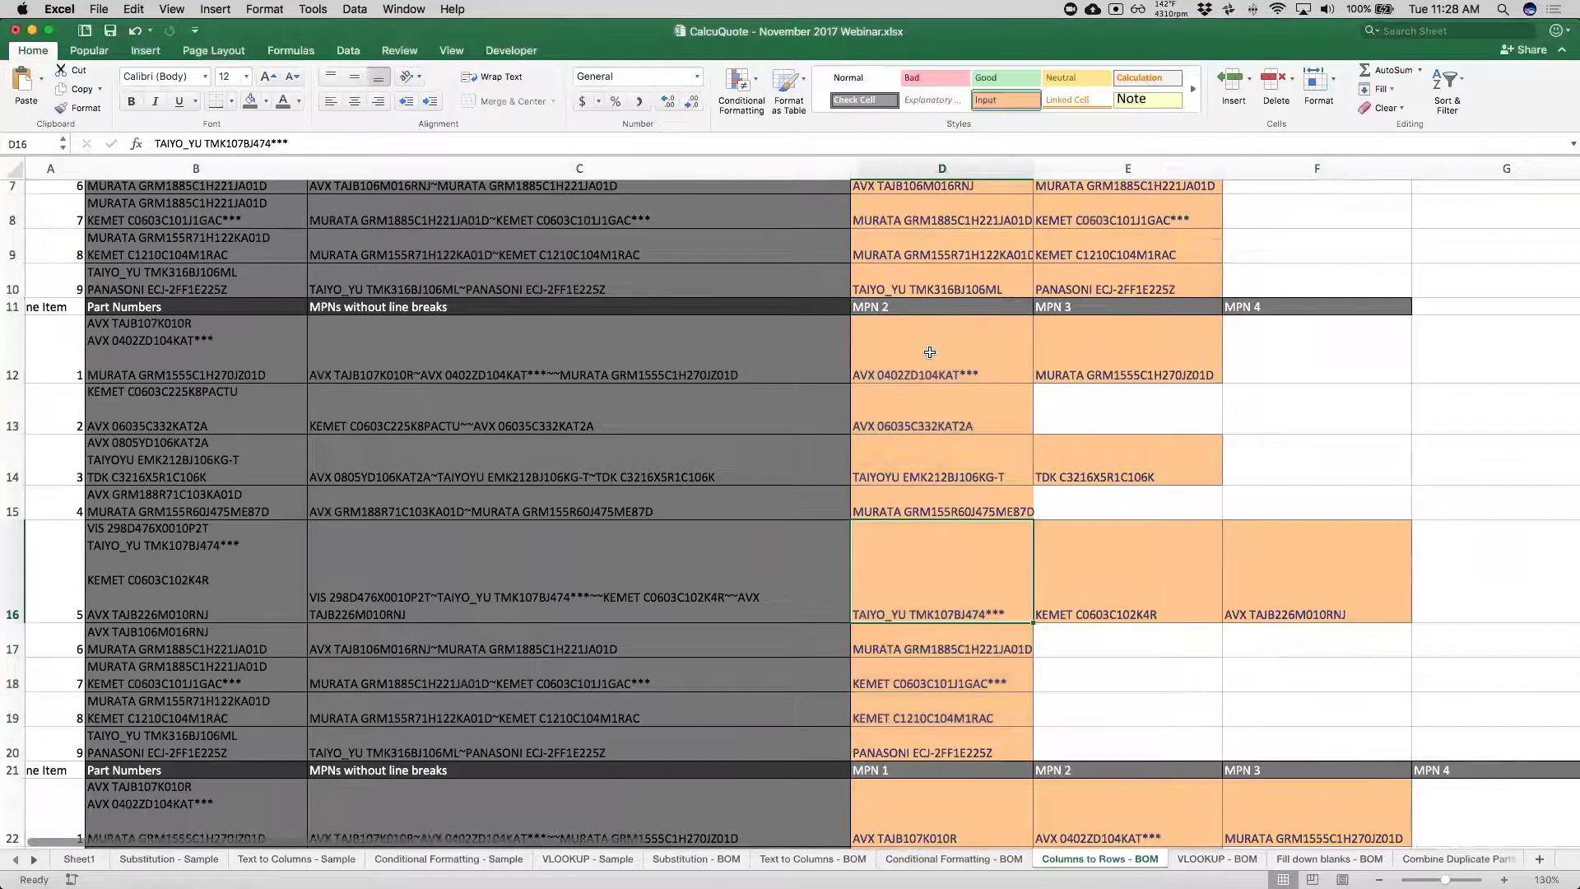
{"action": "scroll", "coordinate": [923, 441], "scroll_direction": "up", "scroll_amount": 5}
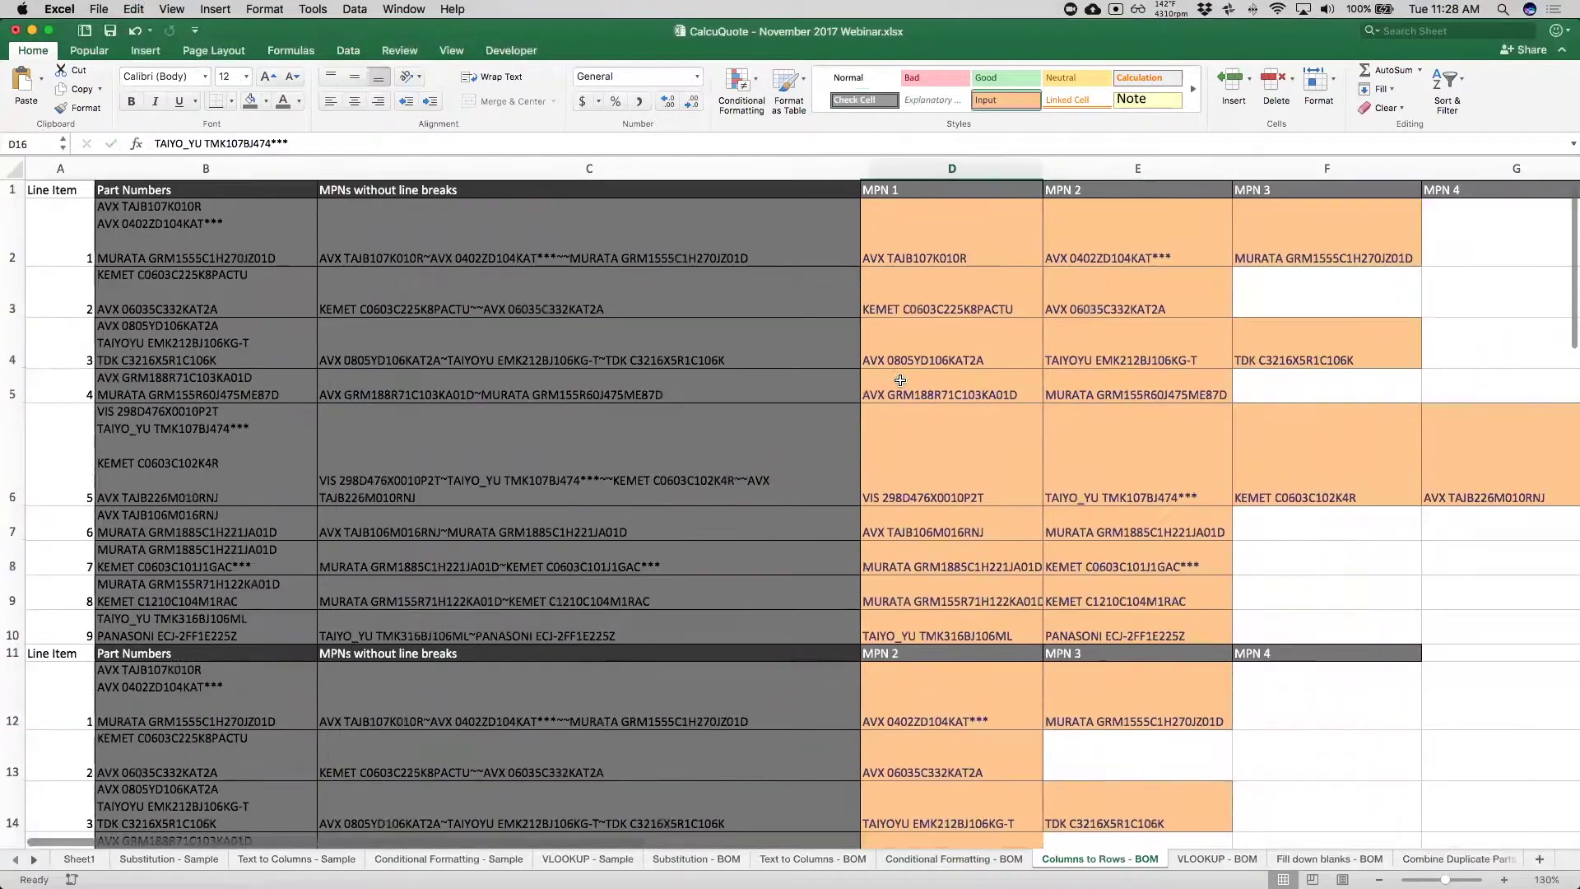
{"action": "scroll", "coordinate": [900, 382], "scroll_direction": "down", "scroll_amount": 8}
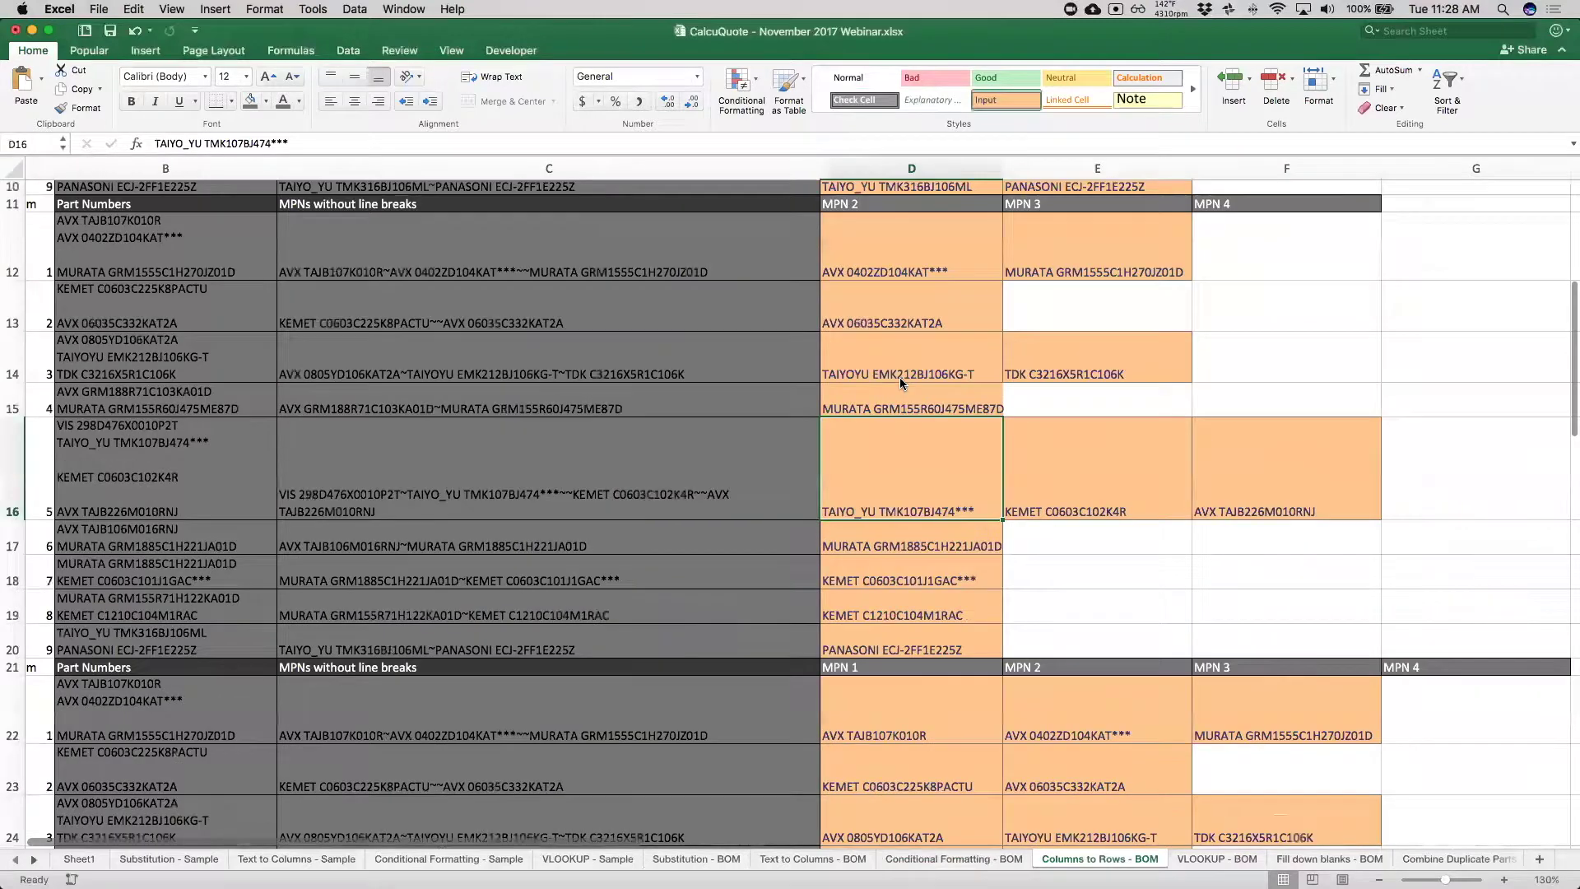
{"action": "scroll", "coordinate": [900, 377], "scroll_direction": "down", "scroll_amount": 6}
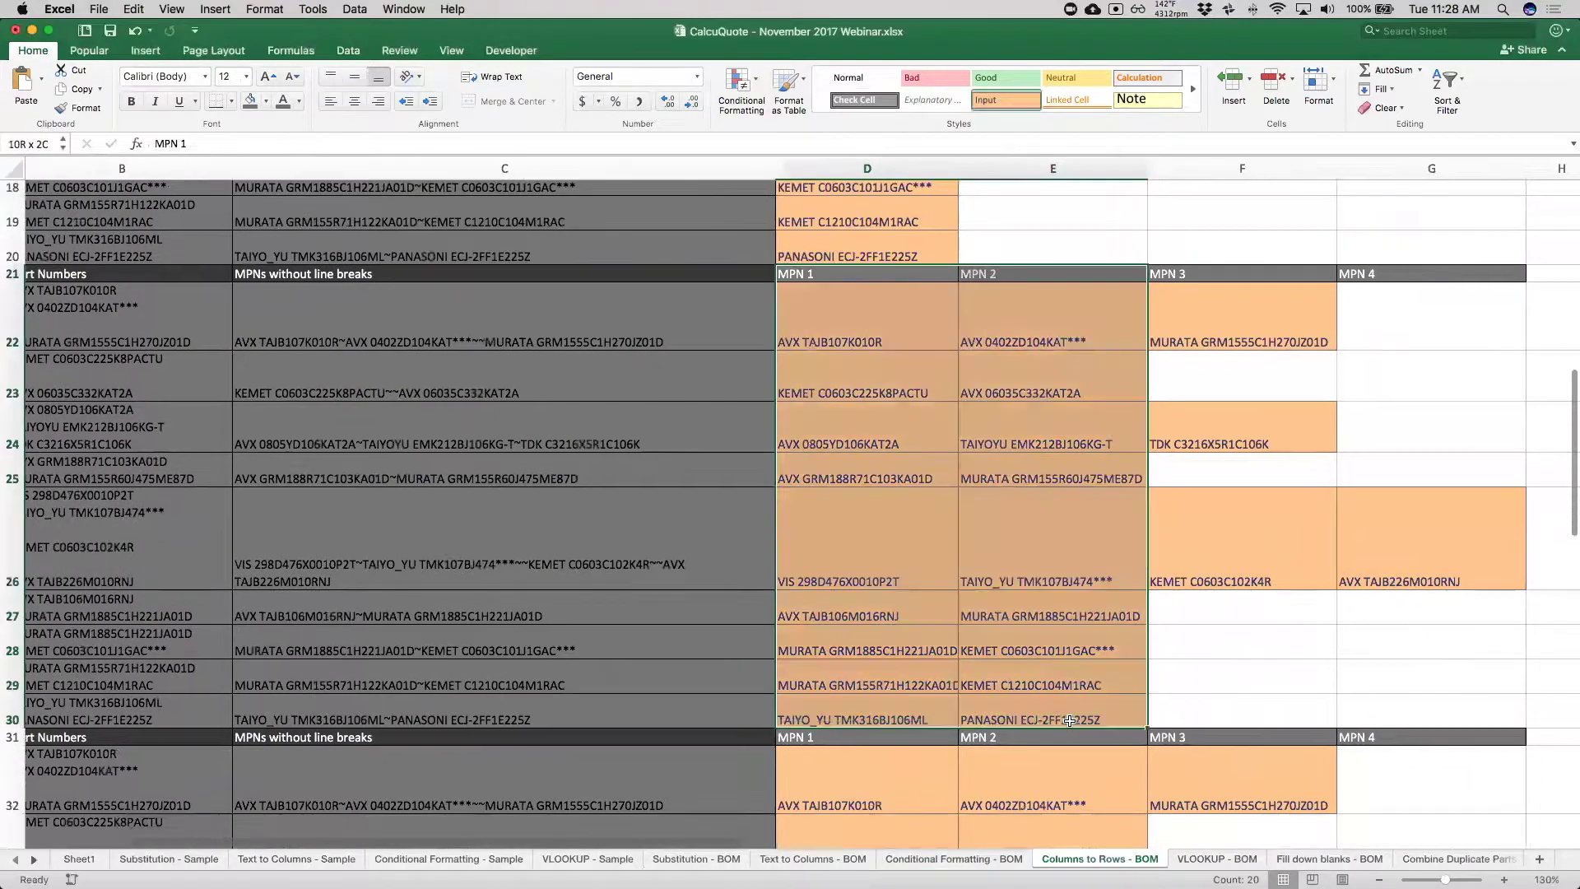
Step: Delete the third copy's MPN 1 and MPN 2 cells D21:E30, shifting cells left
{"action": "left_click_drag", "start_coordinate": [792, 275], "coordinate": [1029, 716]}
{"action": "right_click", "coordinate": [1023, 654]}
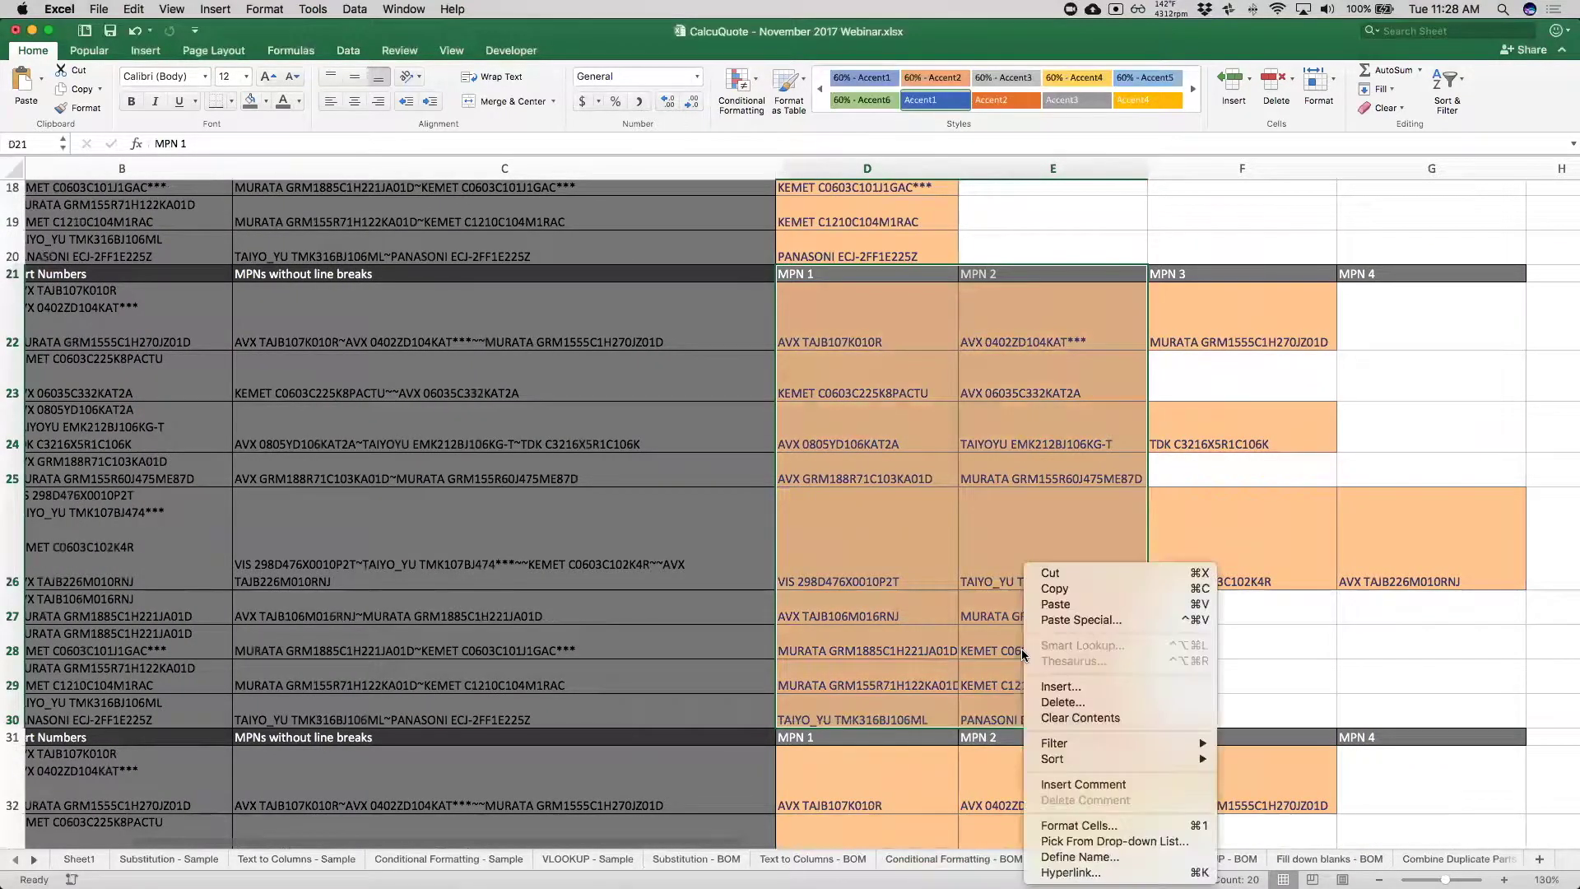
{"action": "left_click", "coordinate": [1057, 702]}
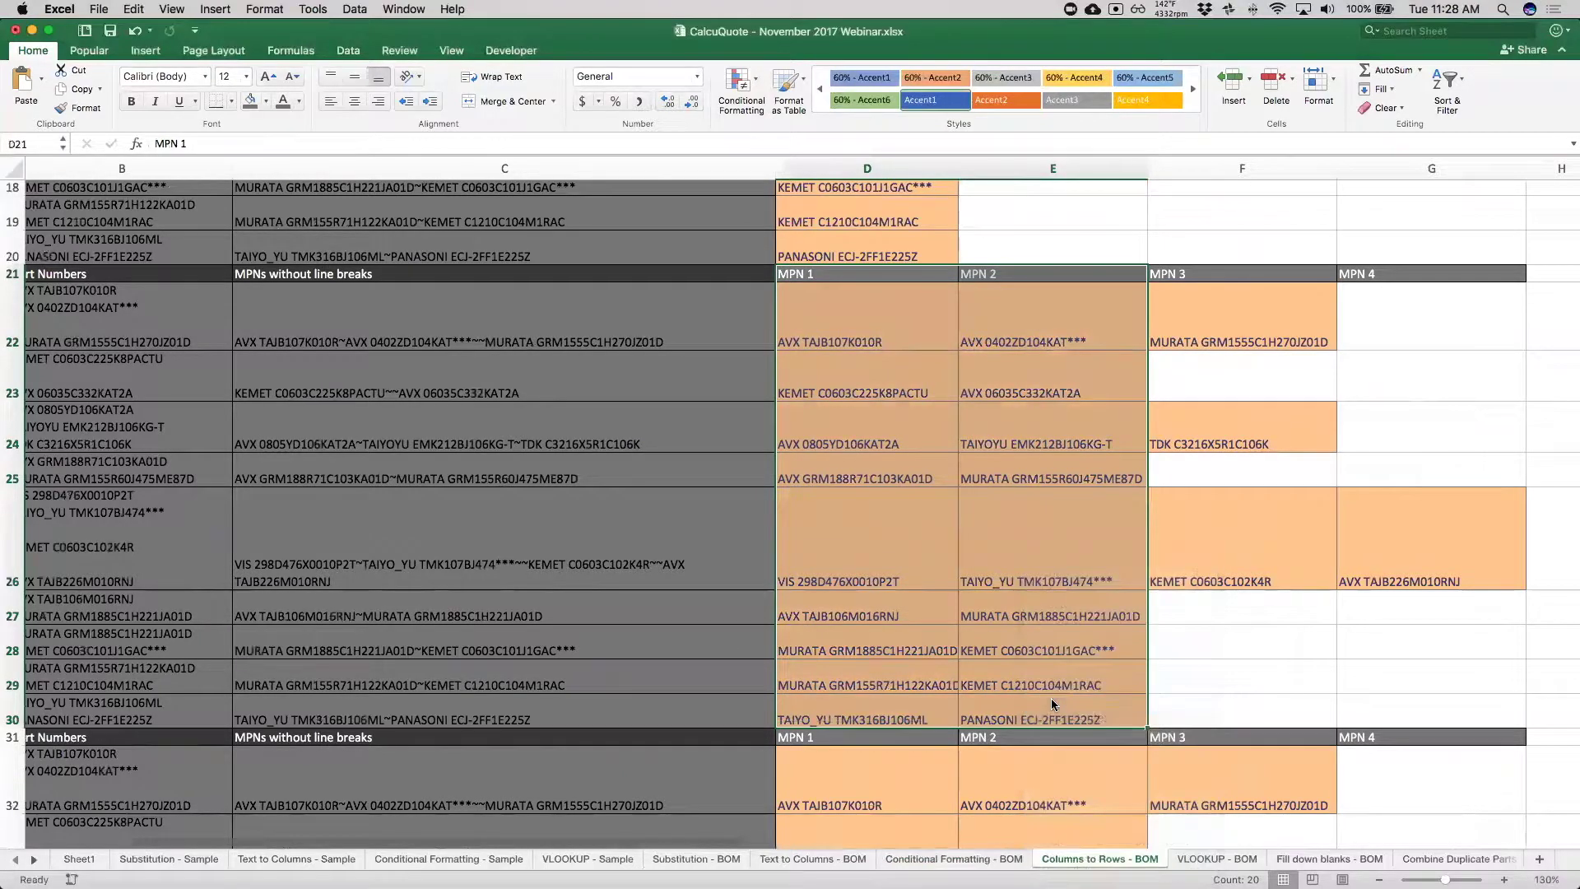
{"action": "left_click", "coordinate": [822, 318]}
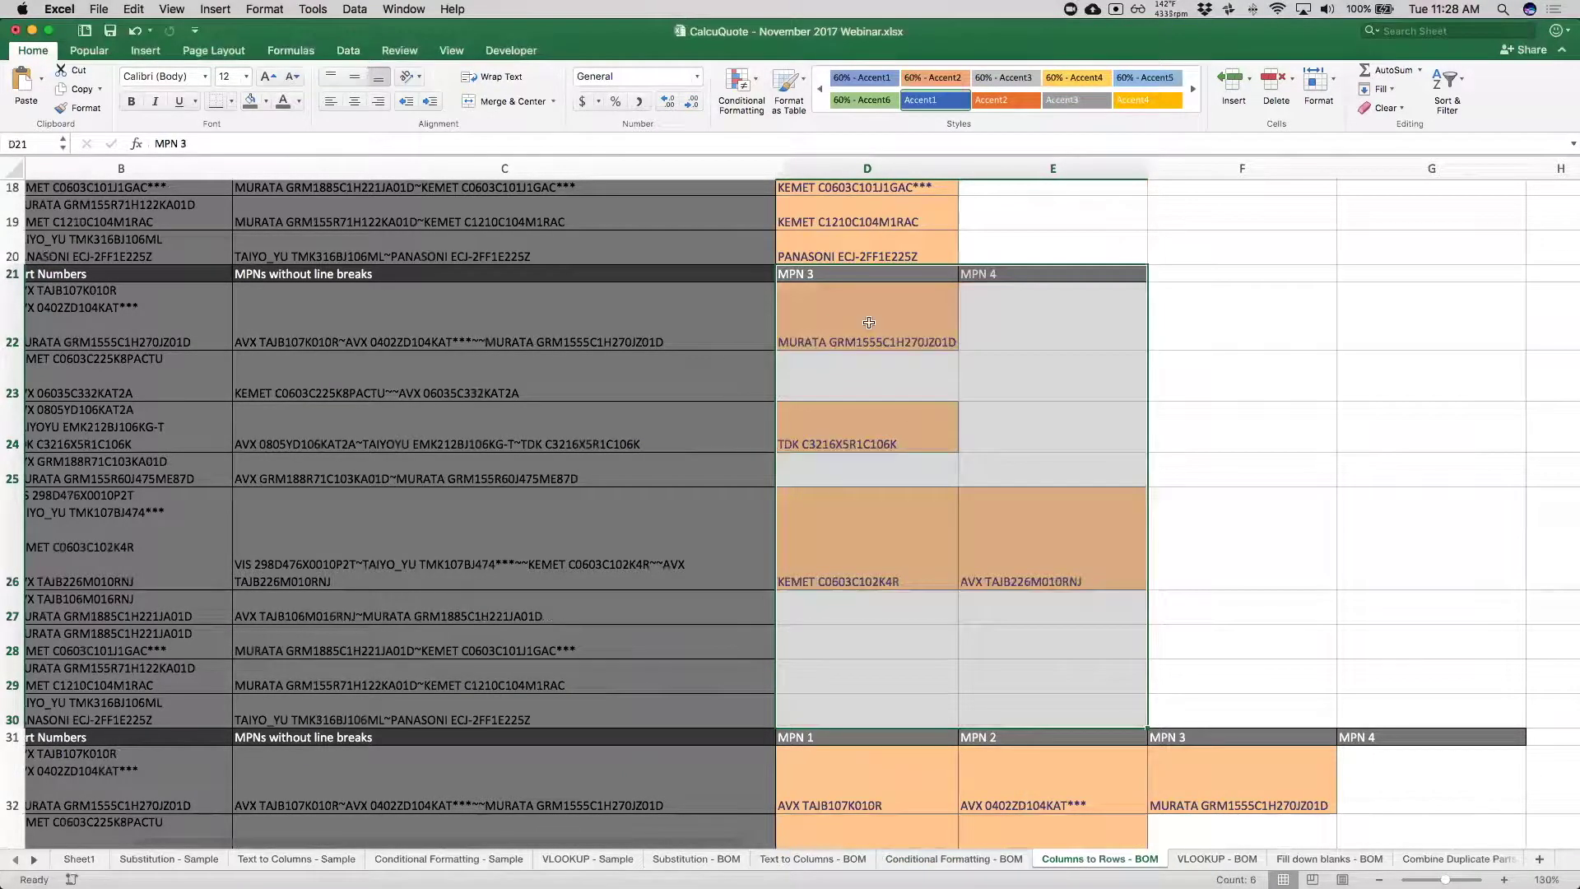
Step: Delete the fourth copy's cells D31:F40, shifting cells left
{"action": "scroll", "coordinate": [916, 435], "scroll_direction": "down", "scroll_amount": 10}
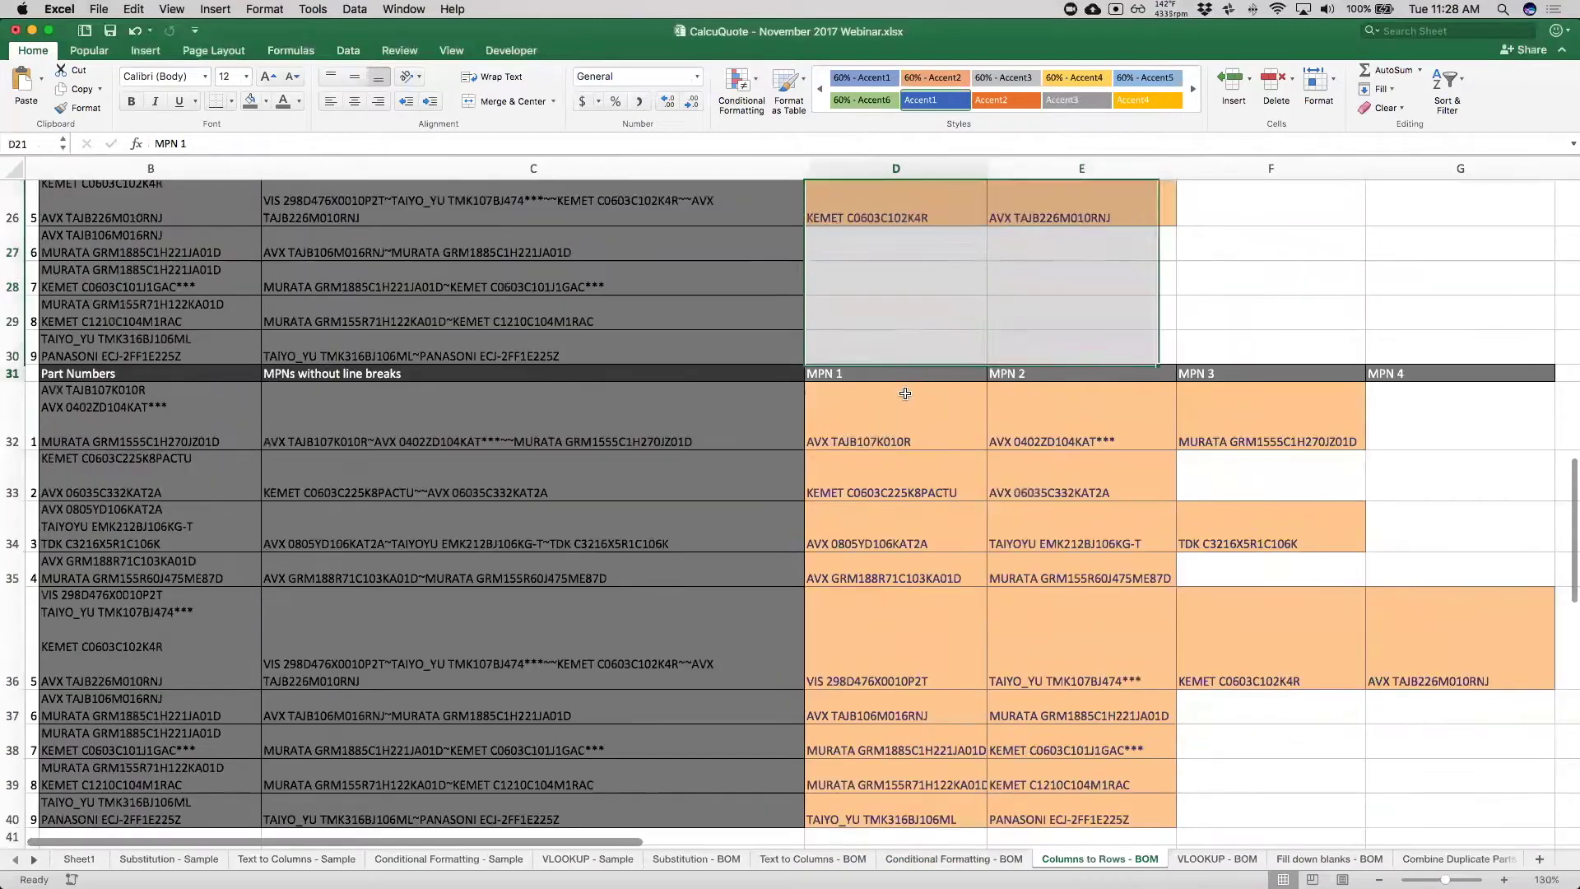
{"action": "left_click_drag", "start_coordinate": [901, 374], "coordinate": [905, 412]}
{"action": "scroll", "coordinate": [989, 580], "scroll_direction": "down", "scroll_amount": 3}
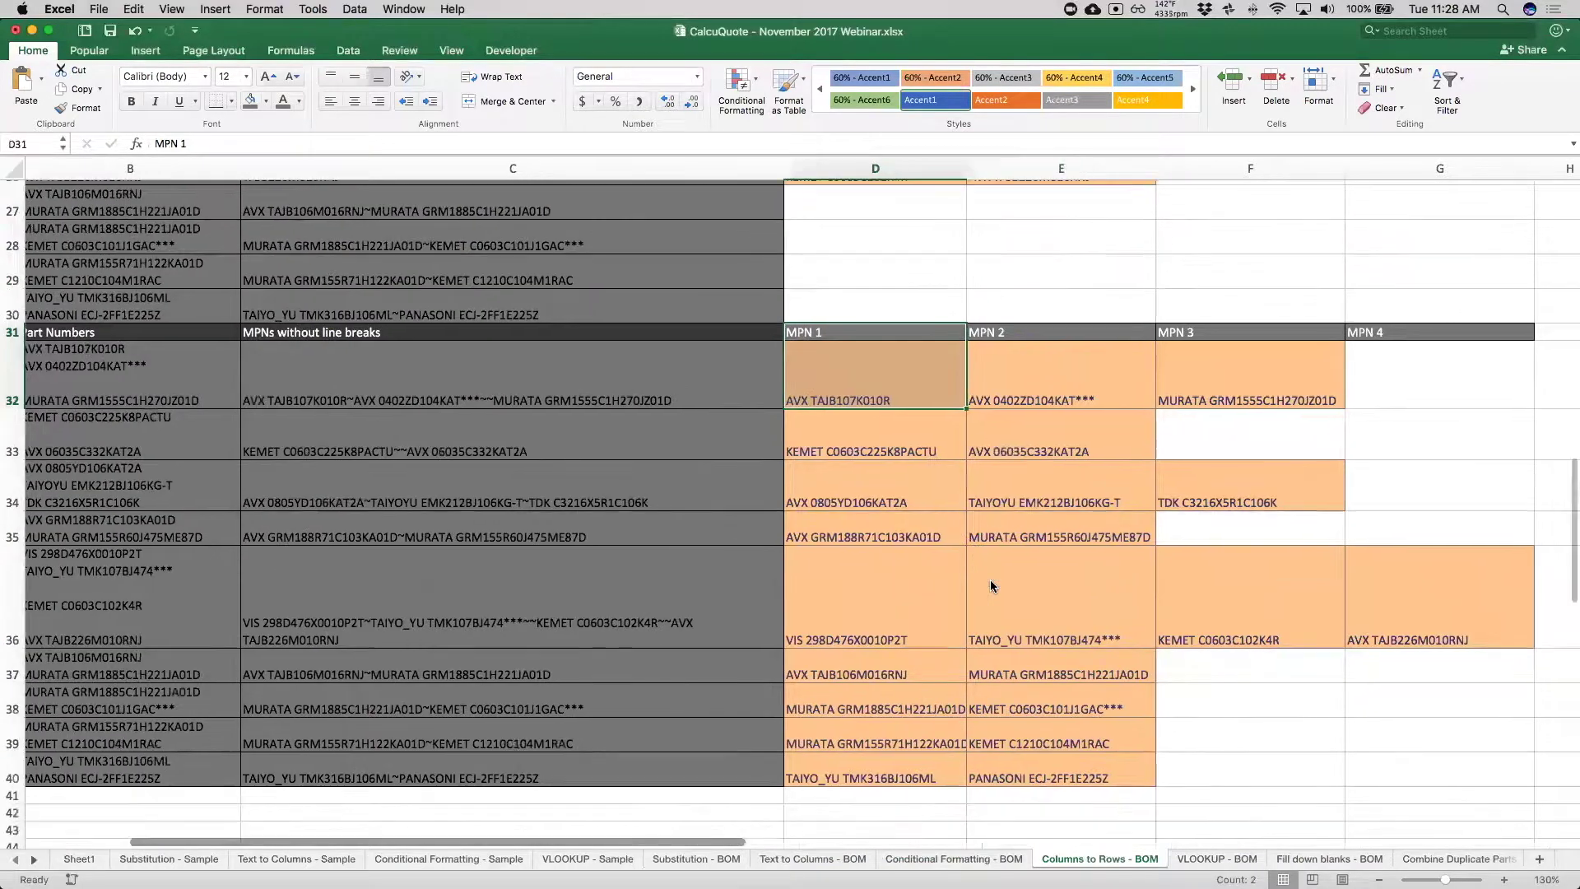
{"action": "left_click", "coordinate": [1121, 667], "text": "shift"}
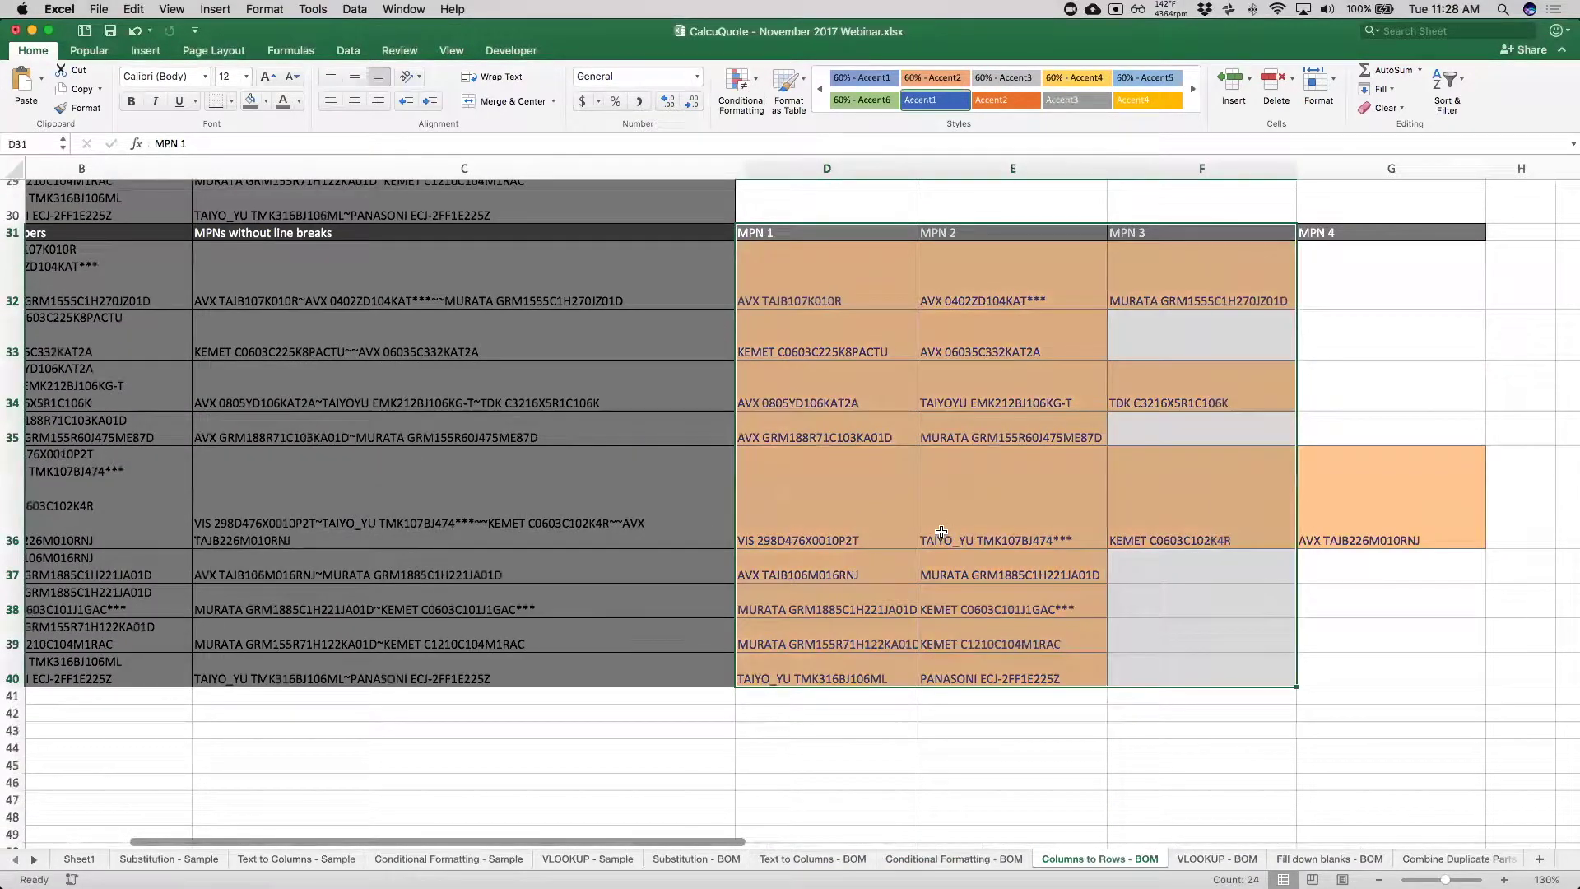
{"action": "right_click", "coordinate": [944, 539]}
{"action": "left_click", "coordinate": [982, 669]}
{"action": "left_click", "coordinate": [824, 320]}
{"action": "left_click", "coordinate": [827, 374]}
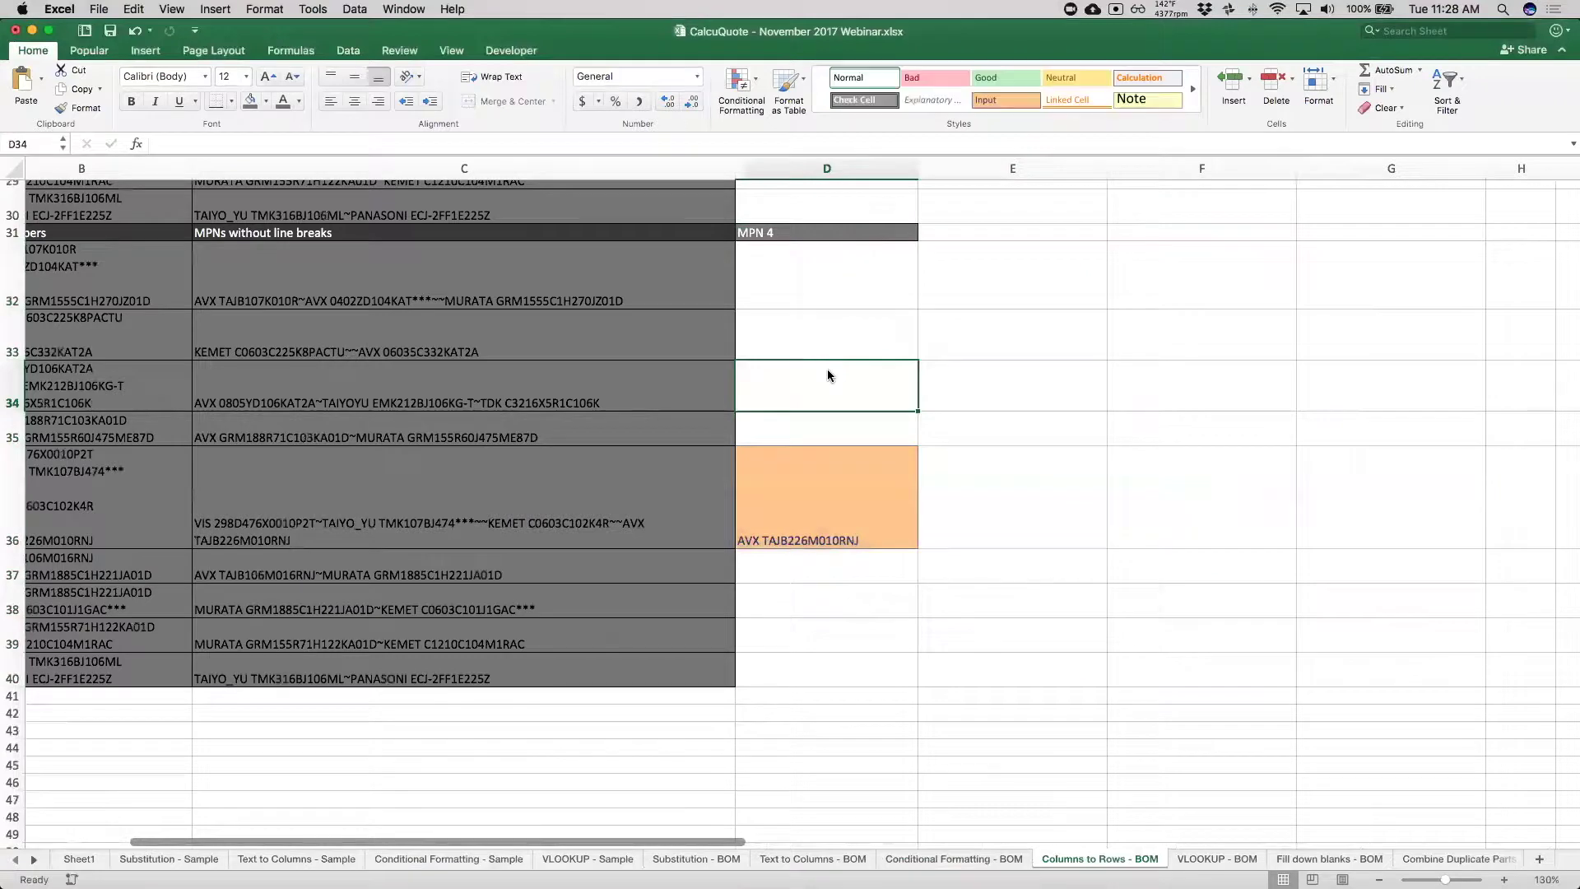
Step: Delete the leftover columns E through G
{"action": "scroll", "coordinate": [827, 375], "scroll_direction": "up", "scroll_amount": 10}
{"action": "scroll", "coordinate": [827, 375], "scroll_direction": "left", "scroll_amount": 2}
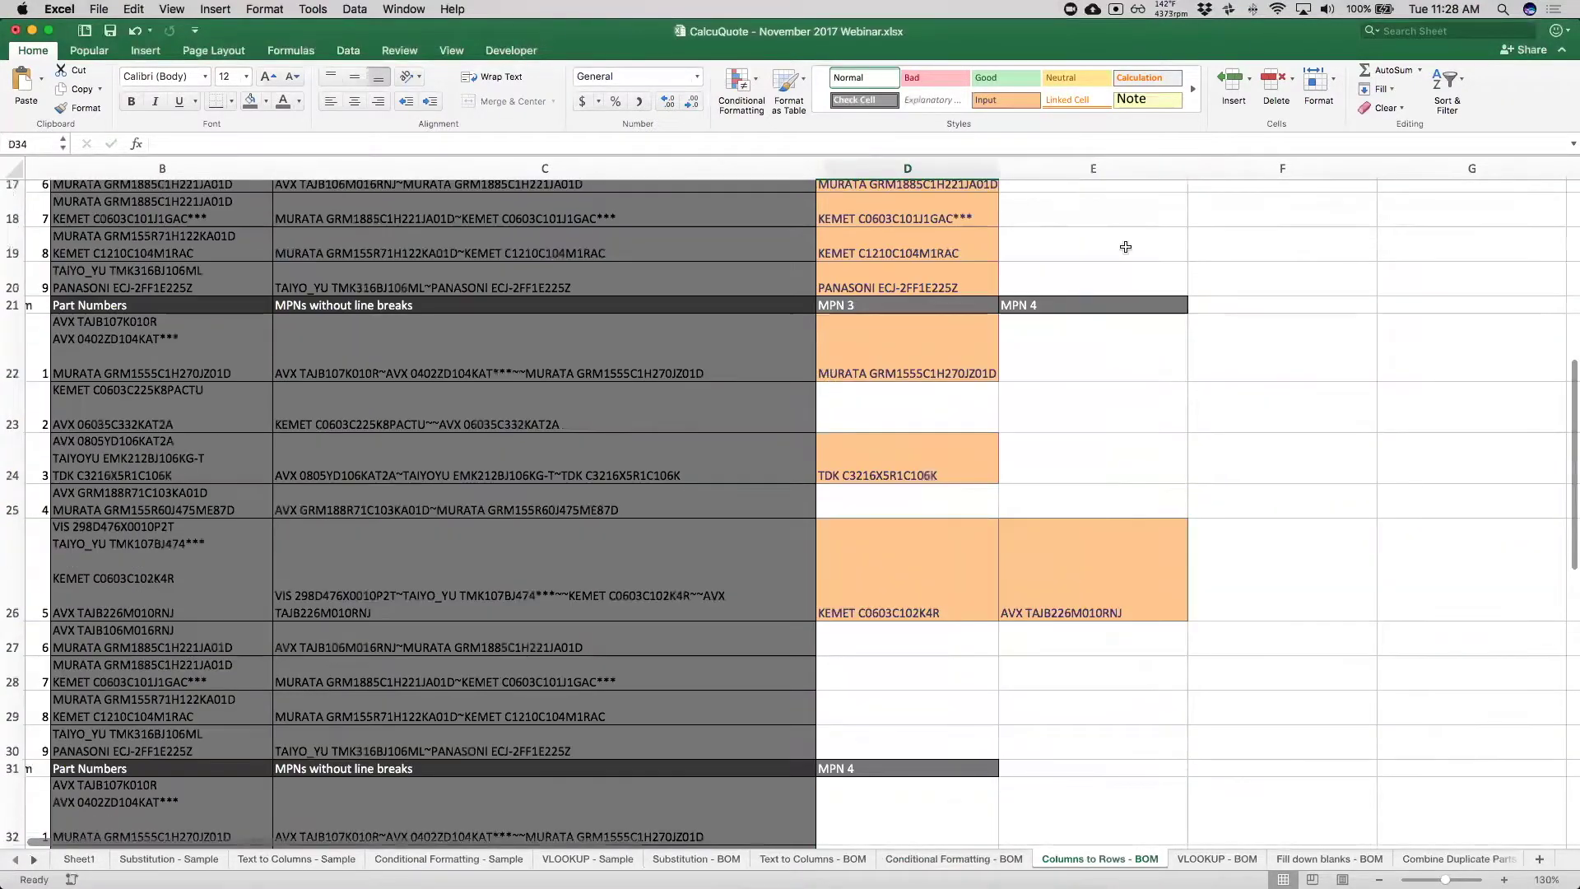
{"action": "scroll", "coordinate": [1124, 246], "scroll_direction": "up", "scroll_amount": 10}
{"action": "left_click_drag", "start_coordinate": [1090, 168], "coordinate": [1394, 160]}
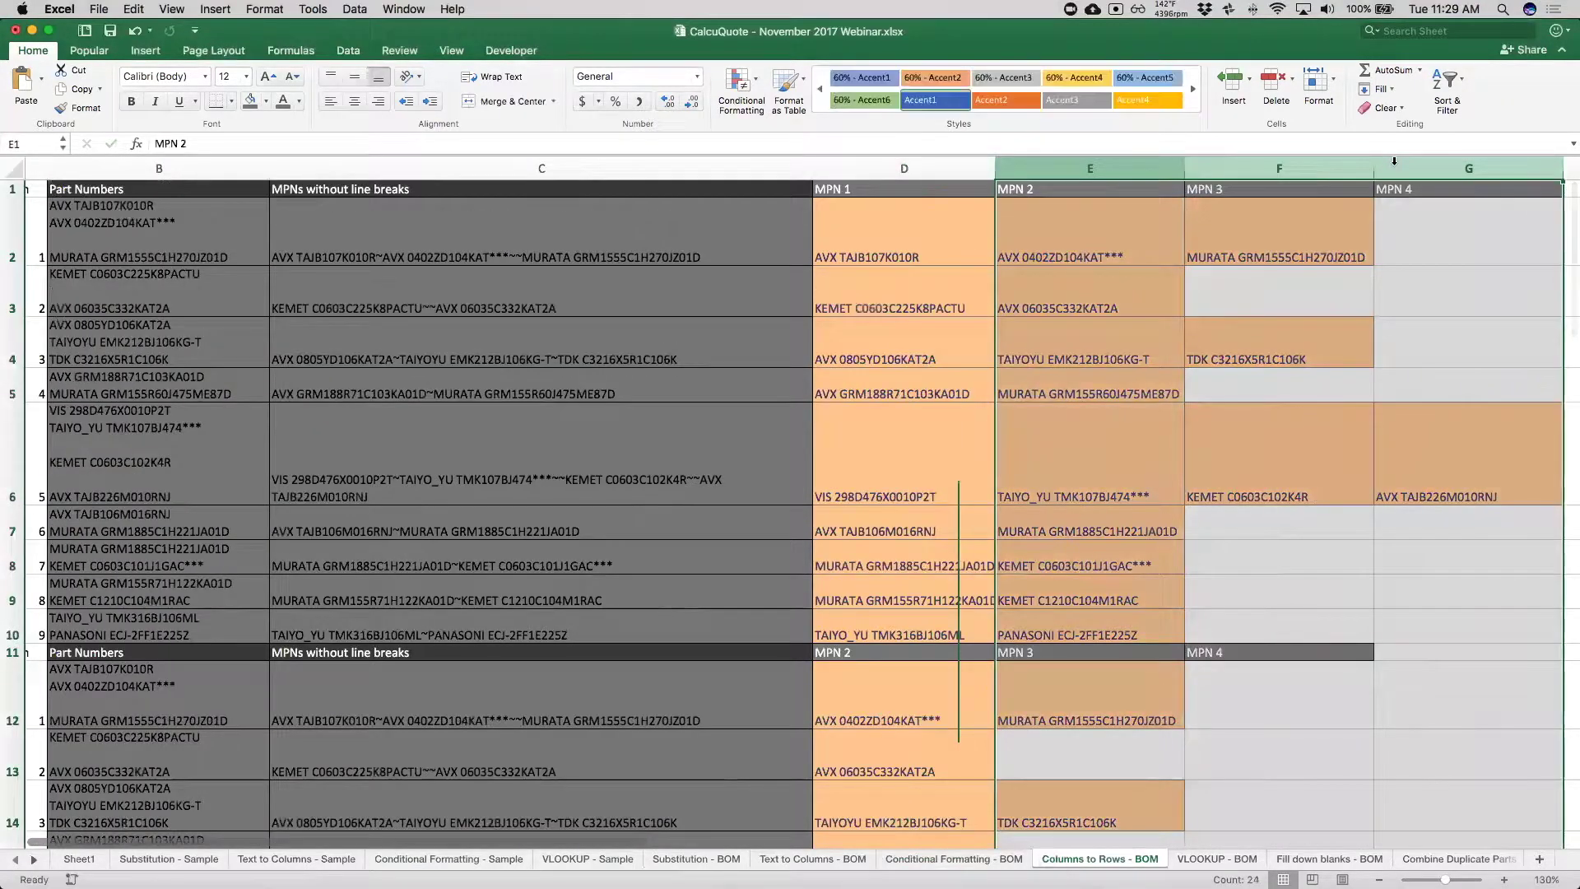
{"action": "right_click", "coordinate": [1394, 160]}
{"action": "left_click", "coordinate": [1424, 277]}
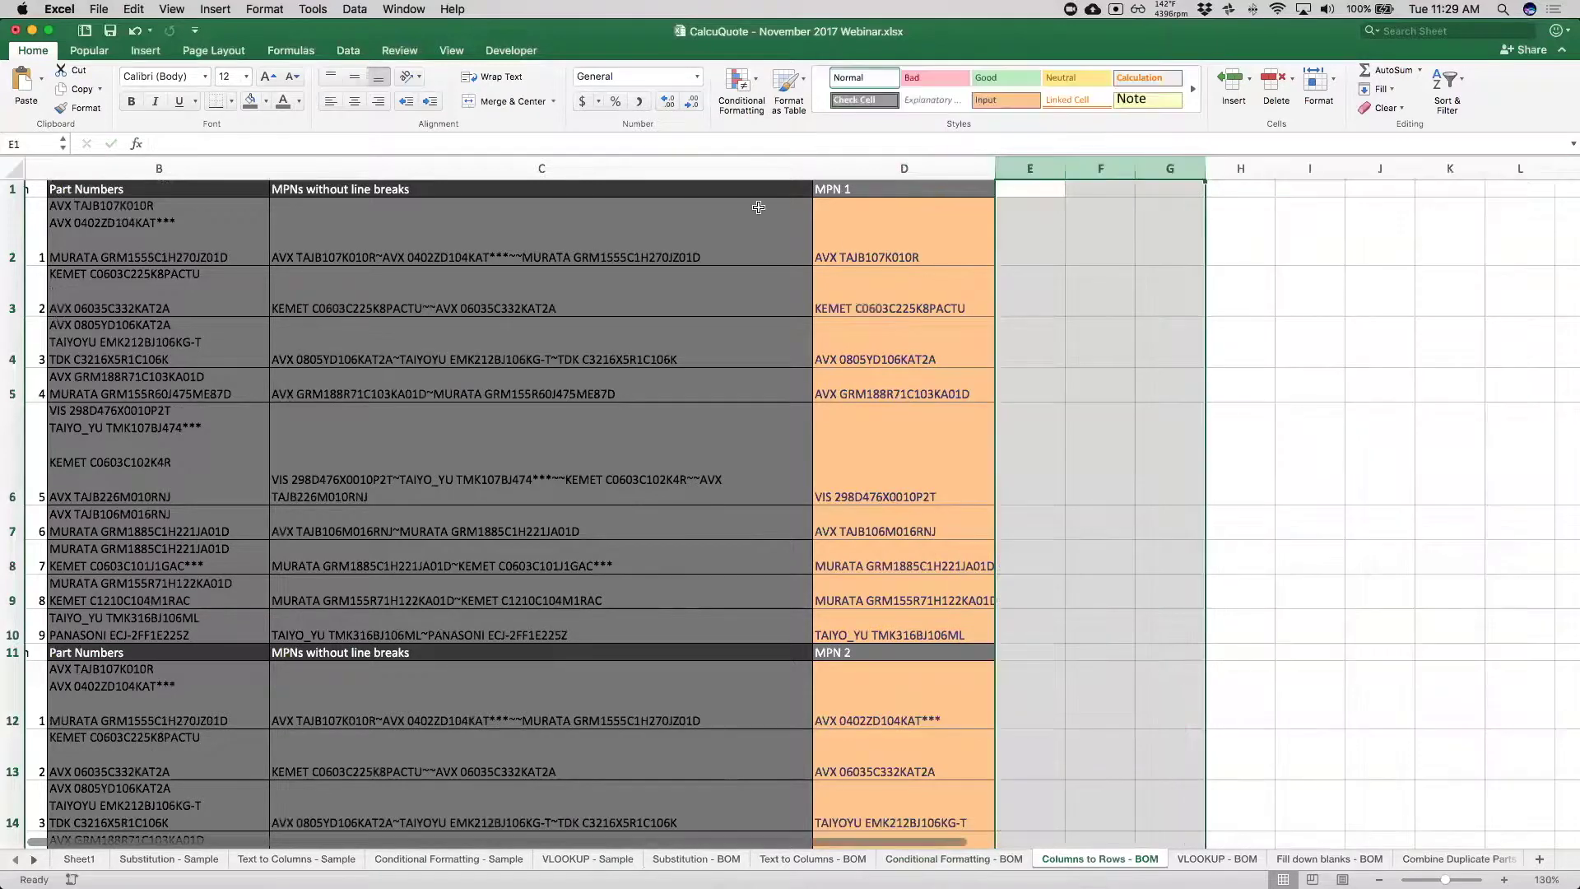
Step: Rename the D1 header to MPN and check the stacked MPN values down column D
{"action": "left_click", "coordinate": [849, 188]}
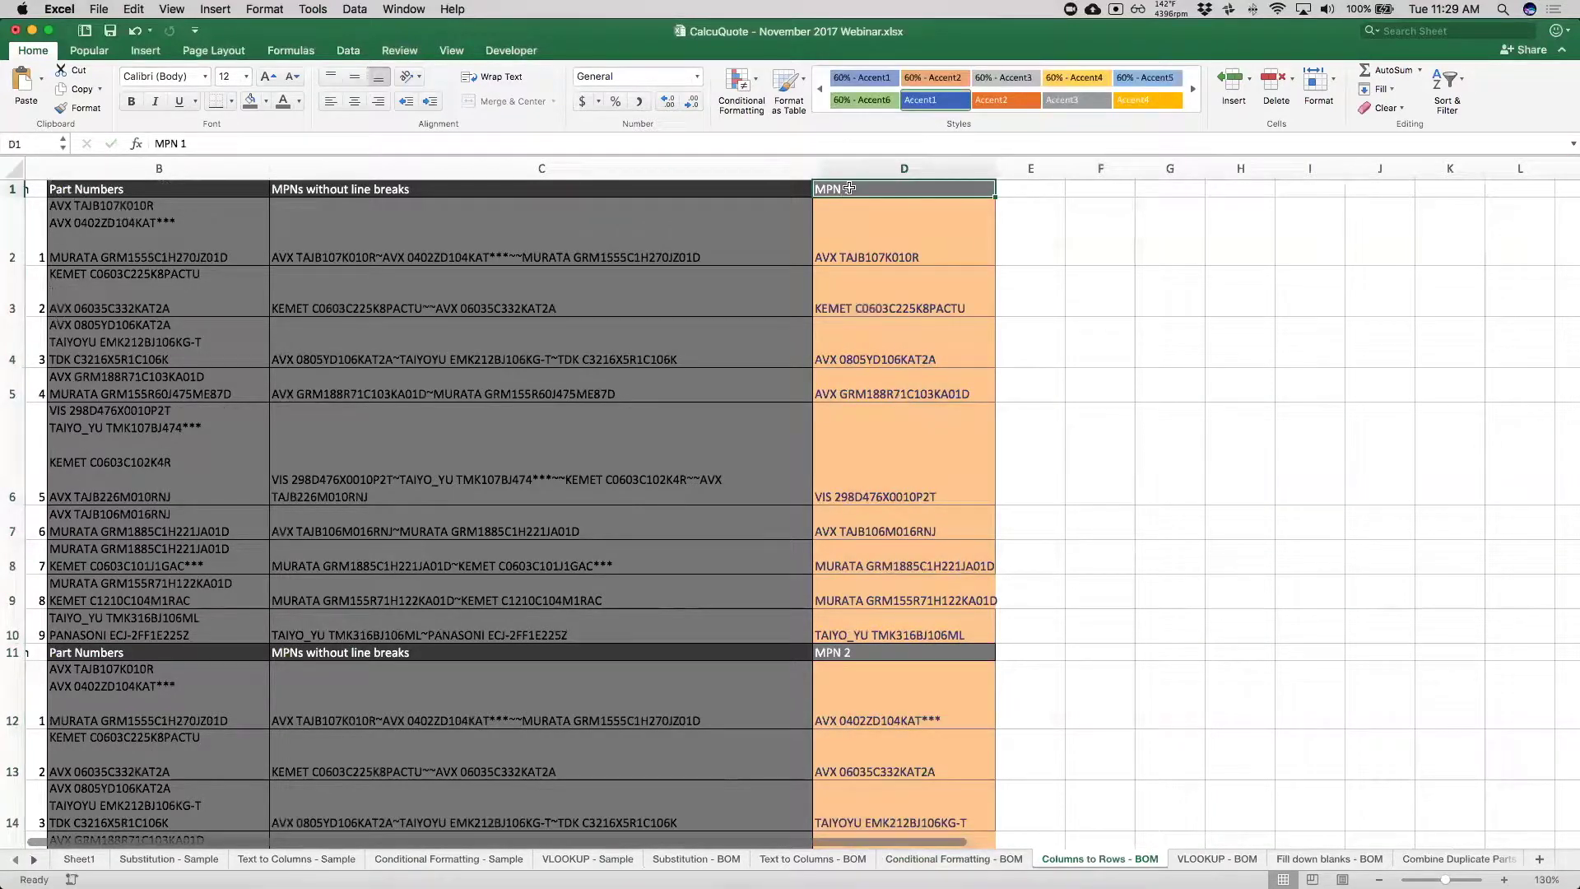
{"action": "key", "text": "alt+Down"}
{"action": "key", "text": "Escape"}
{"action": "key", "text": "Down"}
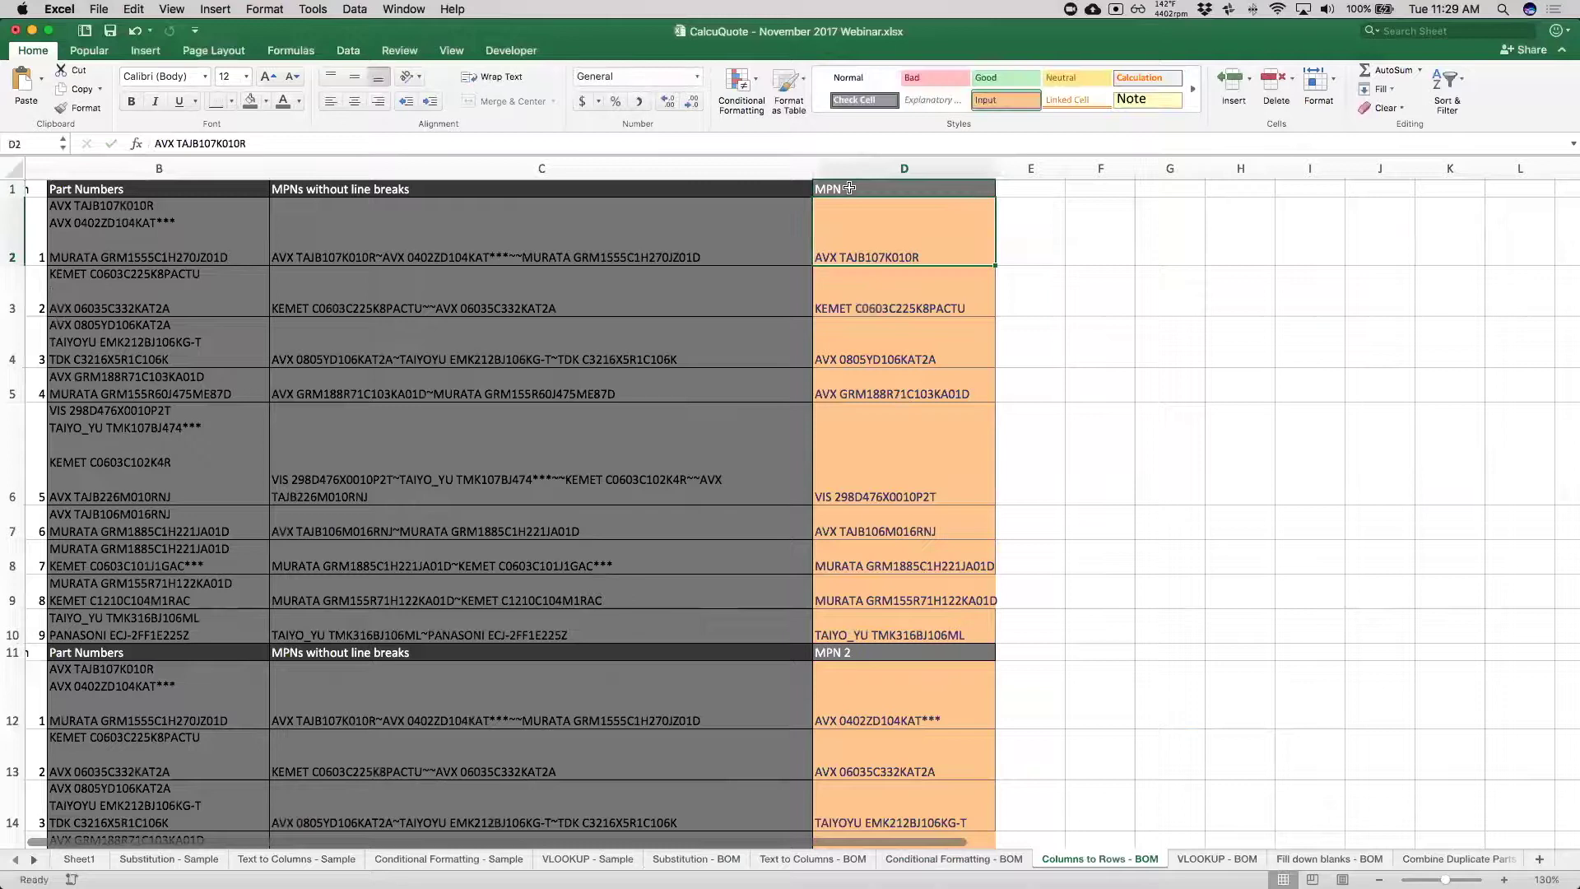
{"action": "scroll", "coordinate": [834, 446], "scroll_direction": "down", "scroll_amount": 5}
{"action": "key", "text": "Down"}
{"action": "key", "text": "Down"}
{"action": "key", "text": "Down"}
{"action": "key", "text": "Down"}
{"action": "key", "text": "Down"}
{"action": "key", "text": "Down"}
{"action": "key", "text": "Down"}
{"action": "key", "text": "Down"}
{"action": "key", "text": "Down"}
{"action": "key", "text": "Down"}
{"action": "key", "text": "Down"}
{"action": "key", "text": "Down"}
{"action": "key", "text": "Down"}
{"action": "key", "text": "Down"}
{"action": "key", "text": "Down"}
{"action": "key", "text": "Down"}
{"action": "key", "text": "Down"}
{"action": "key", "text": "Down"}
{"action": "key", "text": "Down"}
{"action": "key", "text": "Down"}
{"action": "key", "text": "Down"}
{"action": "key", "text": "Down"}
{"action": "scroll", "coordinate": [817, 689], "scroll_direction": "down", "scroll_amount": 3}
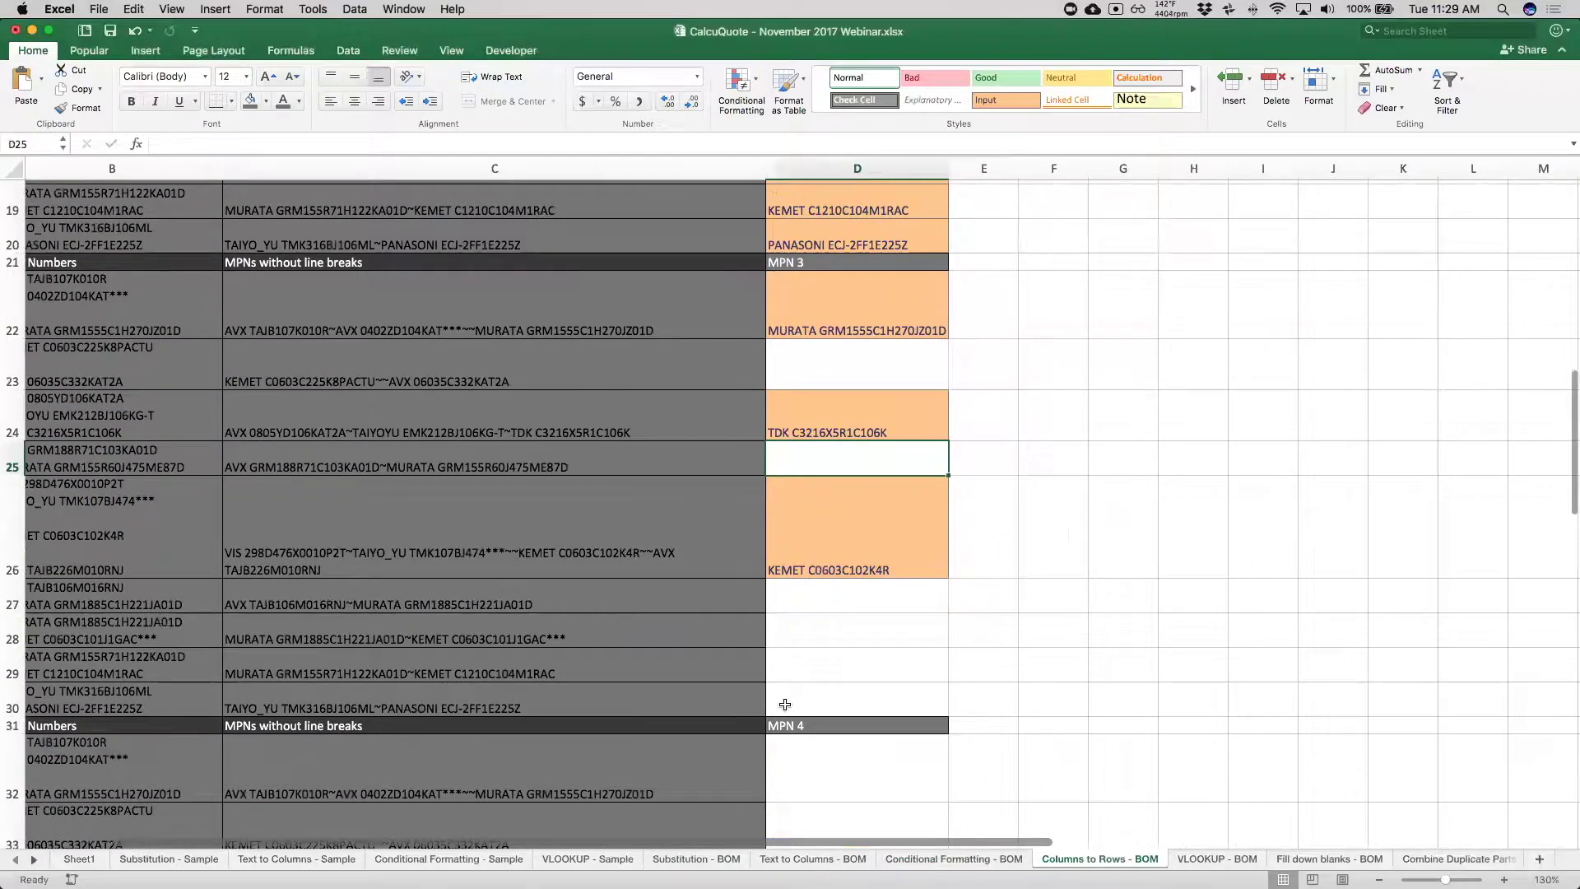
{"action": "left_click", "coordinate": [785, 705]}
Step: Select the entire table region with Cmd+A from a cell inside the data
{"action": "scroll", "coordinate": [346, 648], "scroll_direction": "up", "scroll_amount": 1}
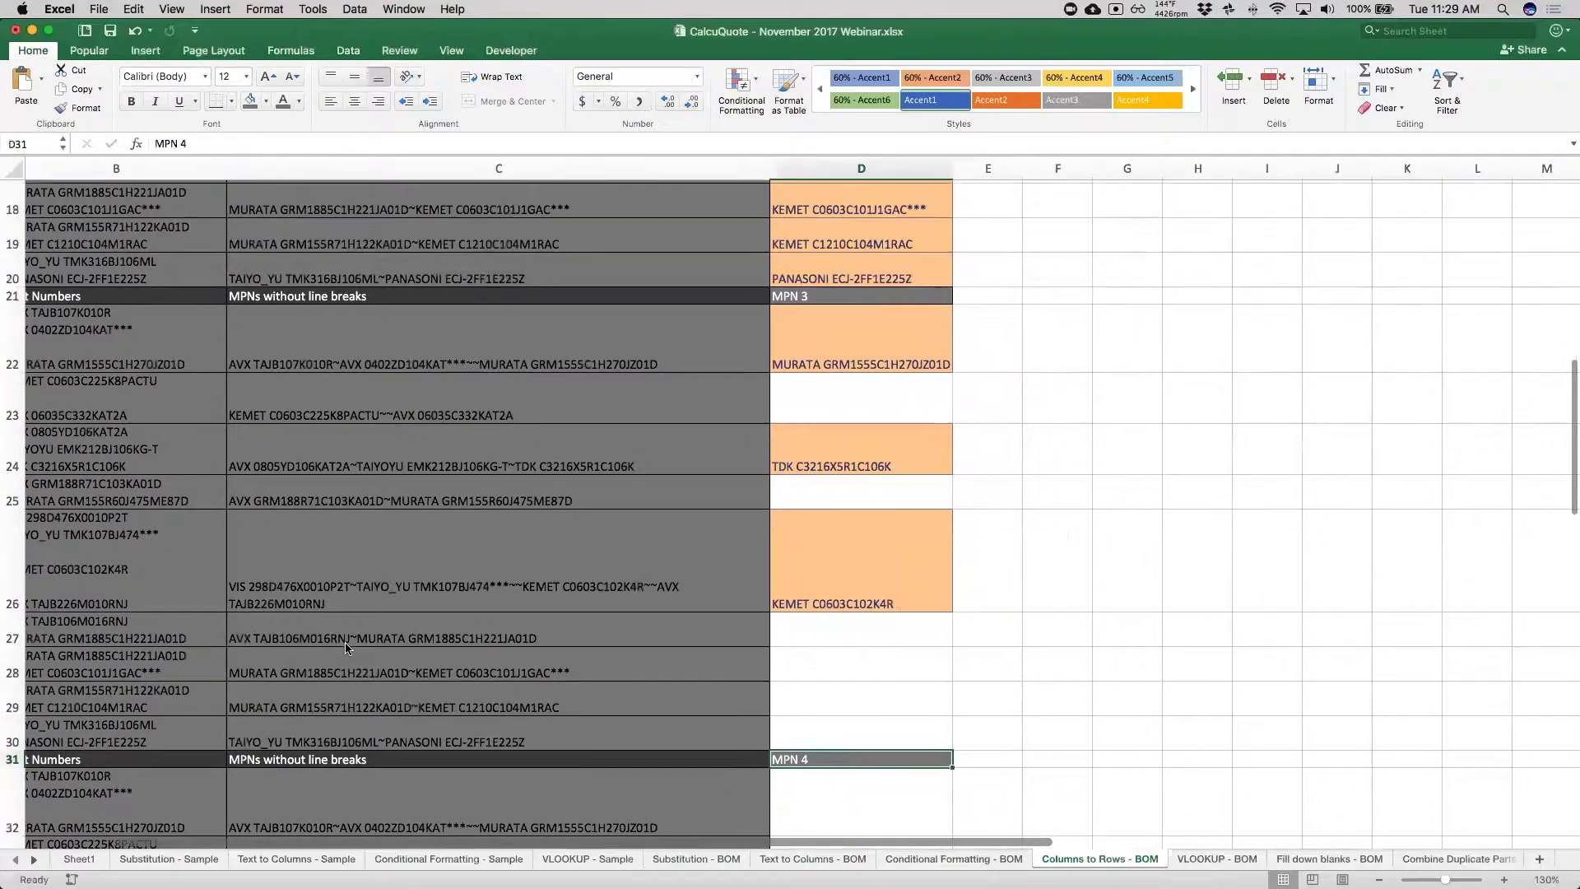
{"action": "scroll", "coordinate": [346, 647], "scroll_direction": "up", "scroll_amount": 10}
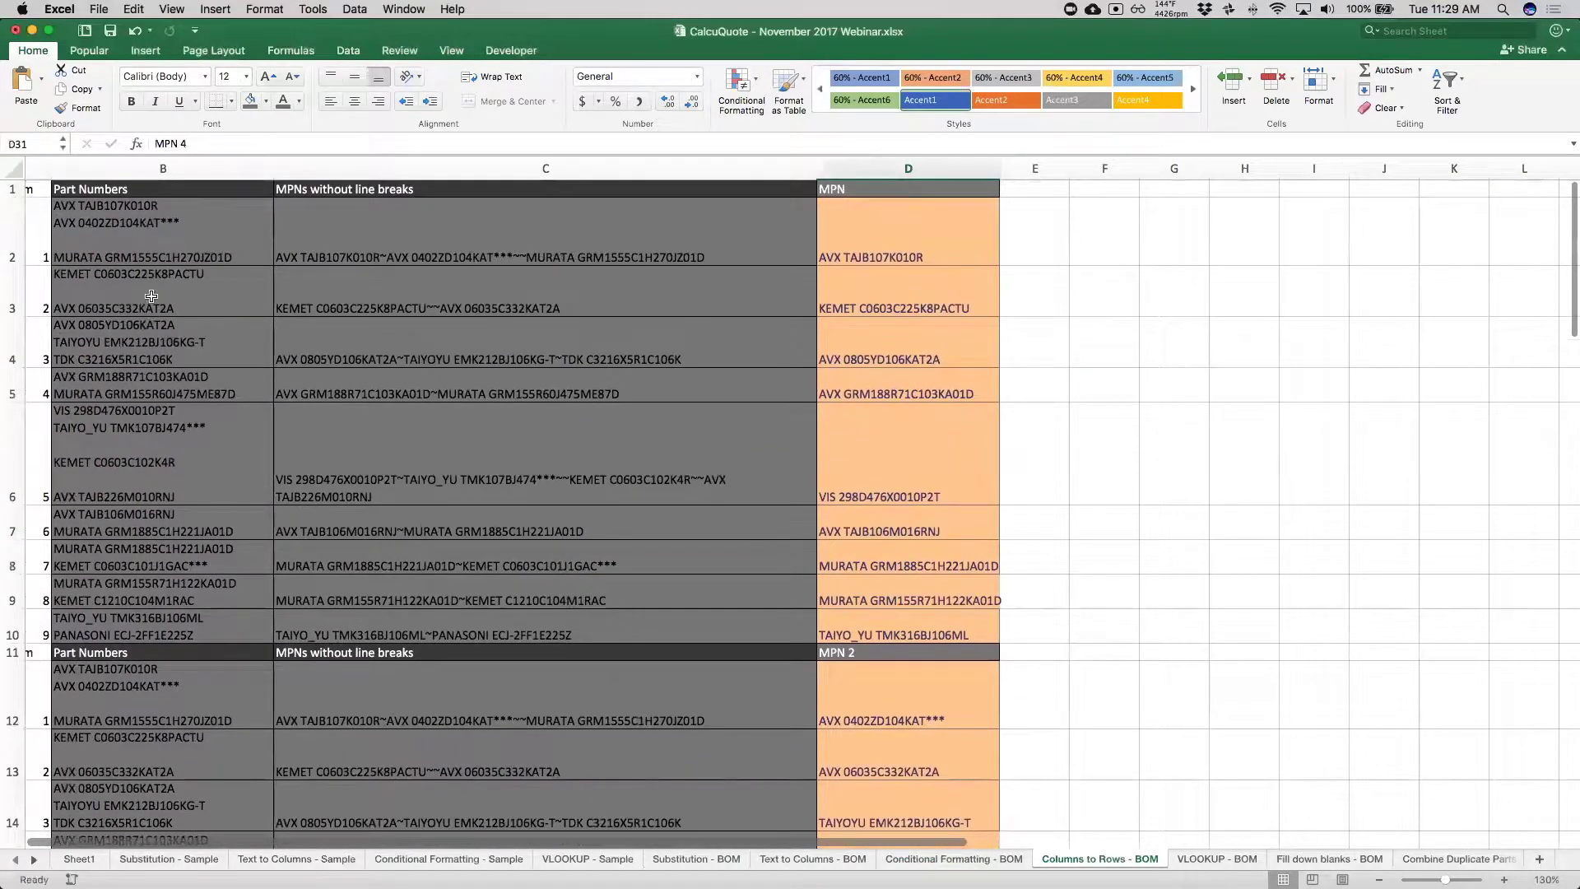
{"action": "left_click", "coordinate": [151, 296]}
{"action": "scroll", "coordinate": [115, 255], "scroll_direction": "left", "scroll_amount": 2}
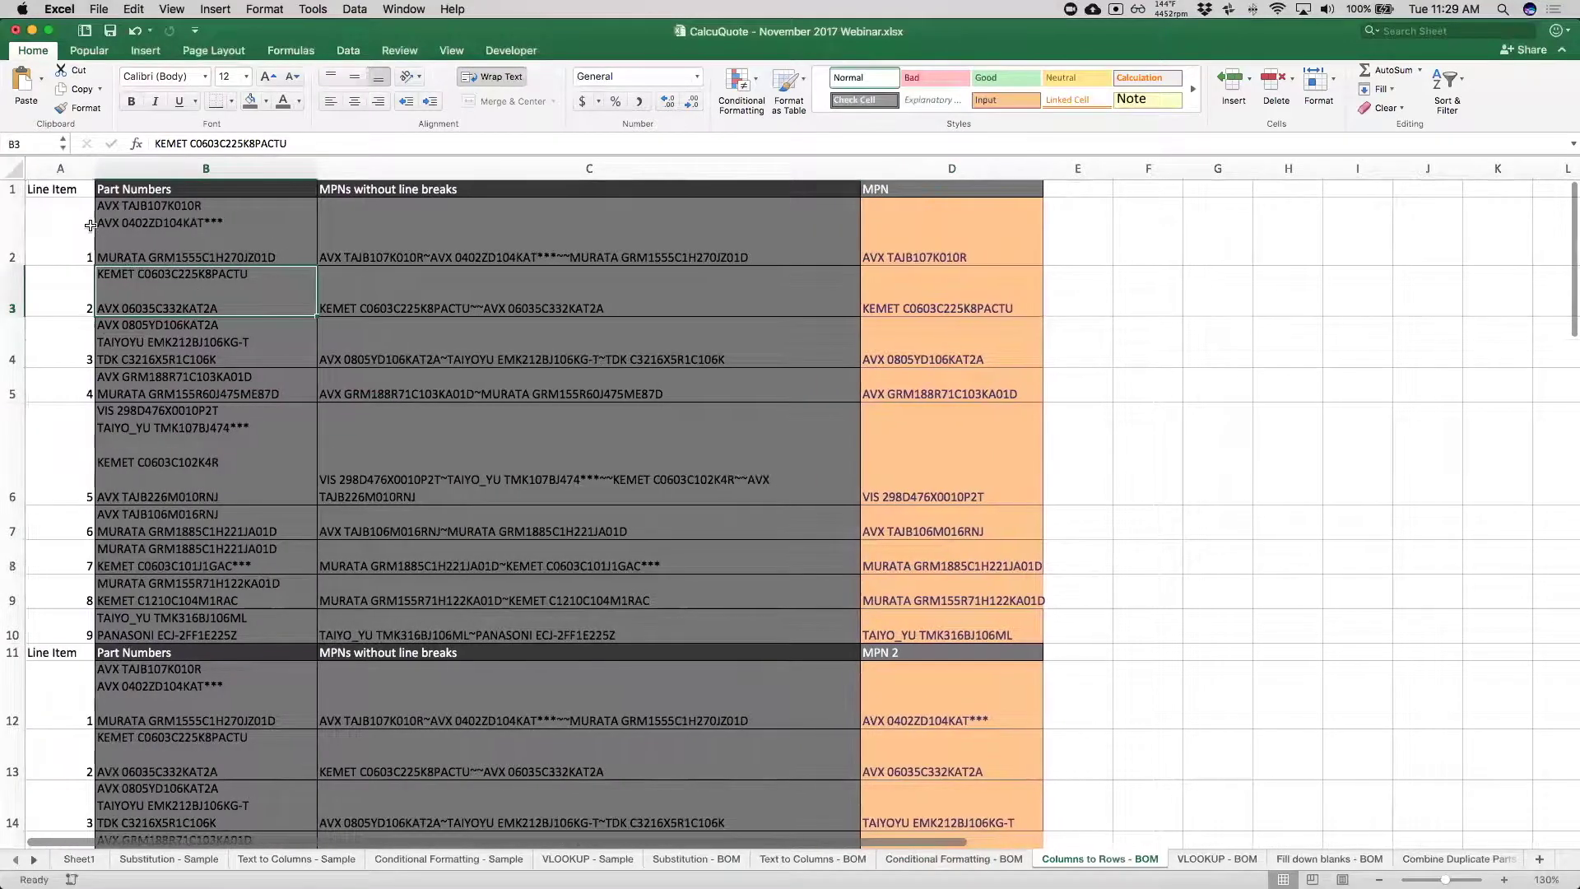
{"action": "key", "text": "super+a"}
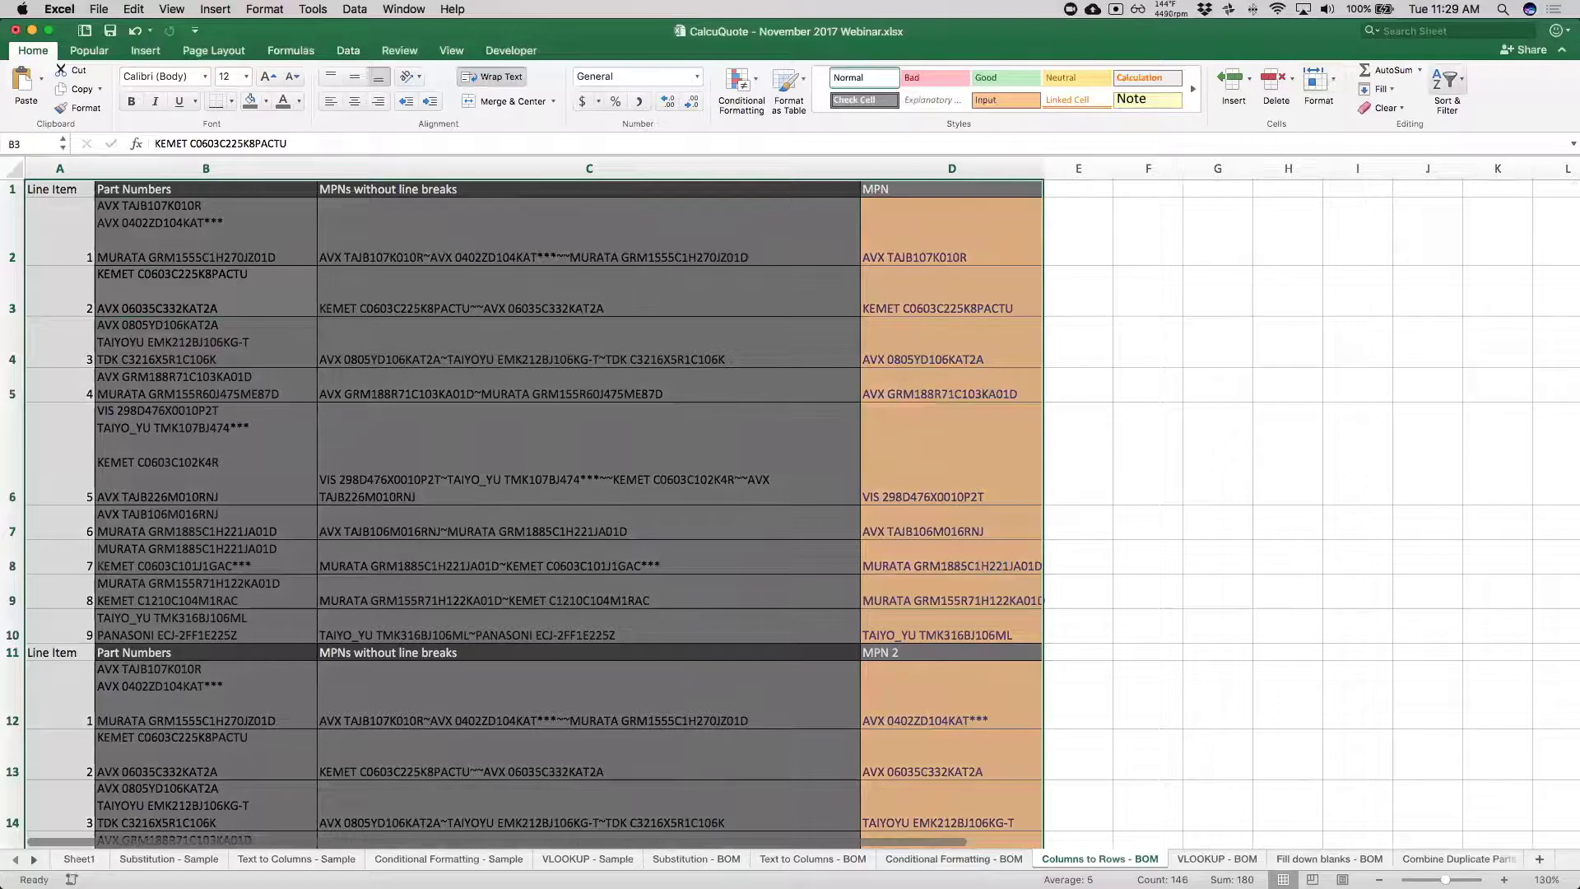
Step: Add filter arrows to the Line Item, Part Numbers and MPN headers via Sort & Filter
{"action": "left_click", "coordinate": [1449, 79]}
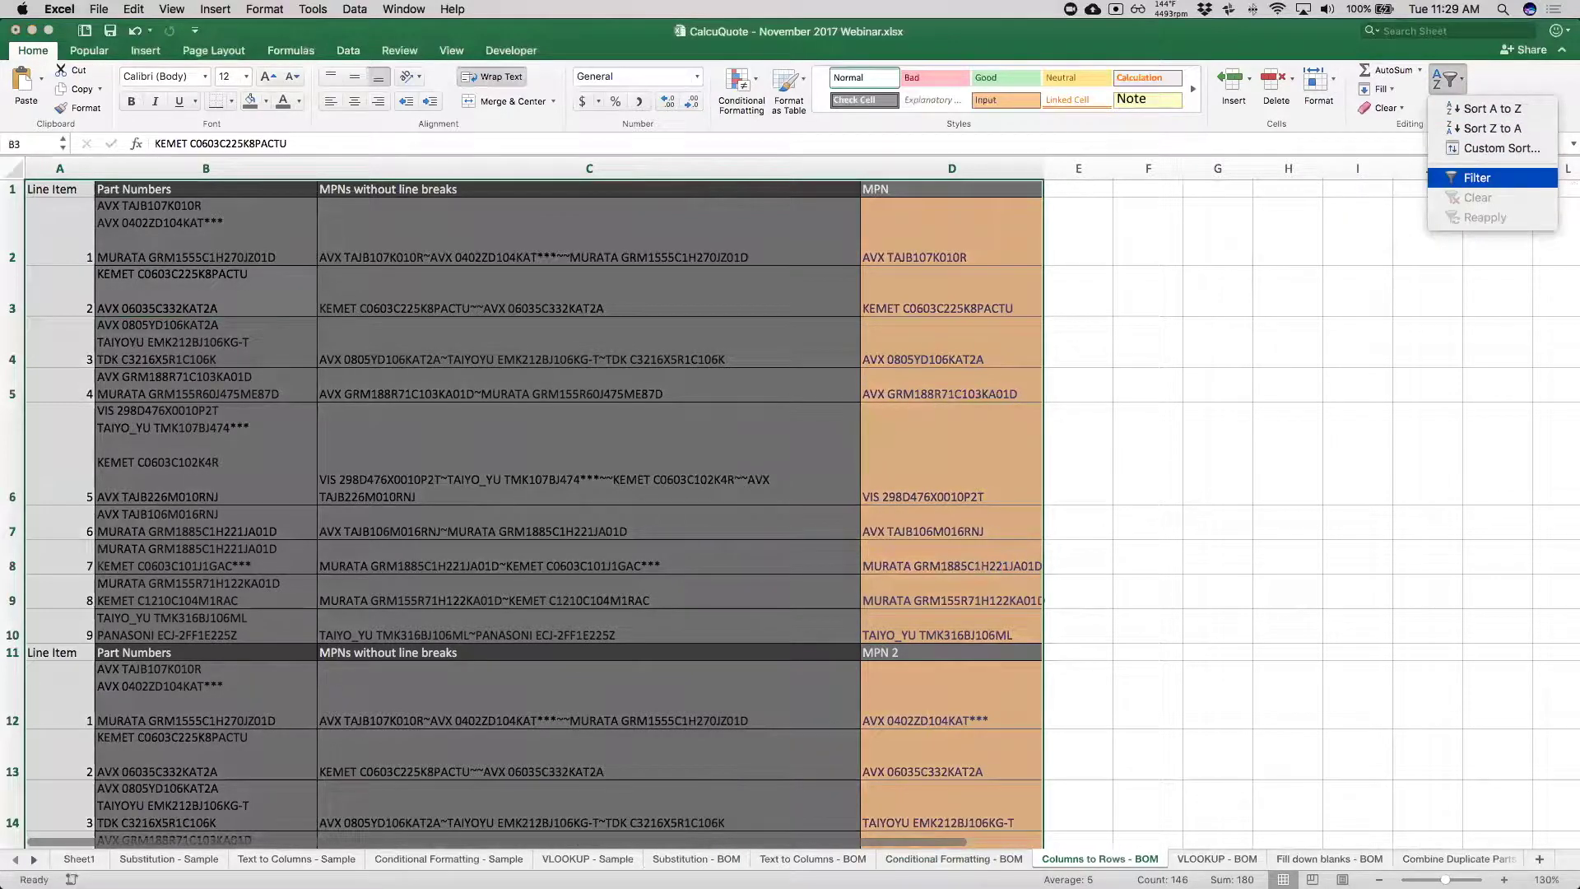
{"action": "left_click", "coordinate": [1477, 178]}
{"action": "left_click", "coordinate": [950, 276]}
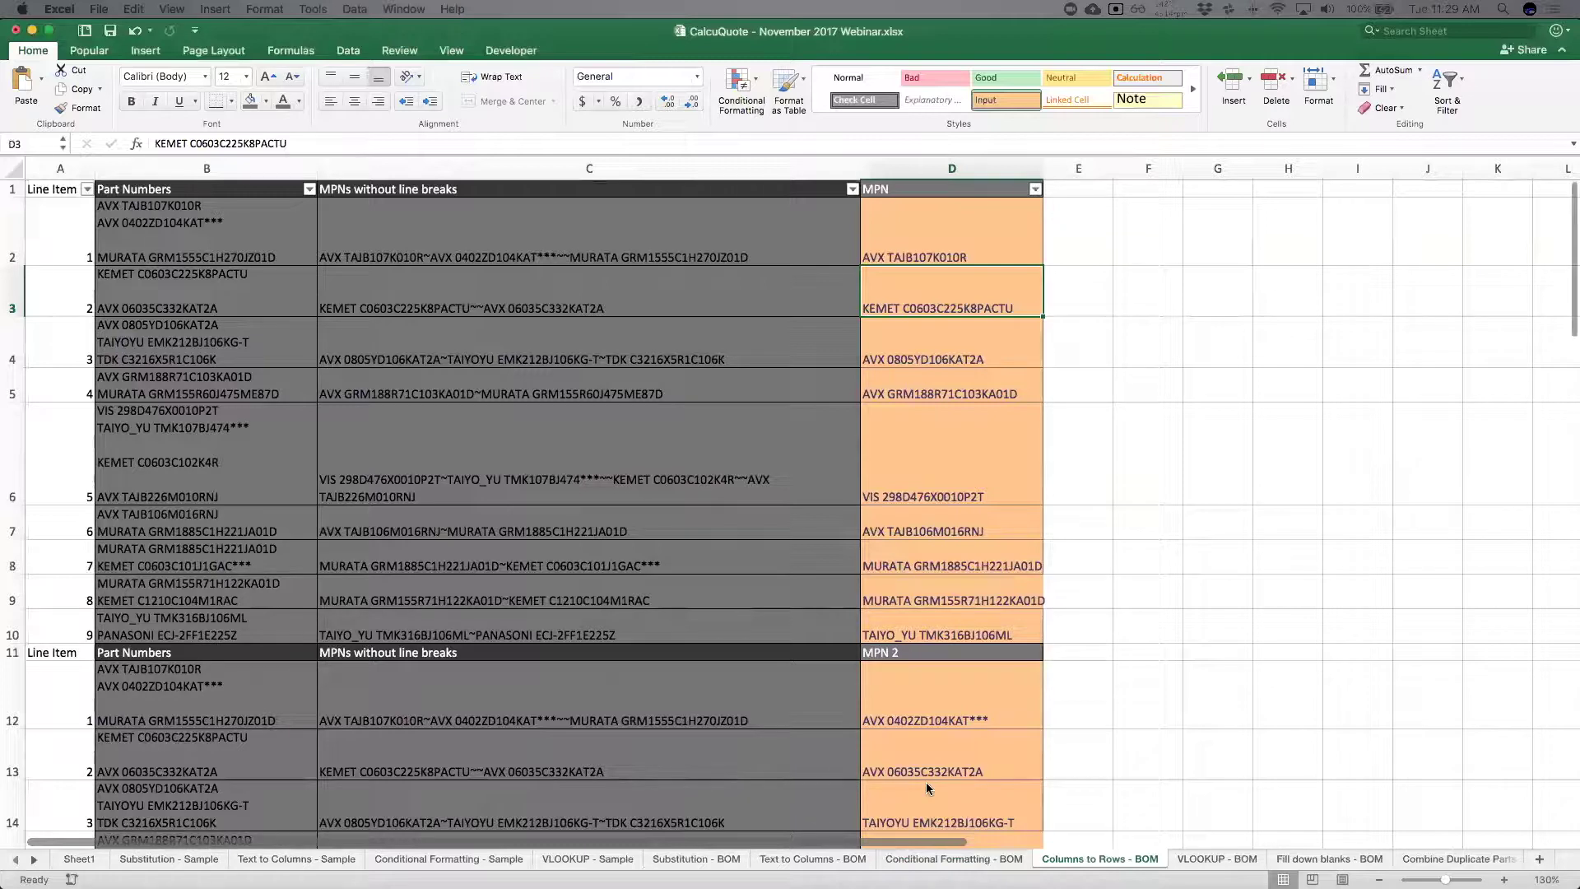
{"action": "left_click", "coordinate": [817, 556]}
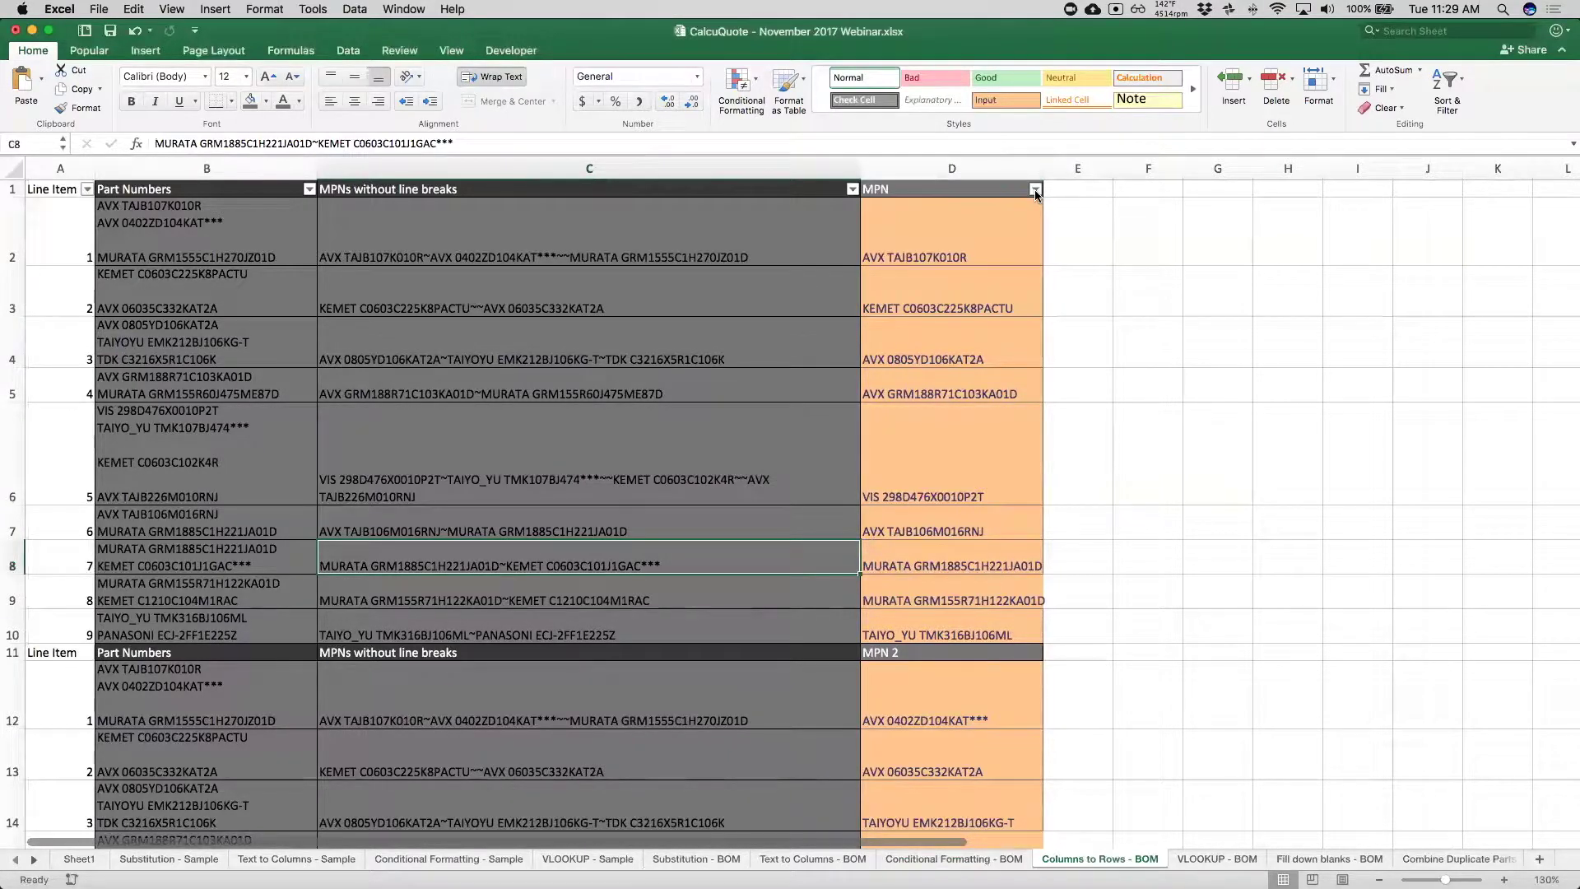
{"action": "scroll", "coordinate": [967, 249], "scroll_direction": "down", "scroll_amount": 1}
{"action": "scroll", "coordinate": [966, 243], "scroll_direction": "up", "scroll_amount": 1}
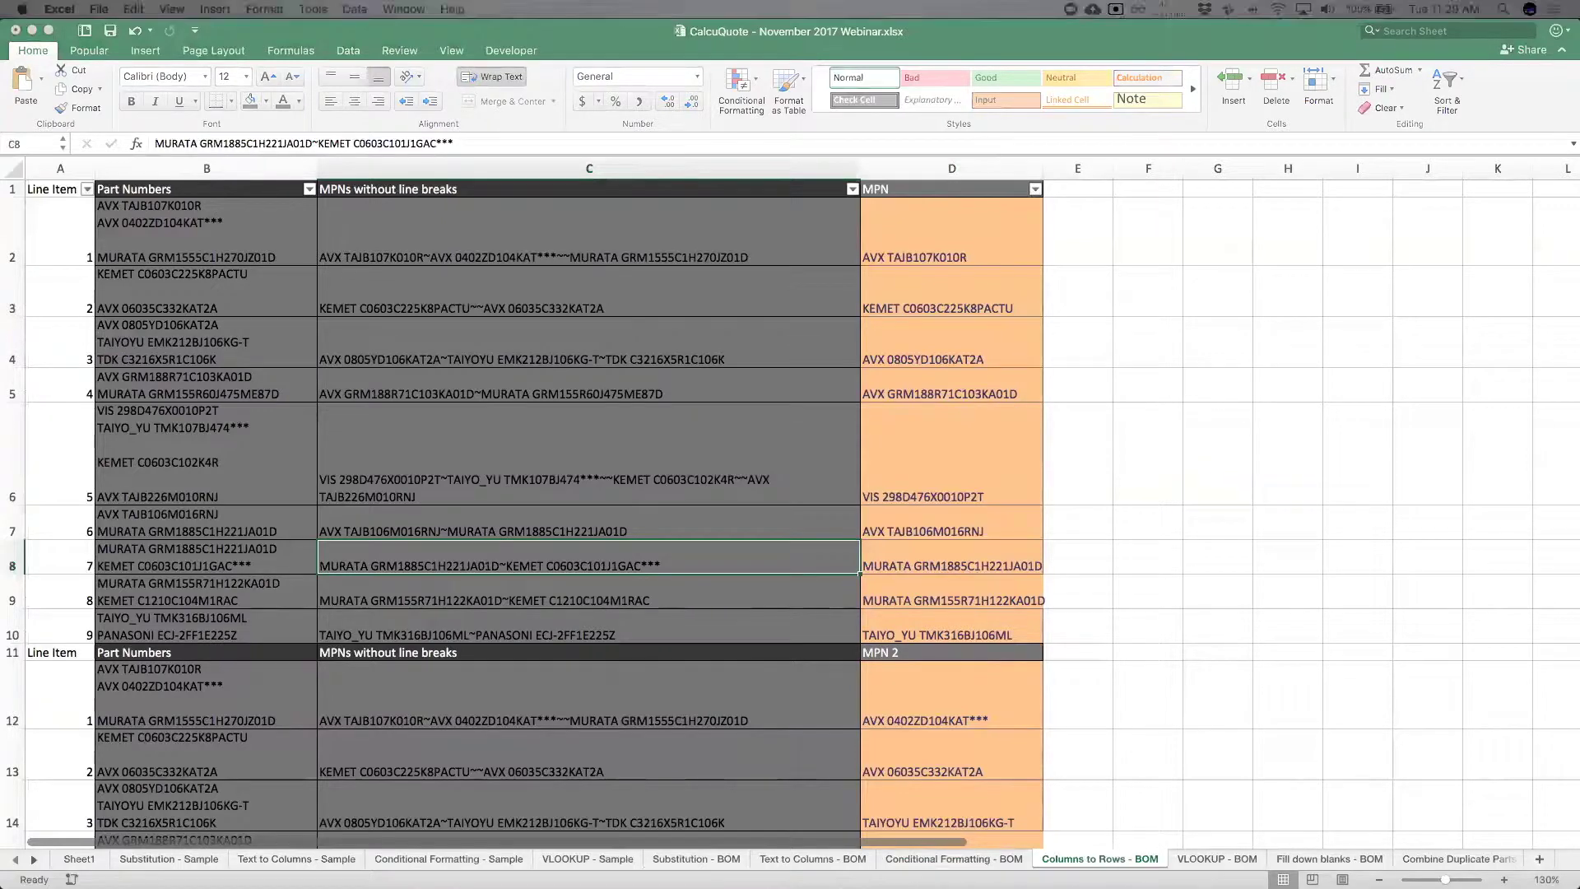
{"action": "key", "text": "ctrl+Right"}
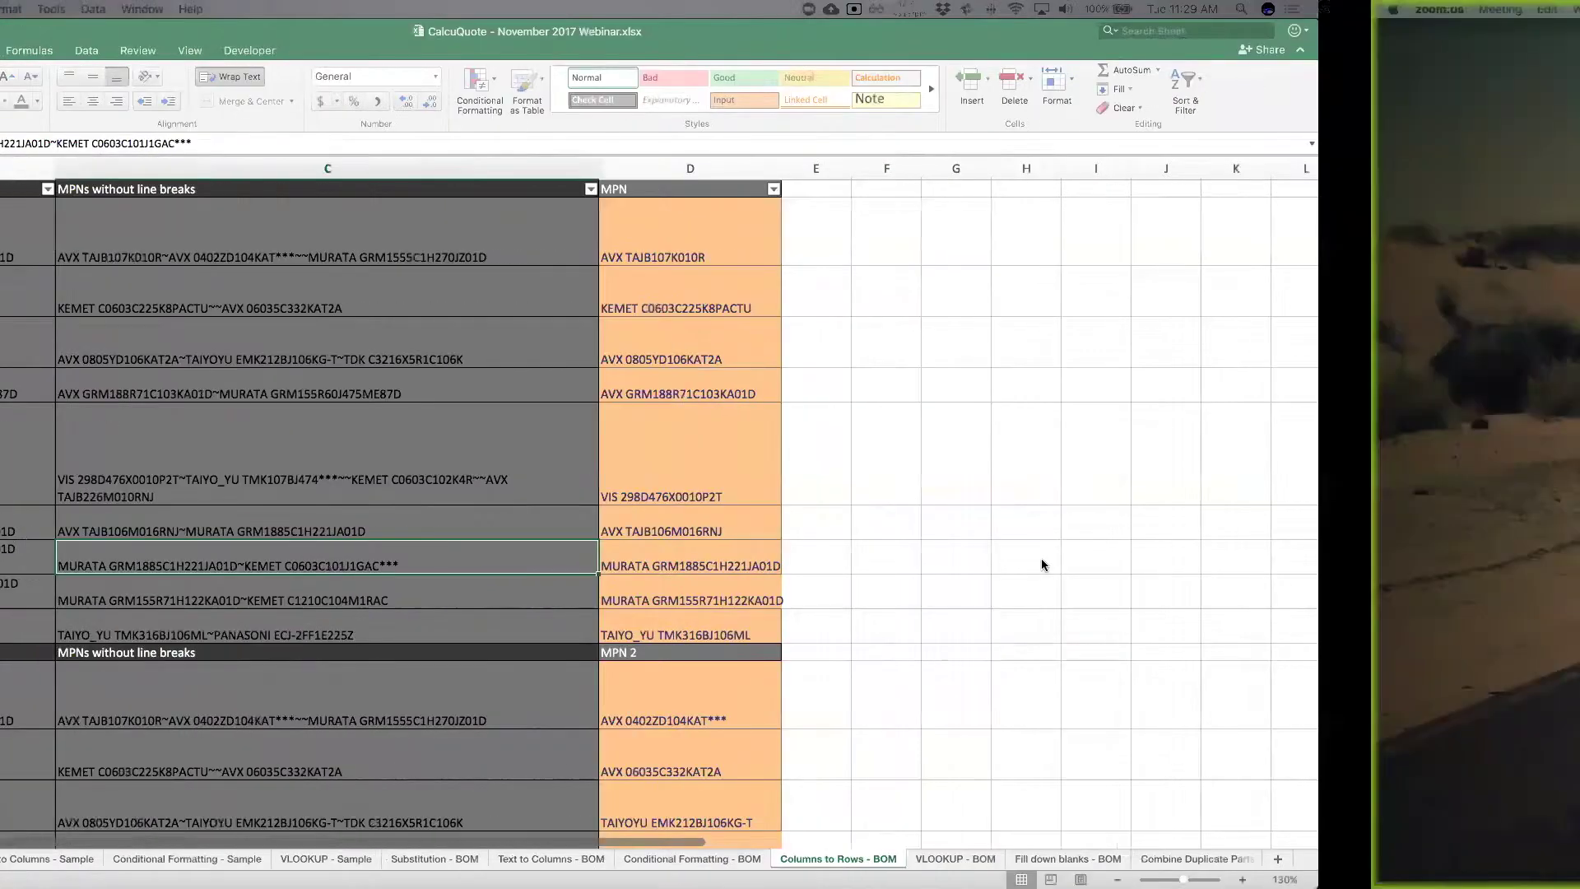
{"action": "key", "text": "ctrl+Left"}
{"action": "left_click", "coordinate": [757, 461]}
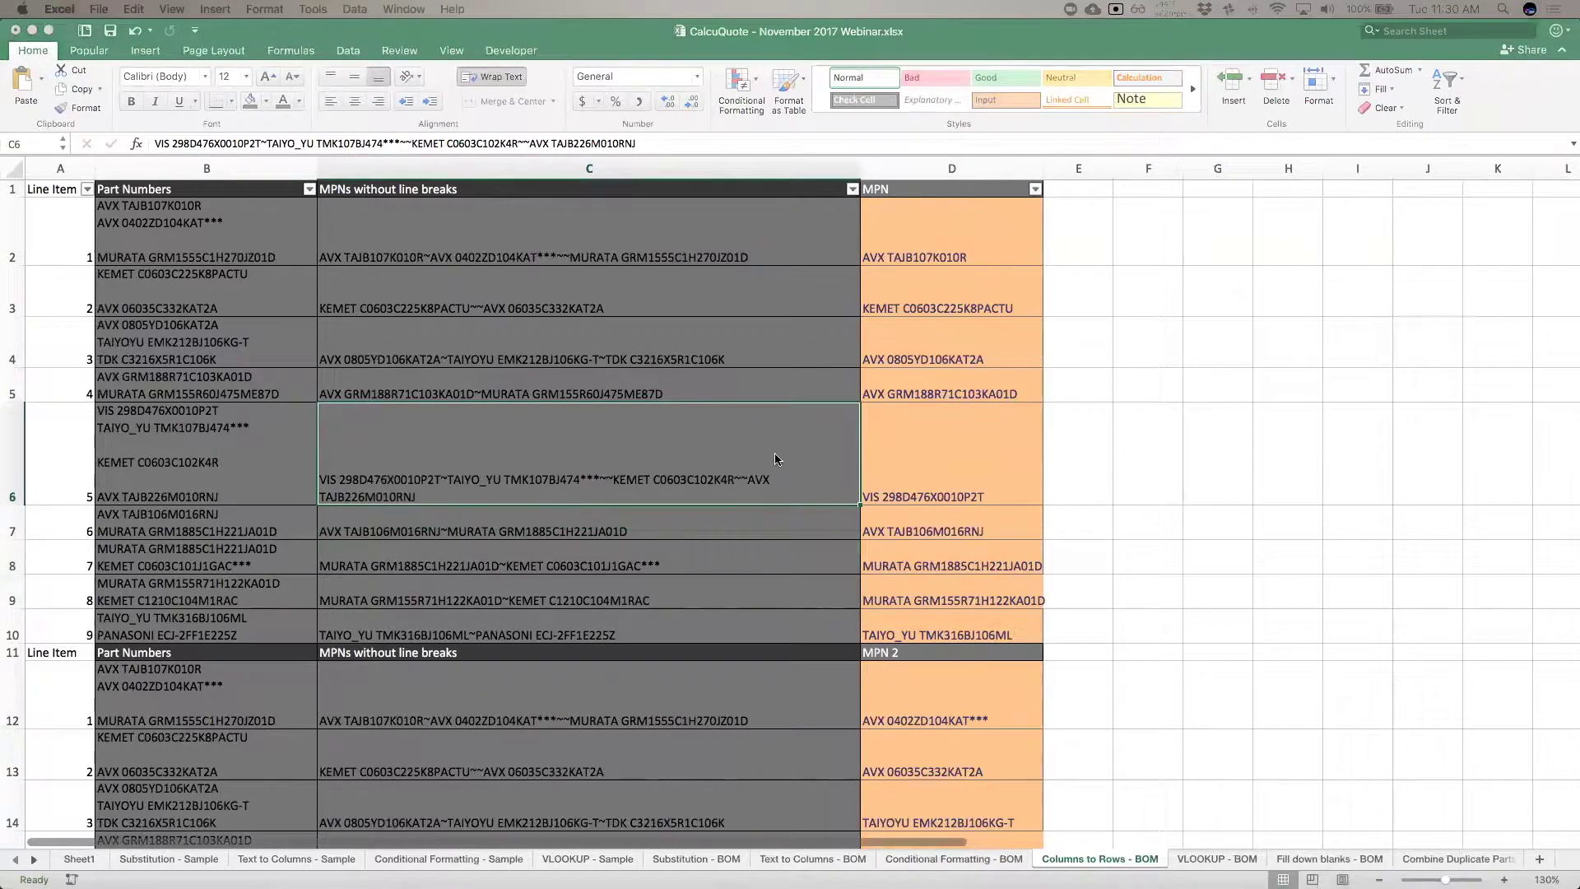
{"action": "key", "text": "Right"}
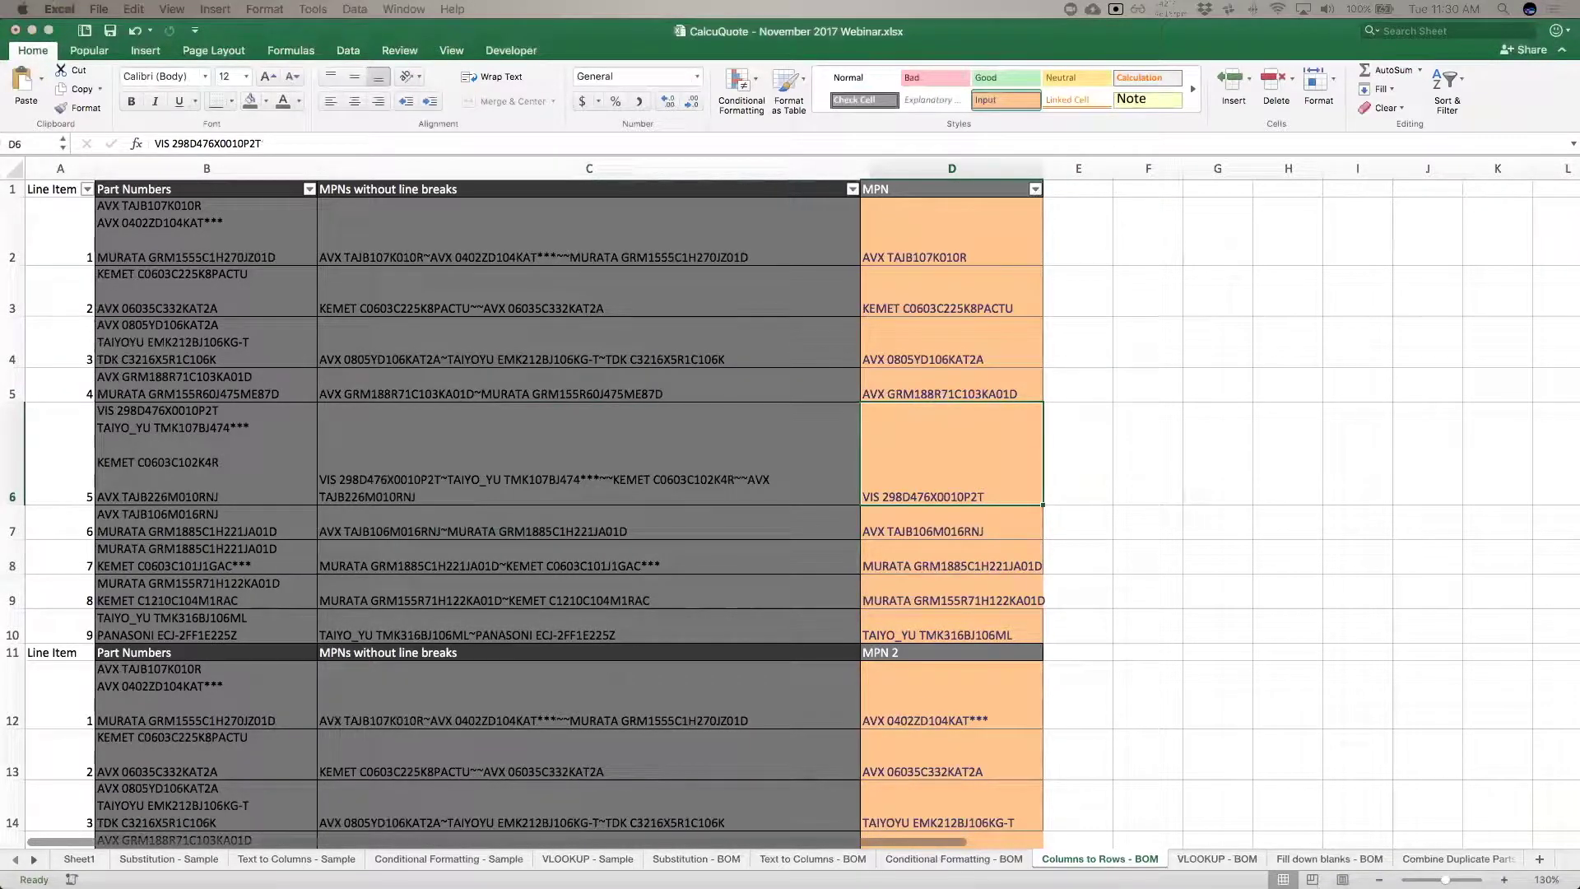
Step: Filter MPN to show only (Blanks), MPN 2, MPN 3 and MPN 4, and select rows 11–40
{"action": "left_click_drag", "start_coordinate": [507, 671], "coordinate": [749, 176]}
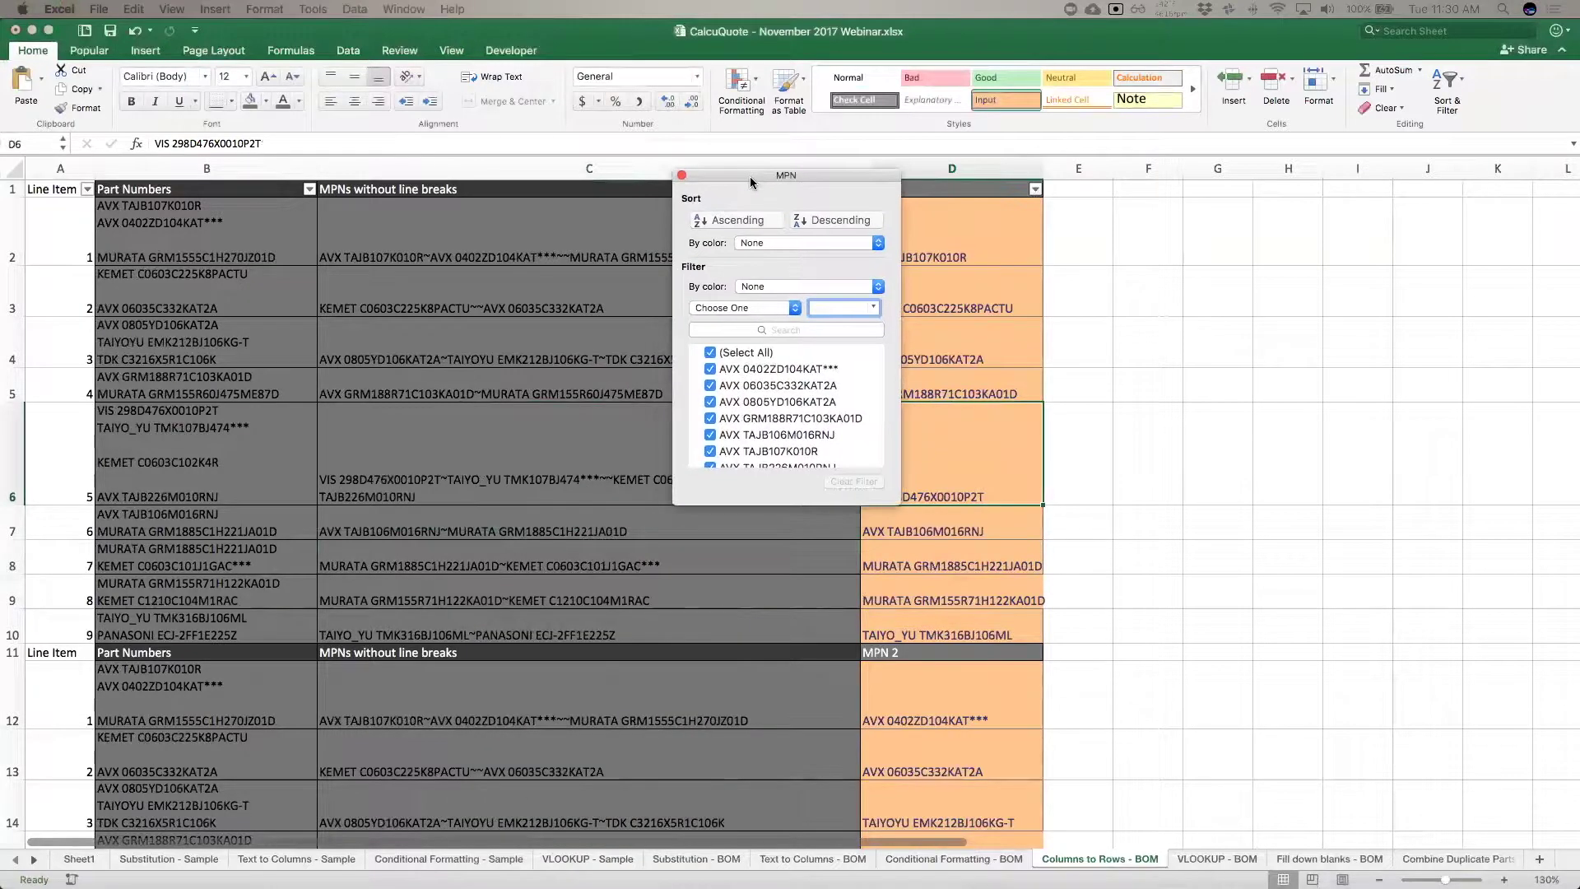
{"action": "left_click_drag", "start_coordinate": [807, 175], "coordinate": [921, 246]}
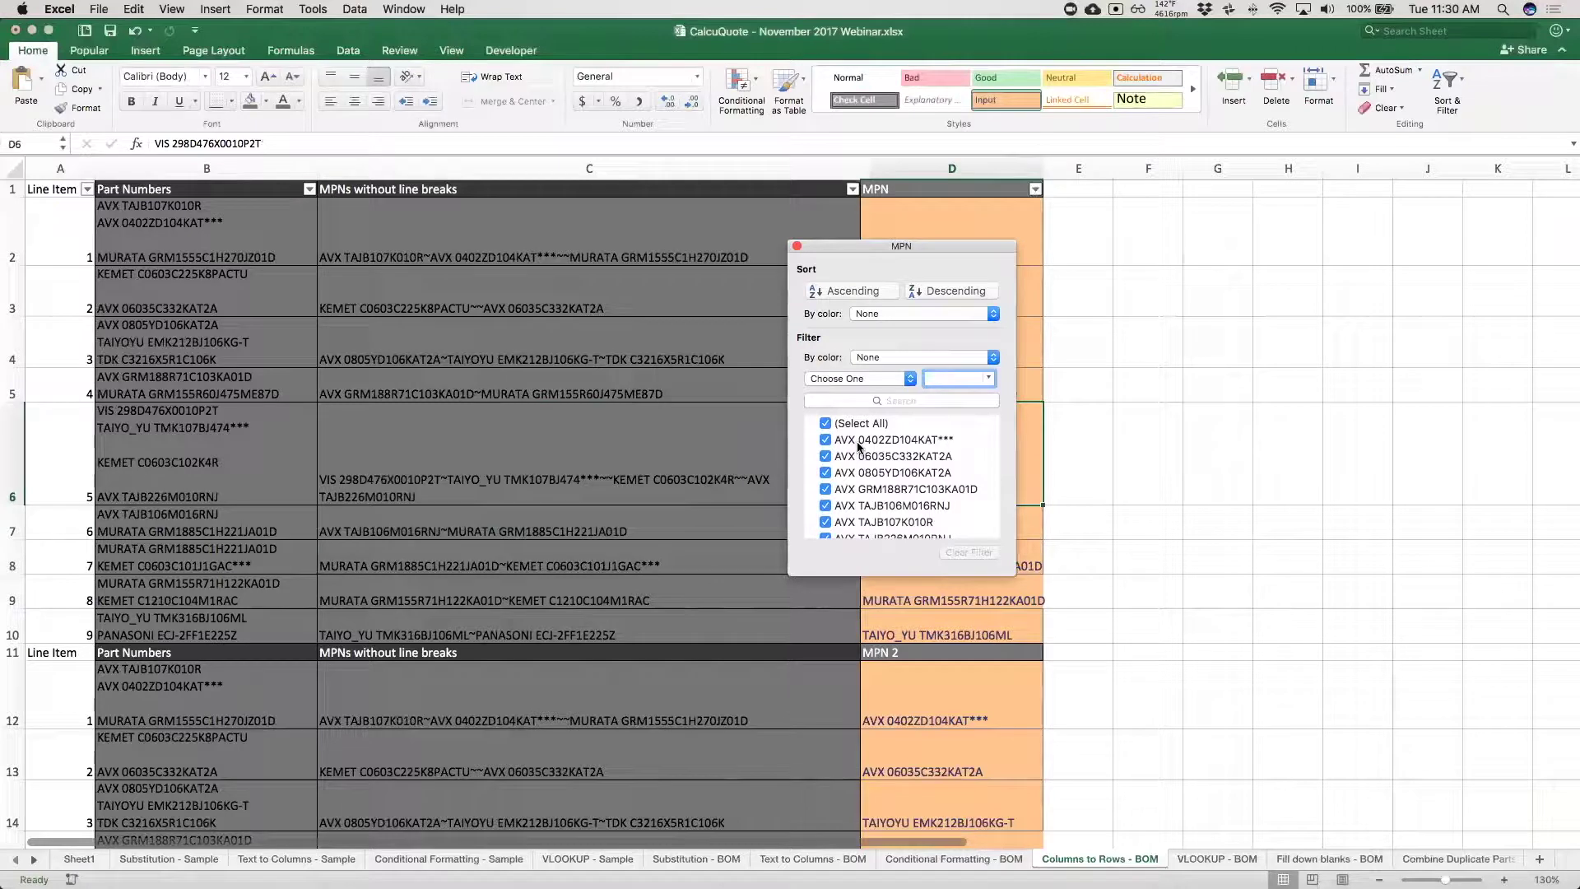
{"action": "left_click", "coordinate": [824, 424]}
{"action": "scroll", "coordinate": [829, 527], "scroll_direction": "down", "scroll_amount": 5}
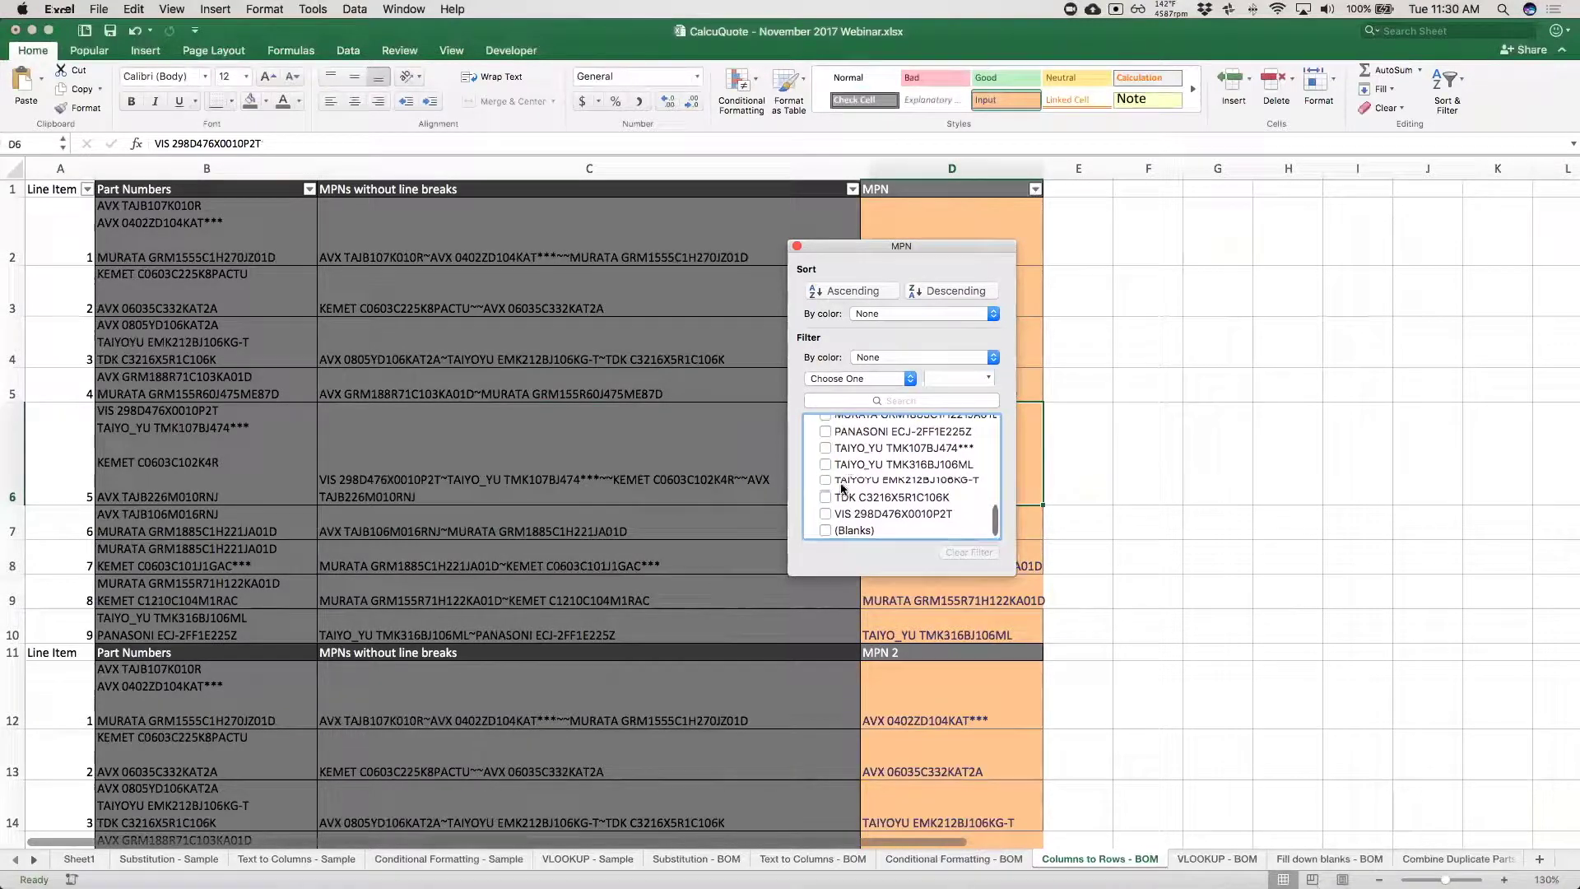
{"action": "left_click", "coordinate": [828, 527]}
{"action": "scroll", "coordinate": [829, 526], "scroll_direction": "up", "scroll_amount": 5}
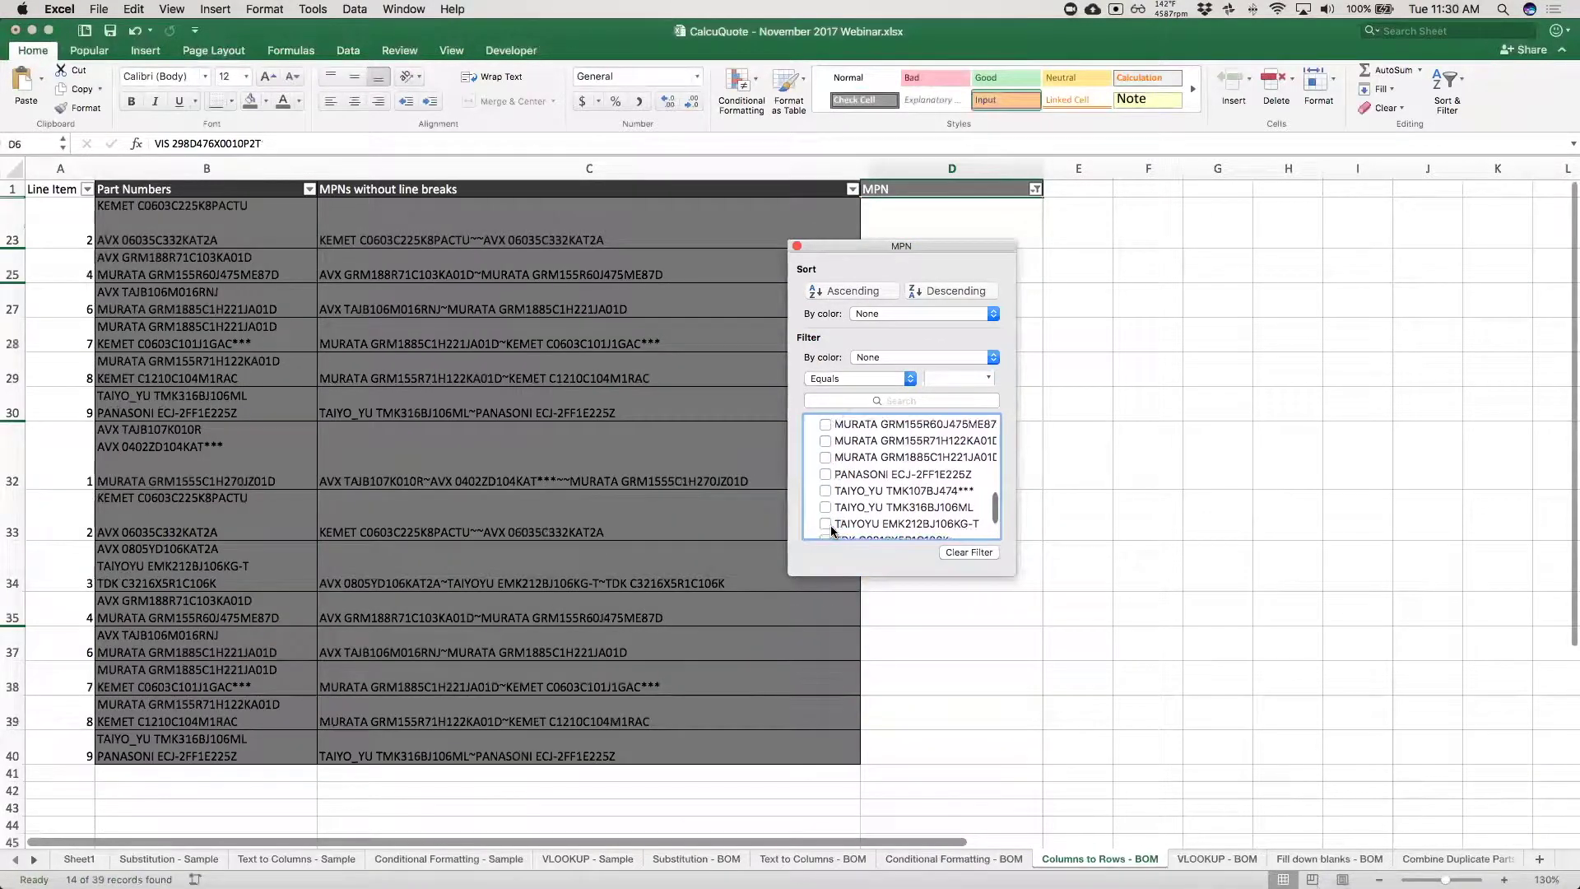
{"action": "scroll", "coordinate": [831, 530], "scroll_direction": "up", "scroll_amount": 1}
{"action": "left_click", "coordinate": [825, 469]}
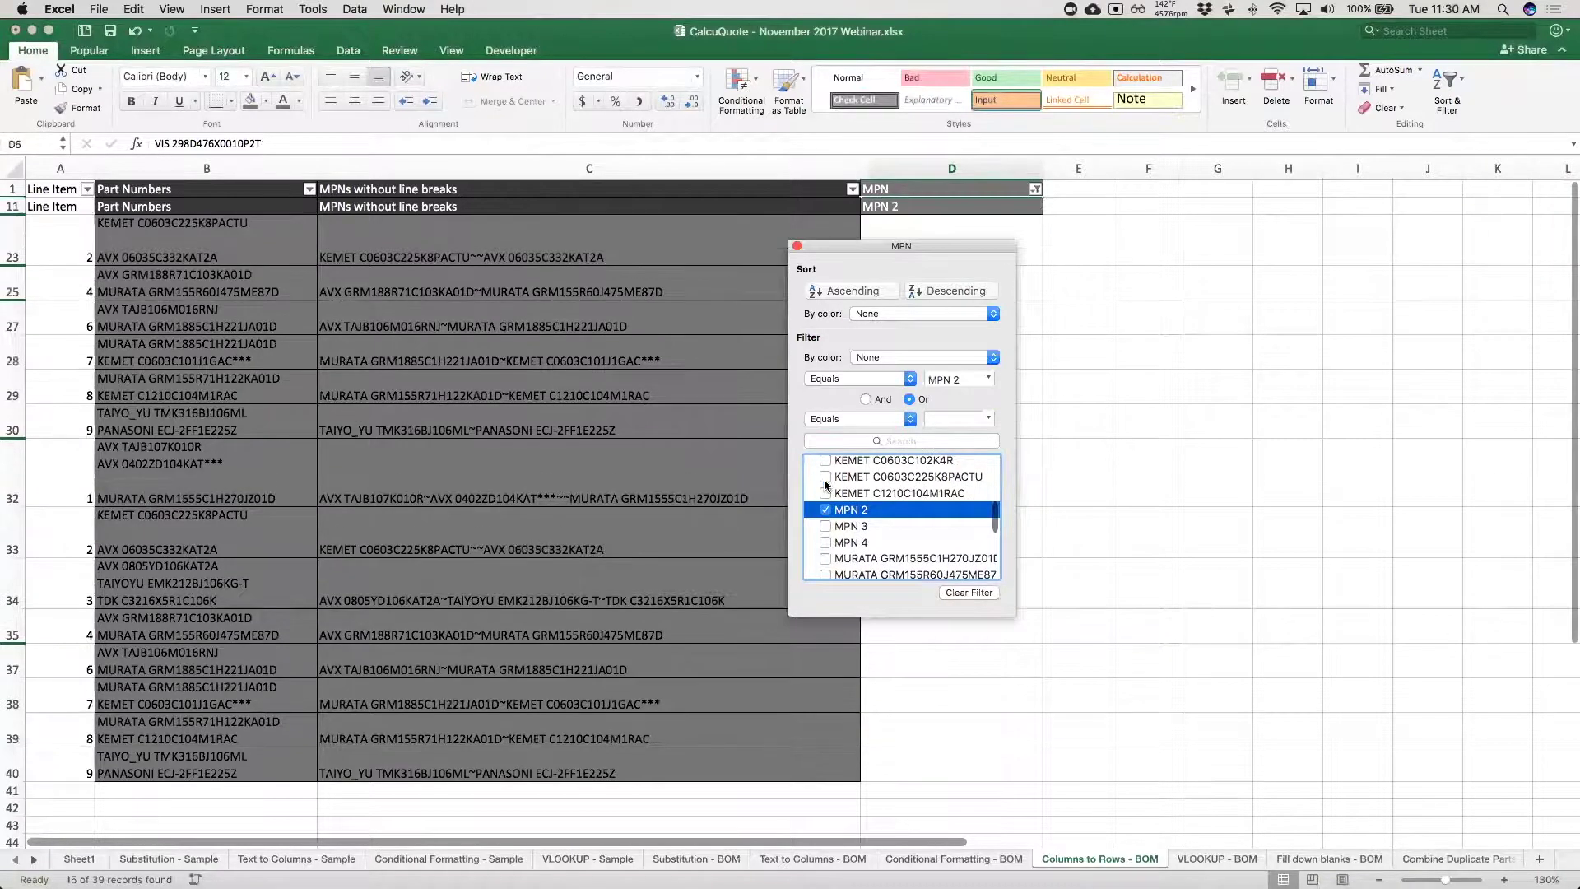
{"action": "left_click", "coordinate": [825, 527]}
{"action": "left_click", "coordinate": [825, 503]}
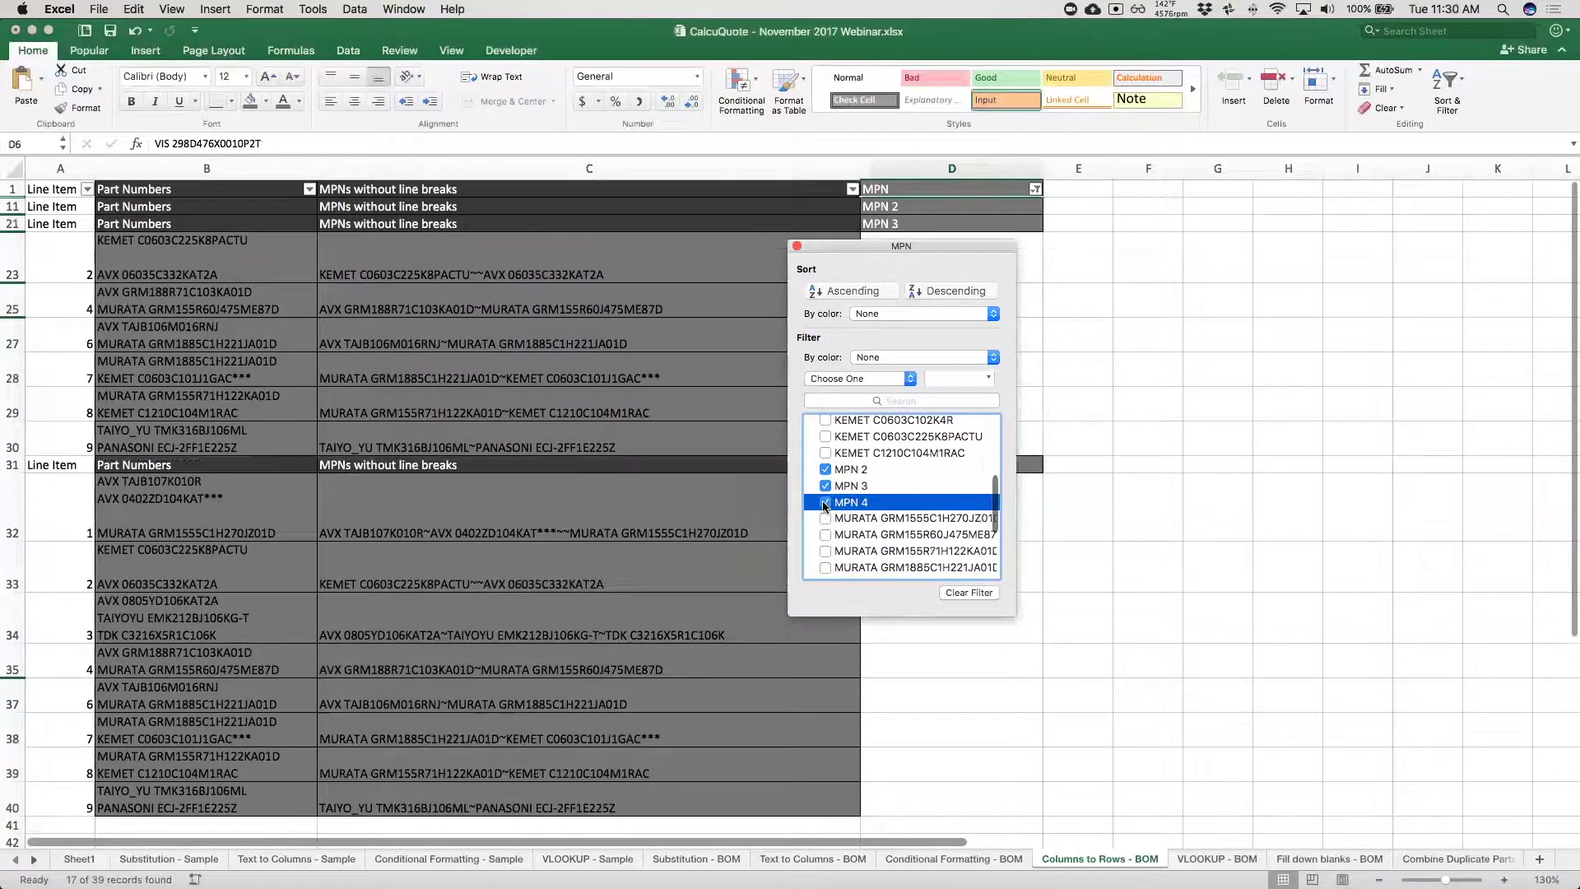
{"action": "left_click", "coordinate": [796, 247]}
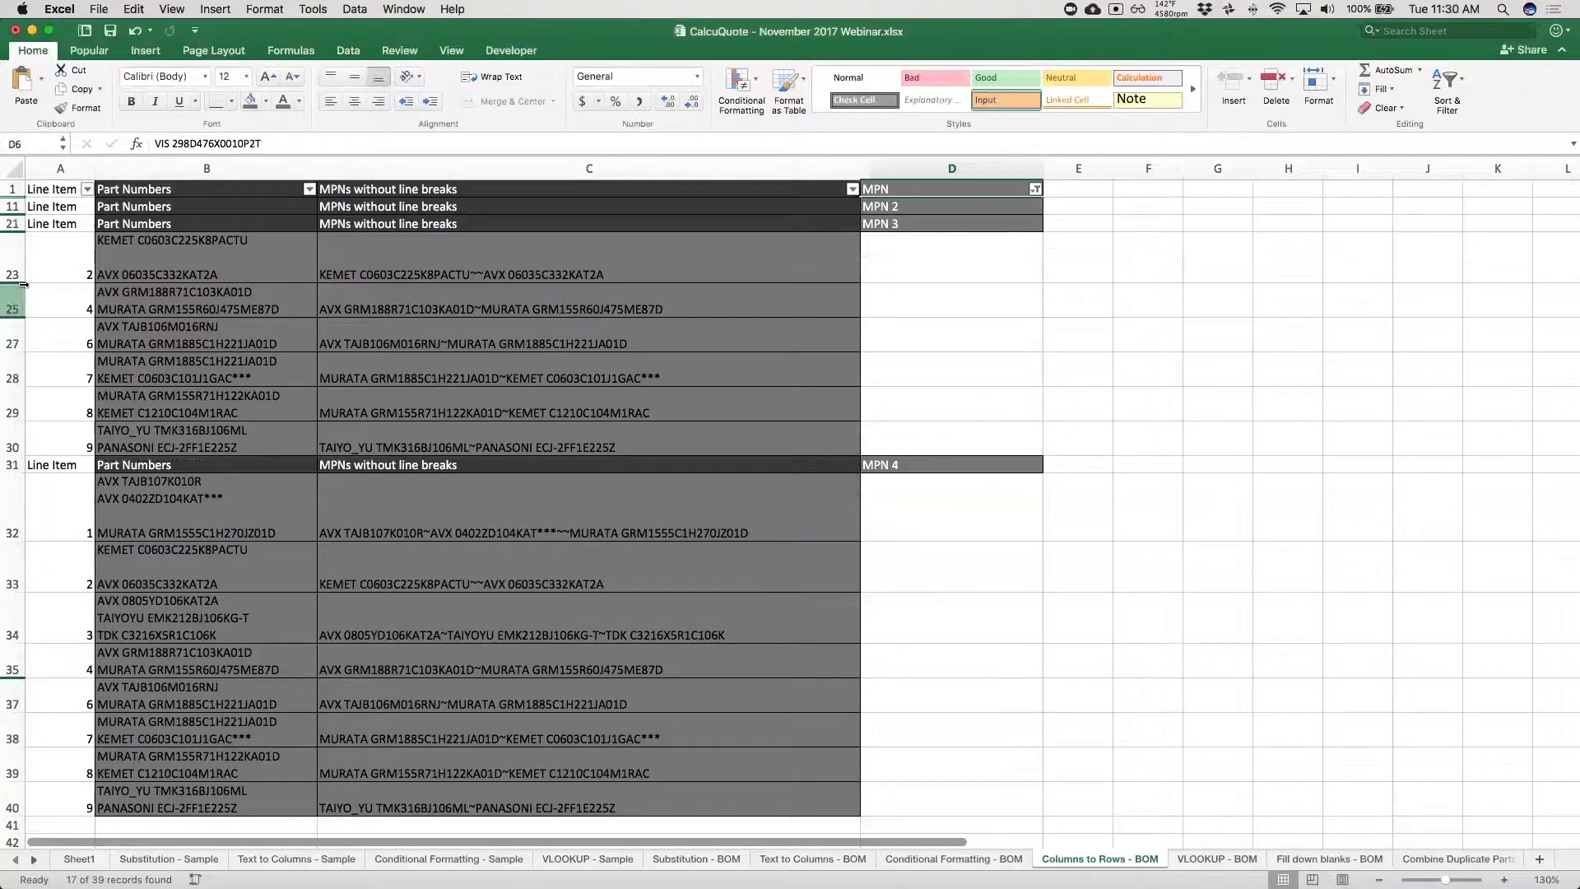
{"action": "left_click_drag", "start_coordinate": [12, 206], "coordinate": [171, 794]}
Step: Delete the selected blank-MPN and MPN 2–4 header rows, then review the remaining rows
{"action": "right_click", "coordinate": [234, 714]}
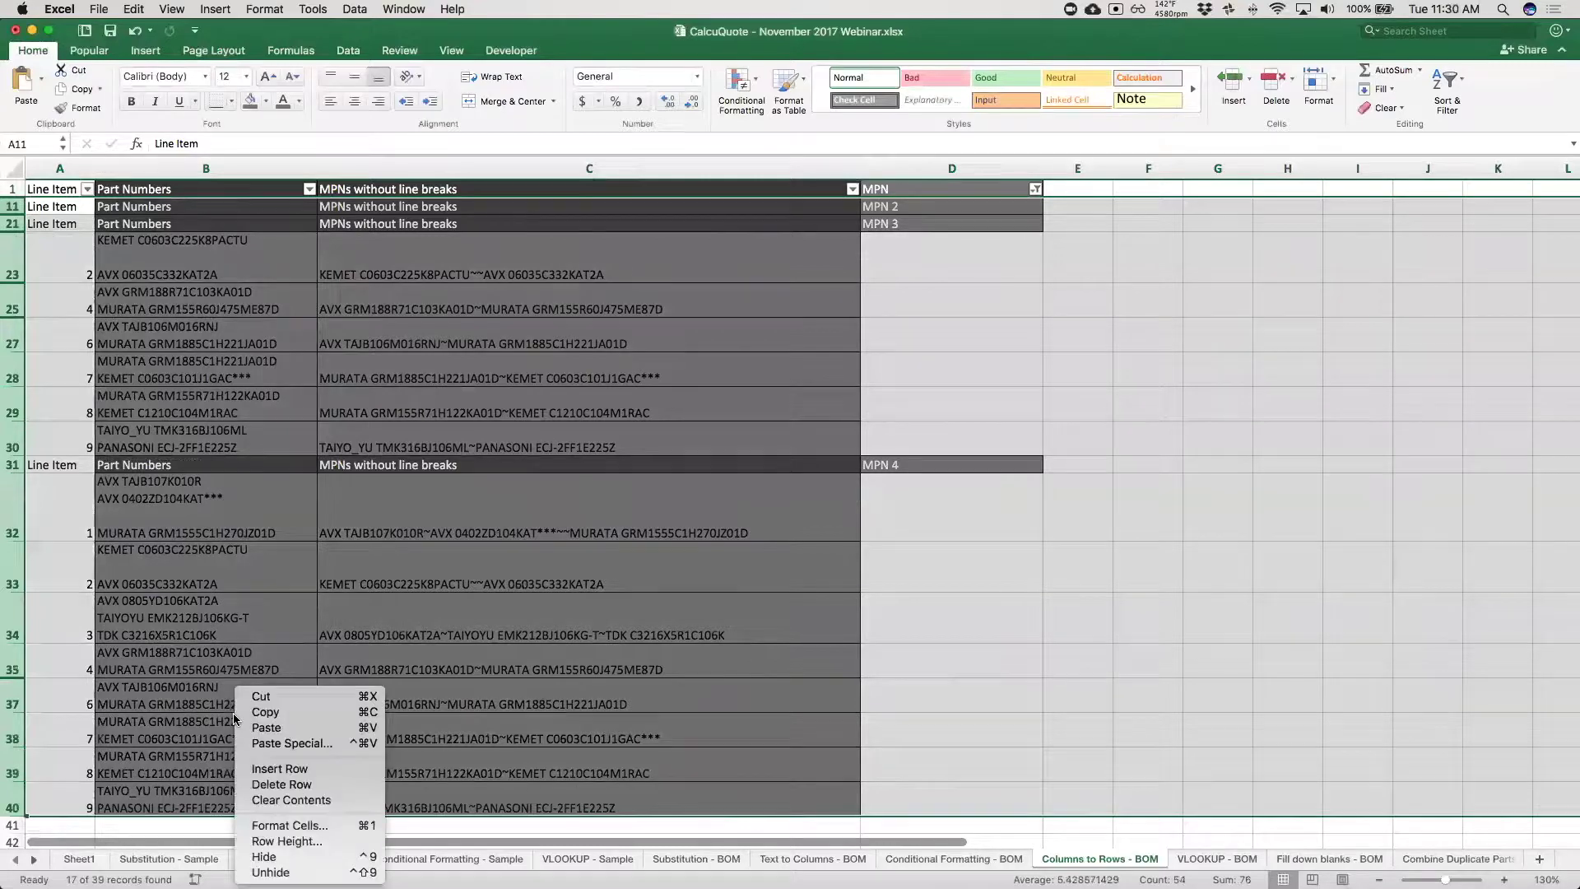
{"action": "left_click", "coordinate": [301, 788]}
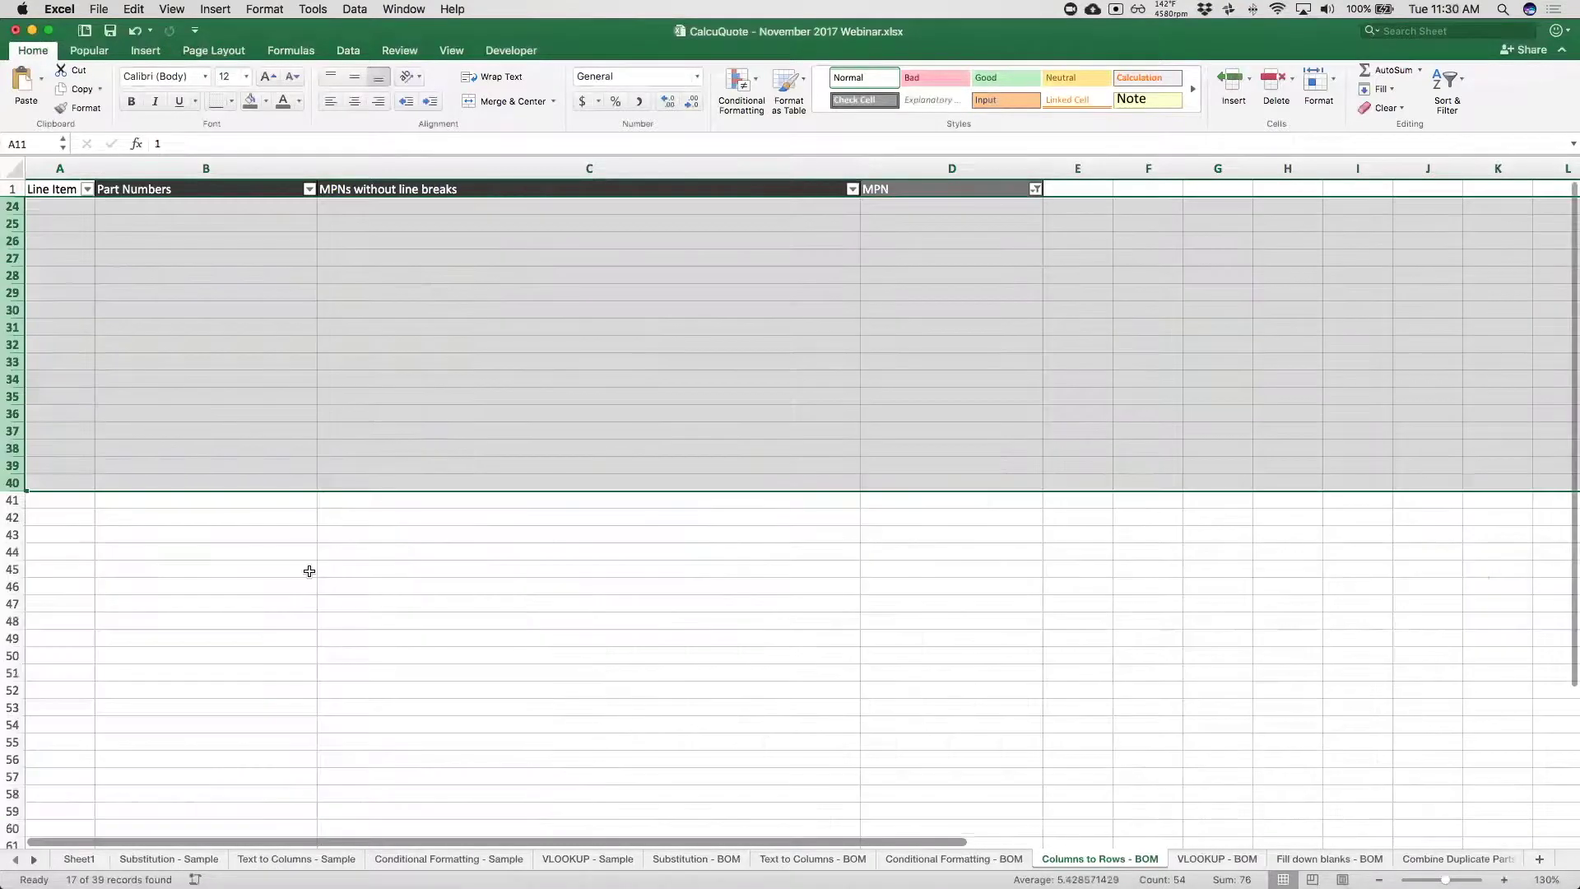
{"action": "left_click", "coordinate": [1046, 204]}
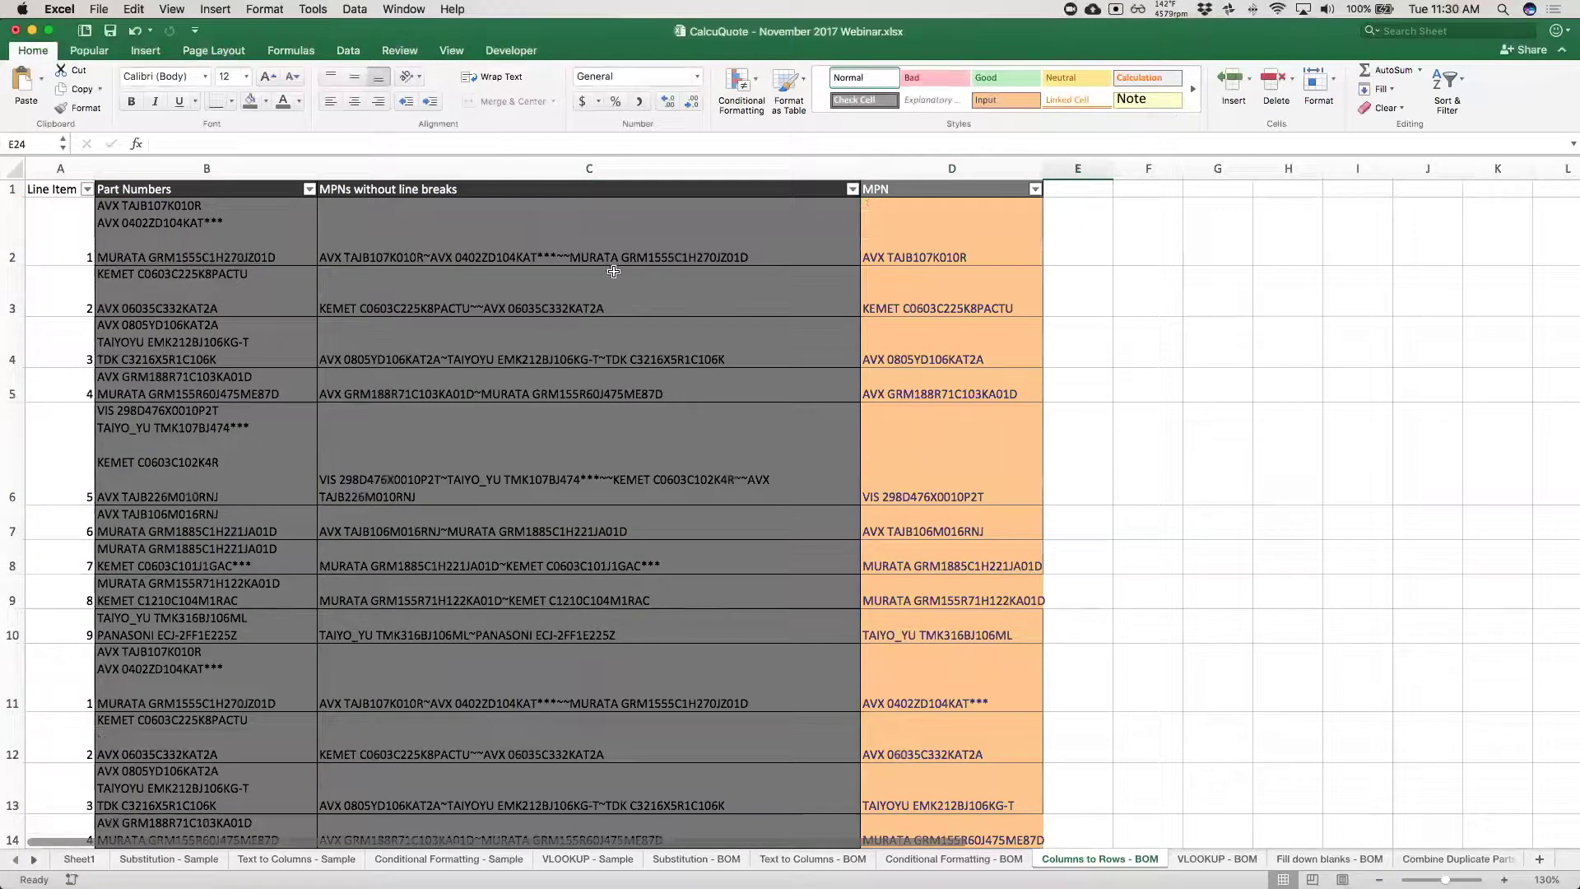
{"action": "scroll", "coordinate": [614, 270], "scroll_direction": "down", "scroll_amount": 5}
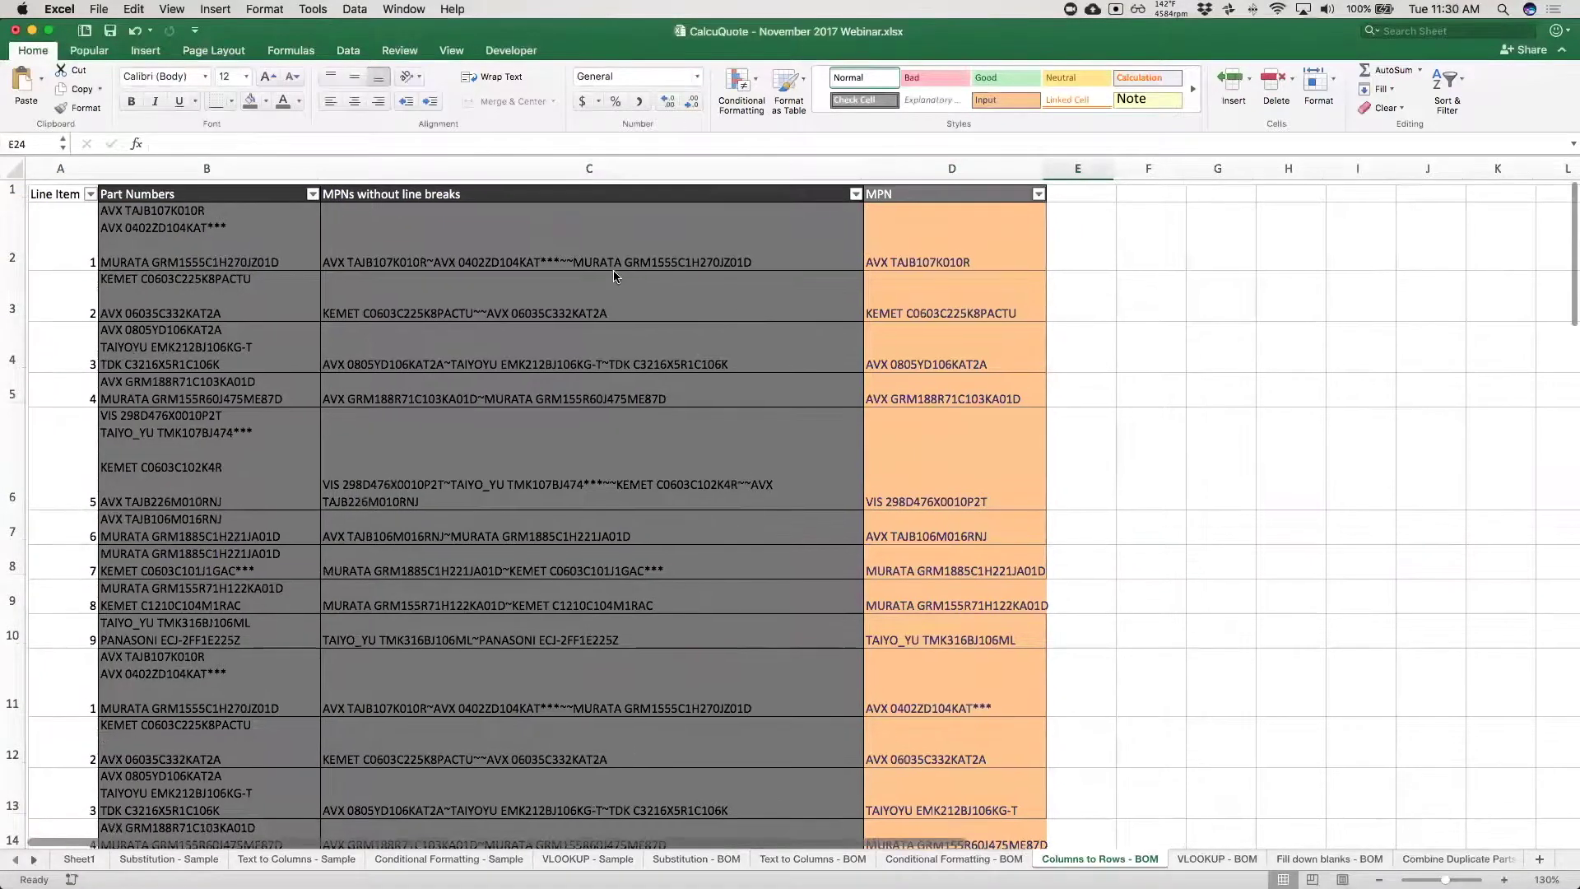
{"action": "scroll", "coordinate": [614, 277], "scroll_direction": "down", "scroll_amount": 5}
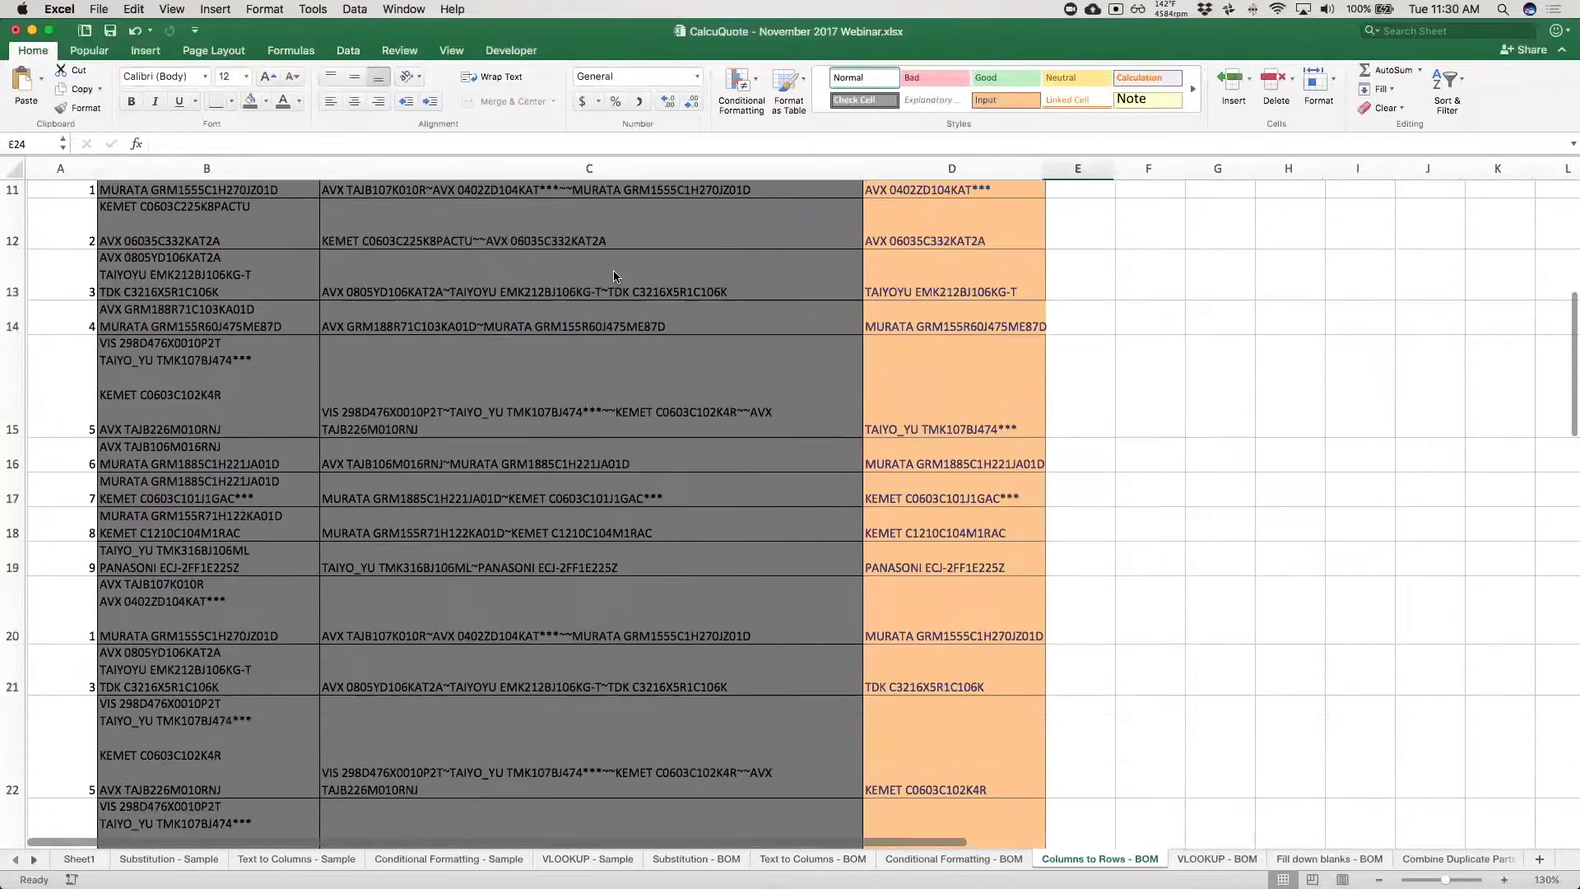
{"action": "scroll", "coordinate": [614, 271], "scroll_direction": "up", "scroll_amount": 5}
{"action": "scroll", "coordinate": [614, 271], "scroll_direction": "up", "scroll_amount": 5}
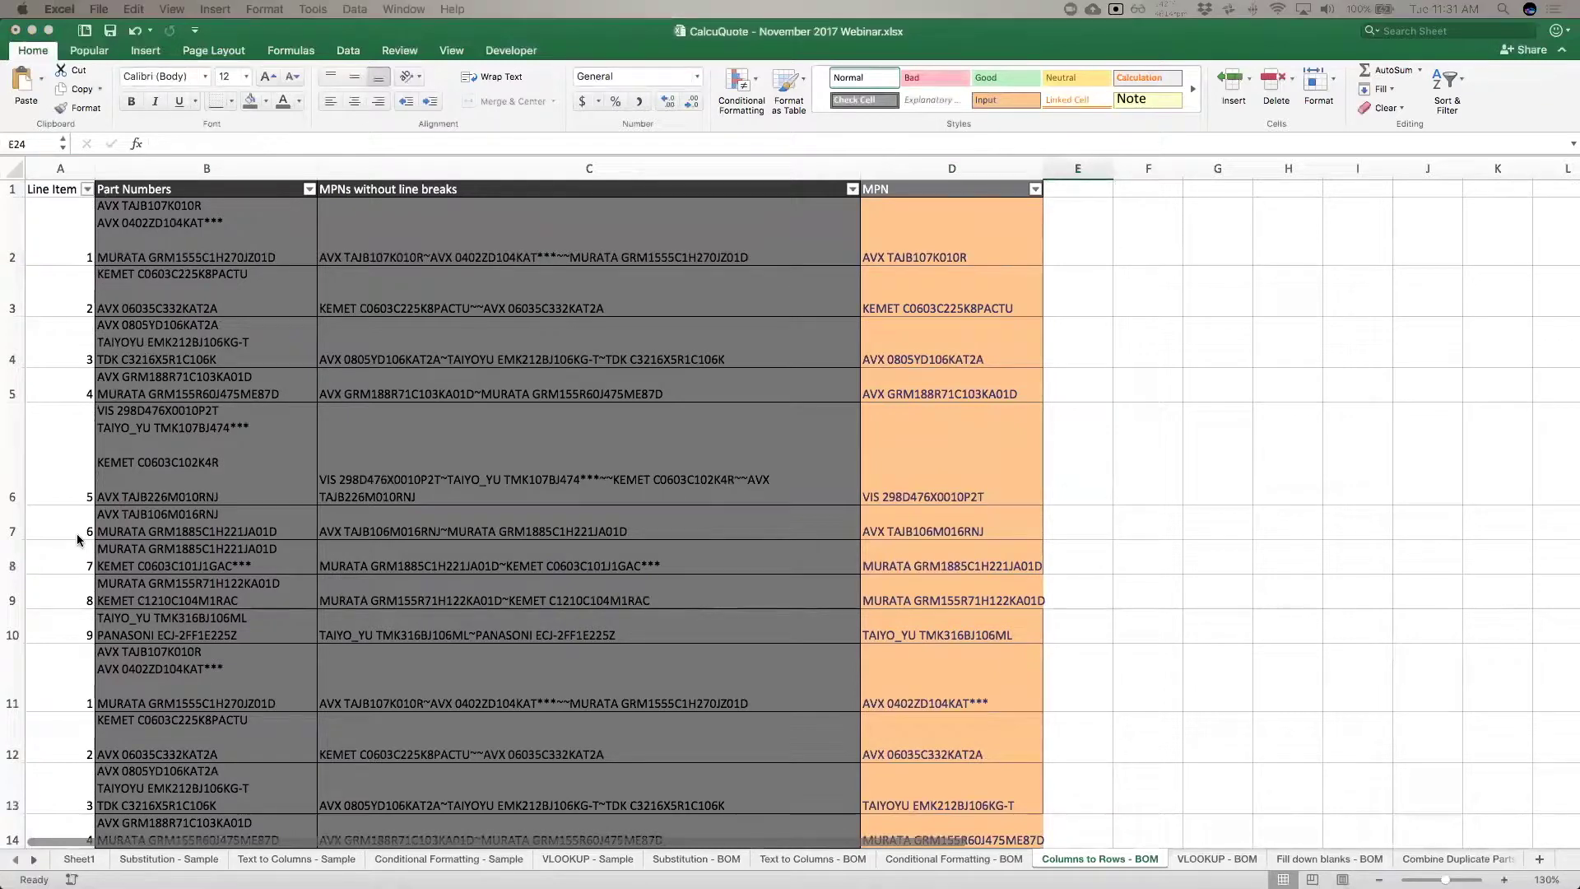
Step: Sort by Line Item ascending and review the grouped rows, such as line 5 in rows 12–15
{"action": "left_click", "coordinate": [87, 189]}
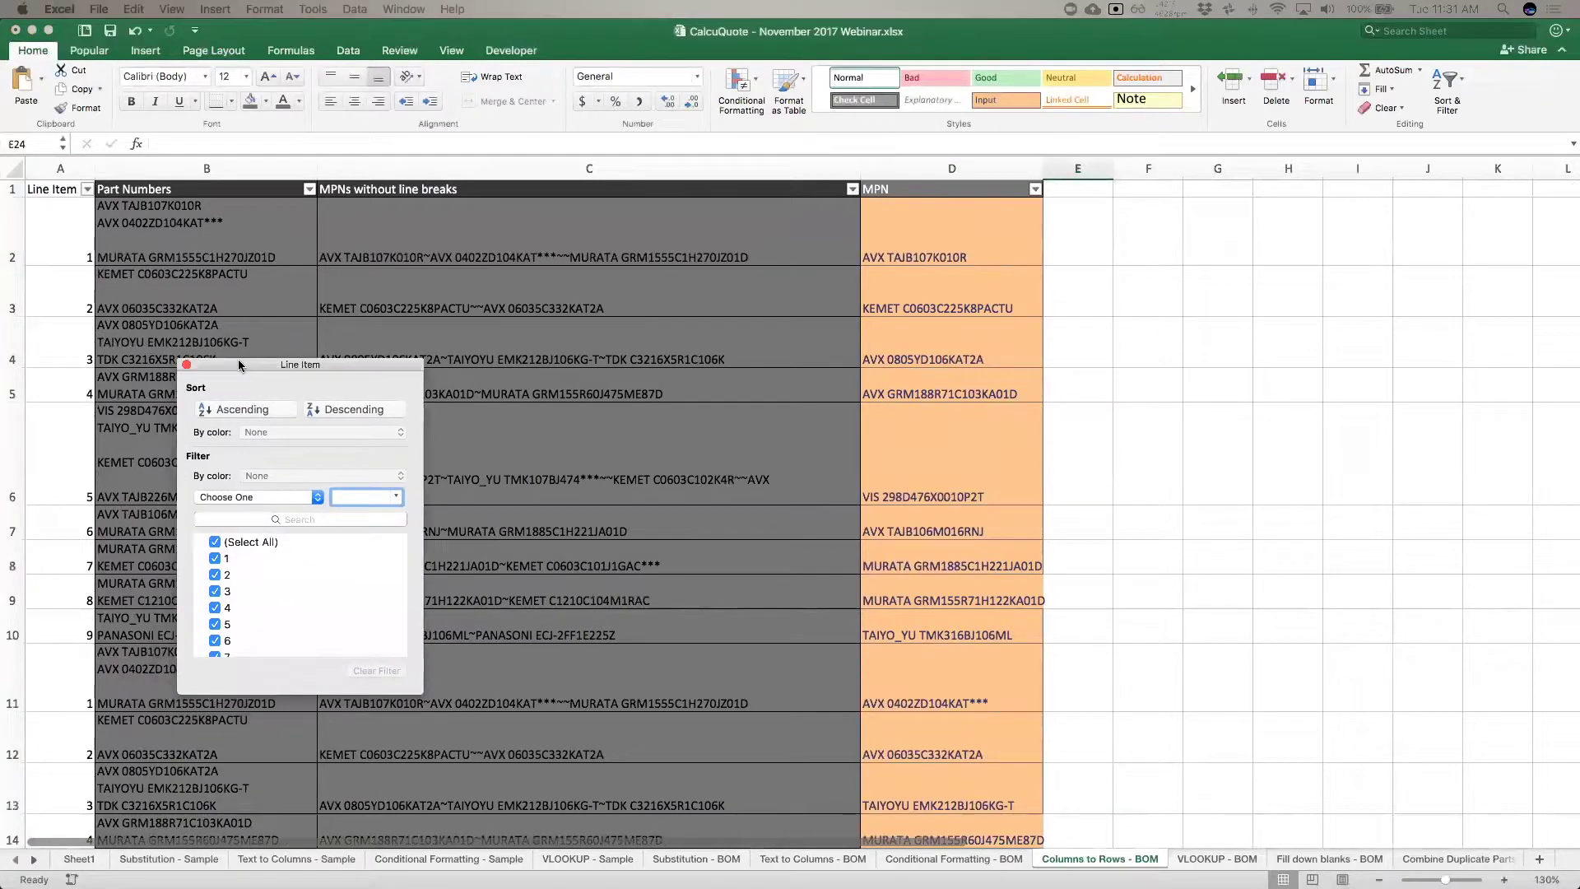
{"action": "left_click", "coordinate": [238, 409]}
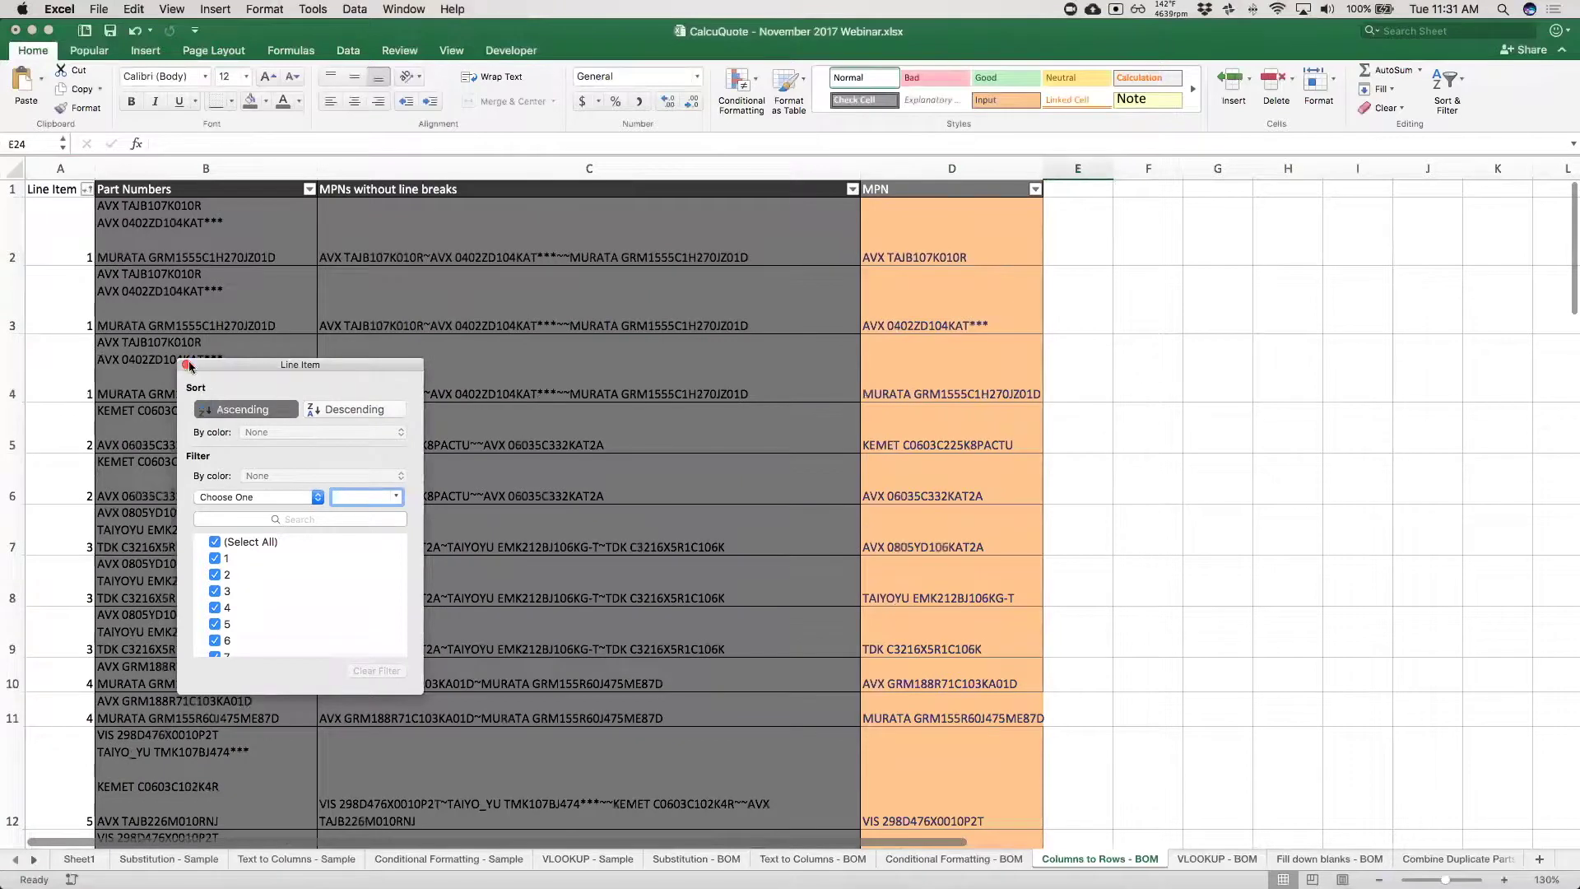
{"action": "left_click", "coordinate": [186, 364]}
{"action": "left_click_drag", "start_coordinate": [12, 231], "coordinate": [7, 718]}
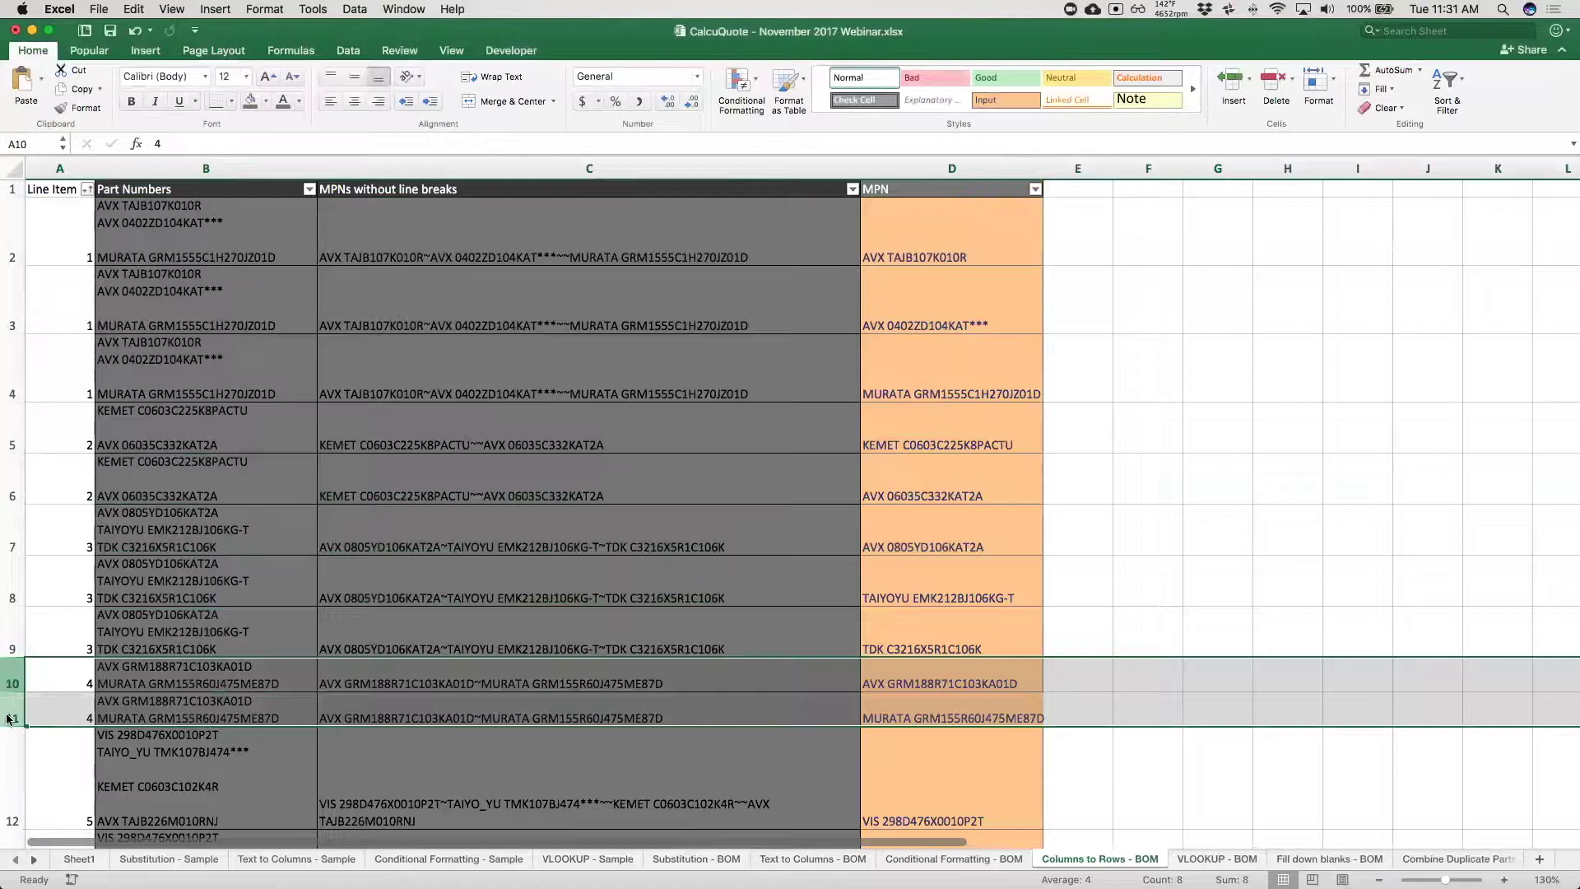
{"action": "scroll", "coordinate": [161, 767], "scroll_direction": "down", "scroll_amount": 6}
{"action": "left_click_drag", "start_coordinate": [12, 428], "coordinate": [15, 740]}
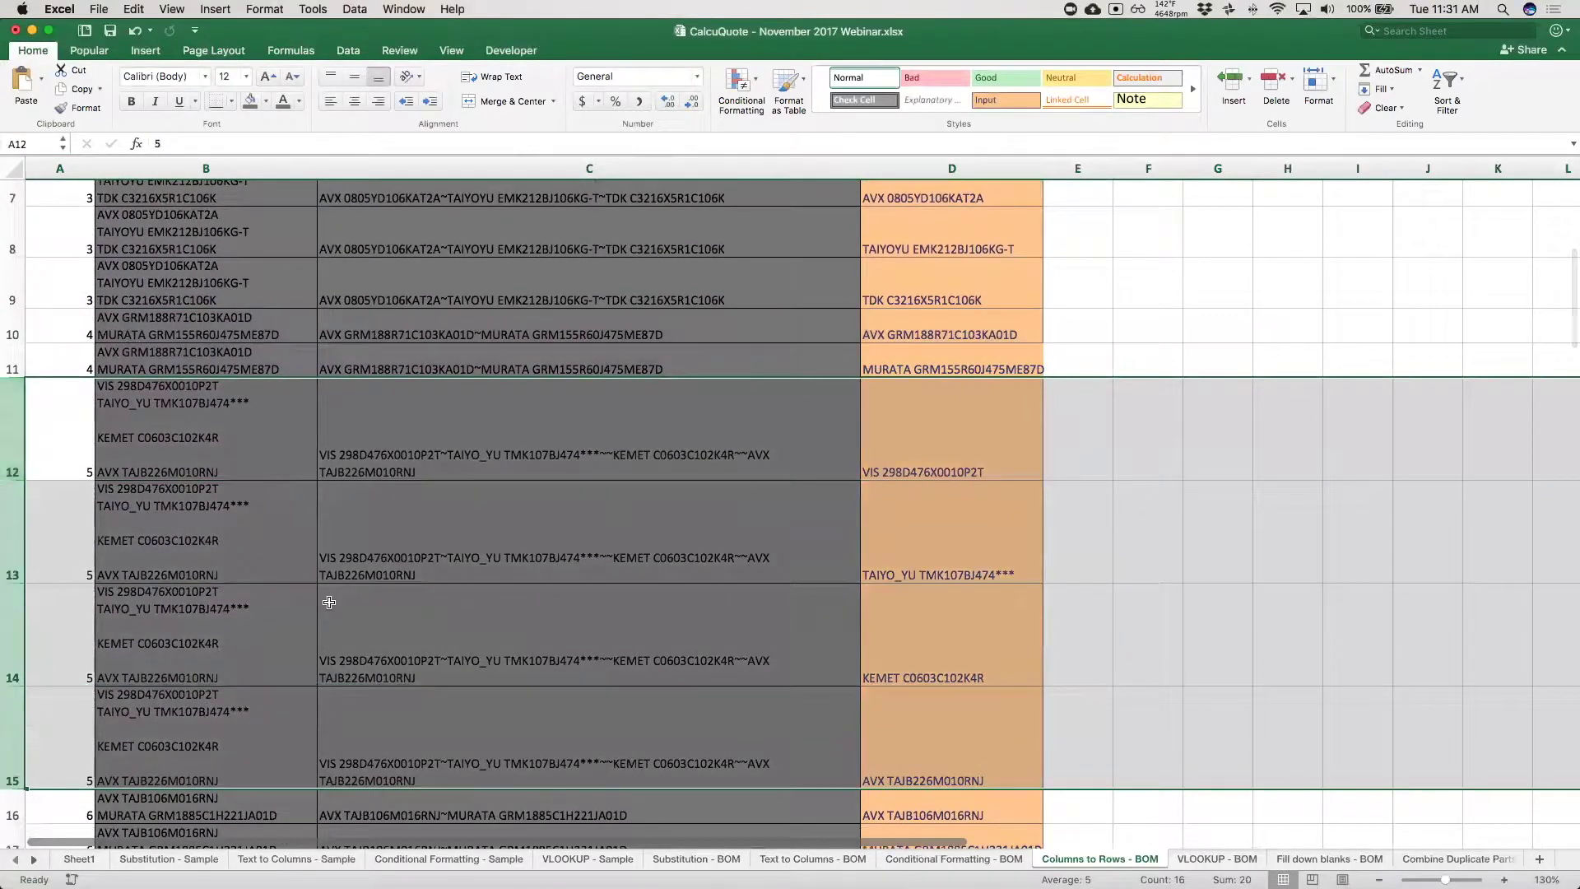
{"action": "left_click", "coordinate": [445, 536]}
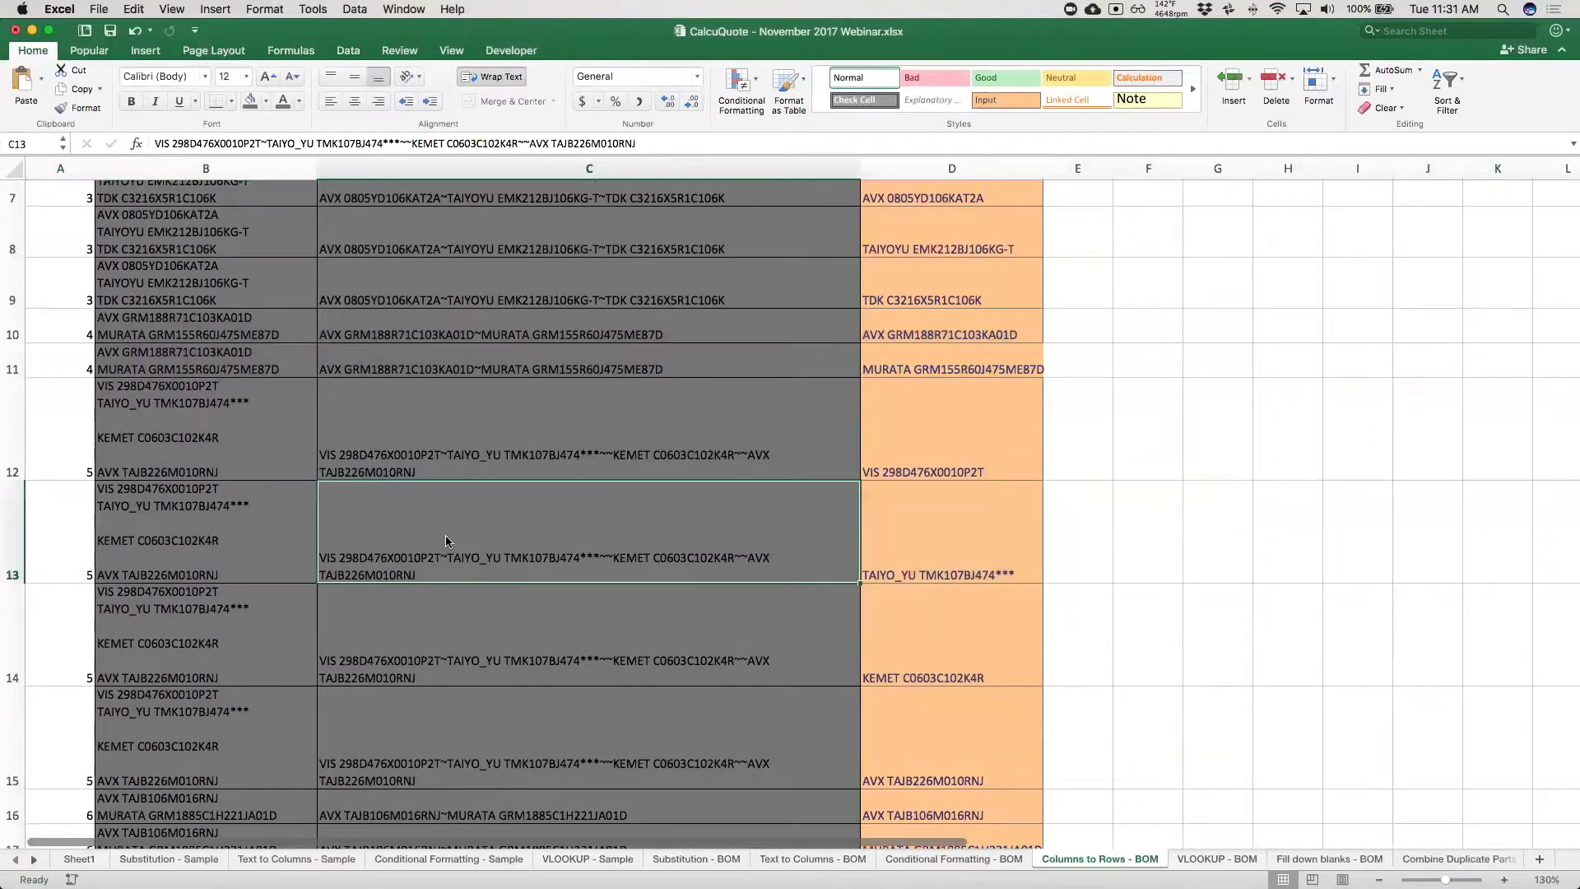
{"action": "scroll", "coordinate": [446, 539], "scroll_direction": "up", "scroll_amount": 6}
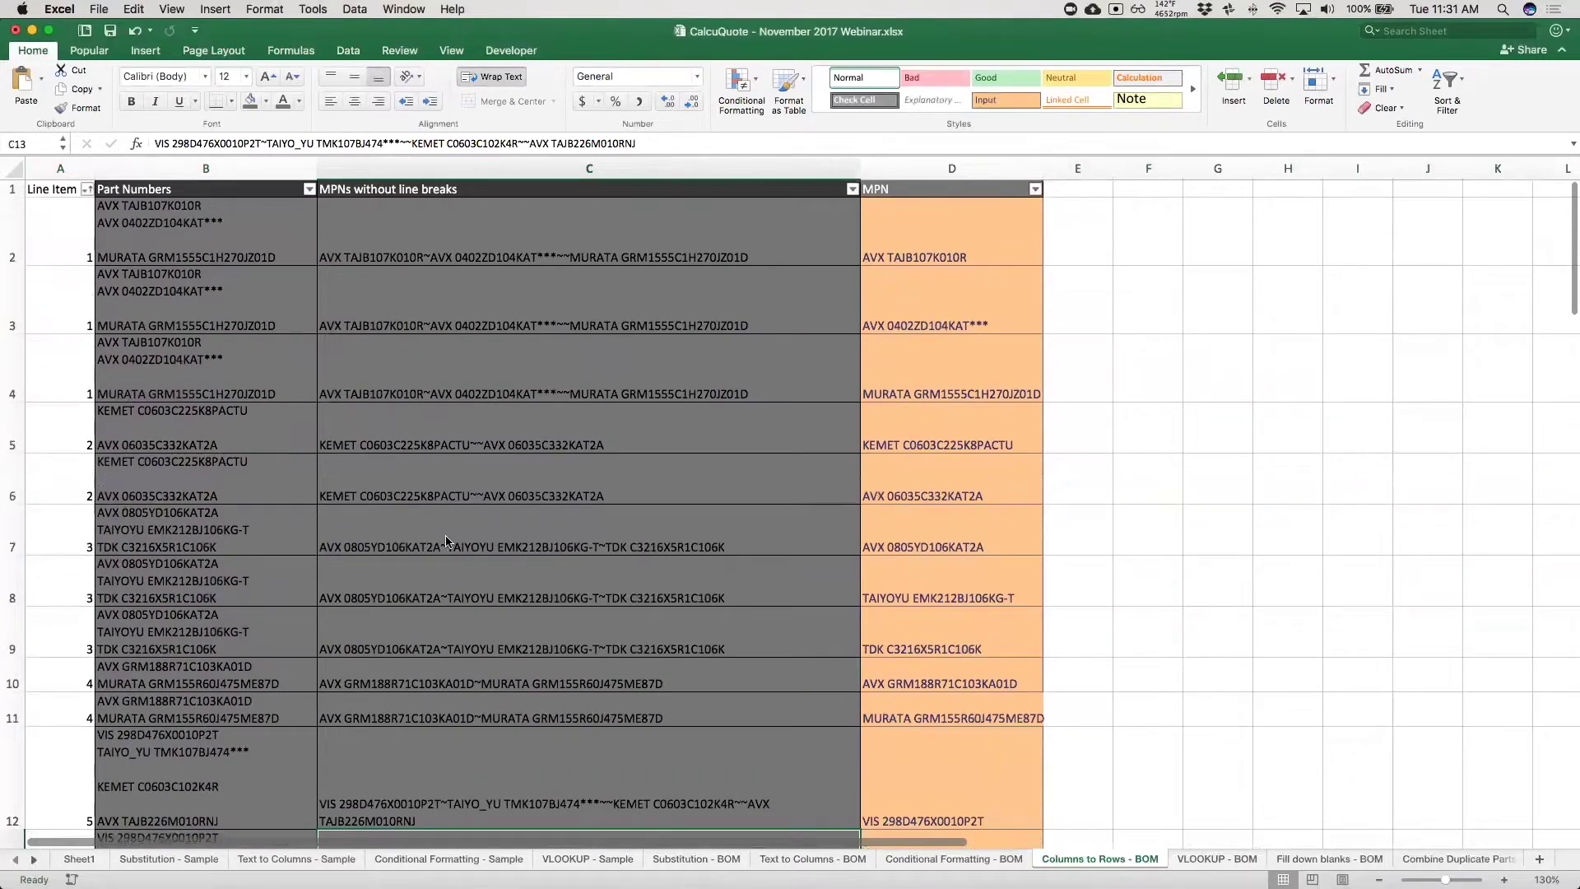
{"action": "left_click", "coordinate": [493, 303]}
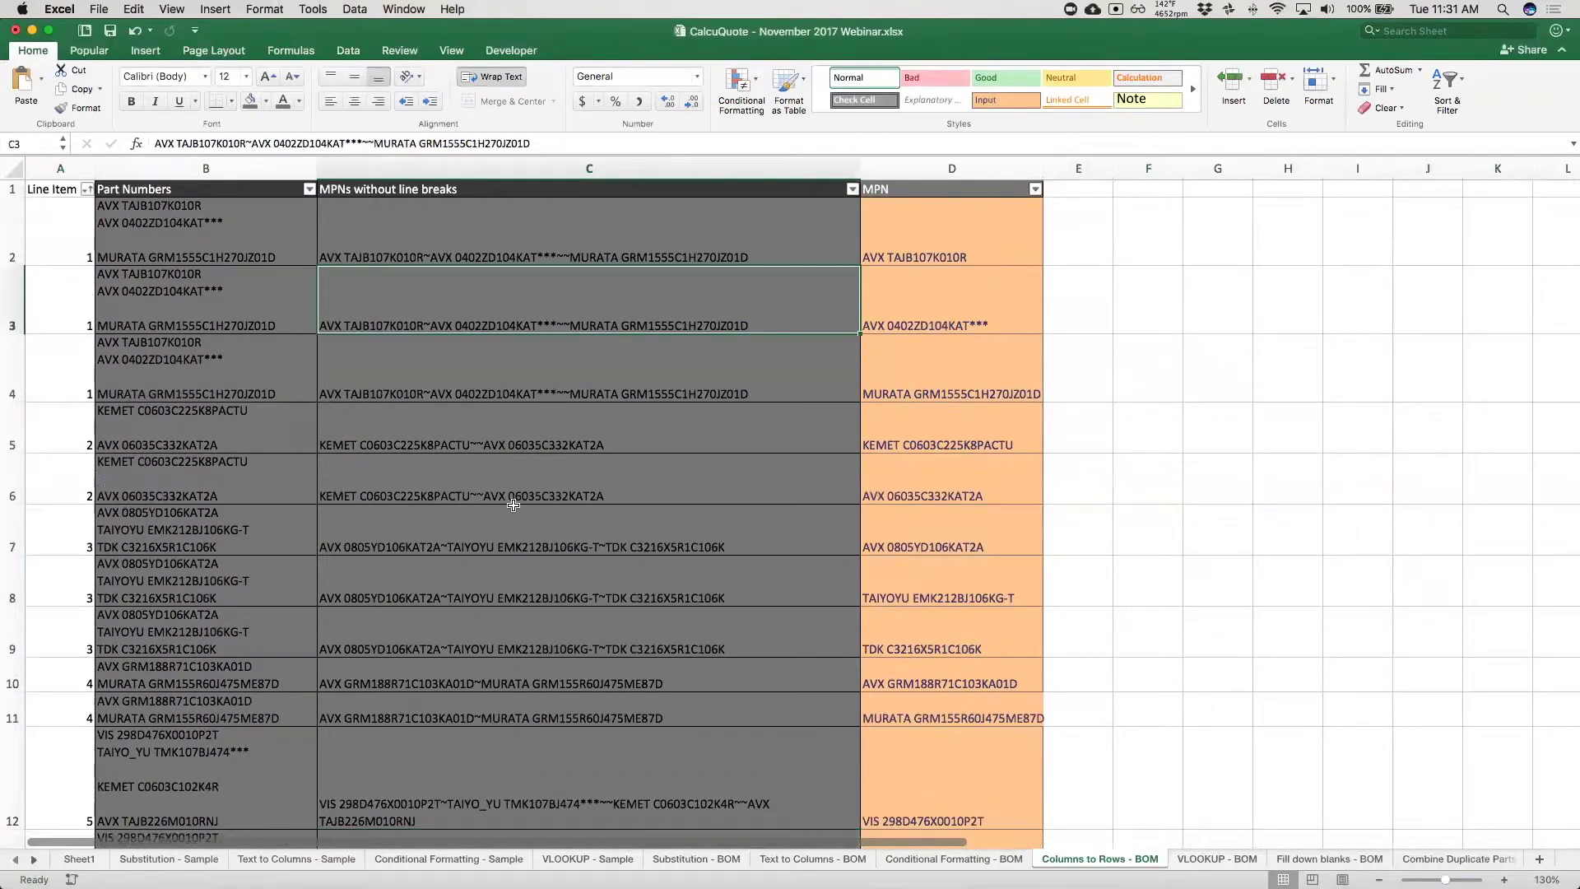